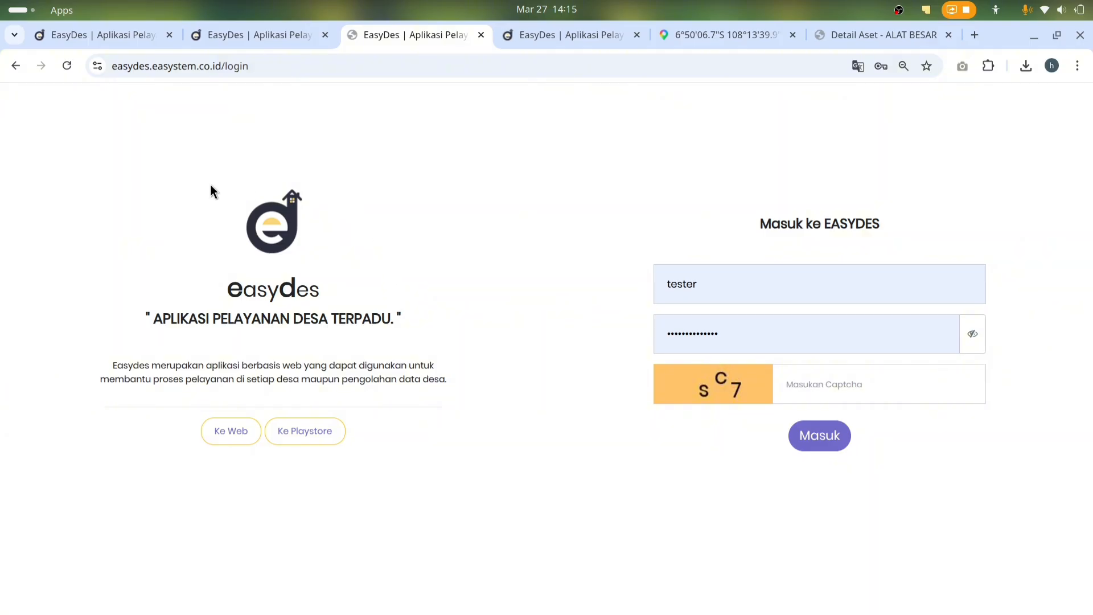
# Enter the displayed captcha code and log in to EasyDes with the prefilled account details
pyautogui.moveTo(153, 319); pyautogui.dragTo(400, 328)
pyautogui.click(585, 317)
pyautogui.click(863, 376)
pyautogui.write('sc7')
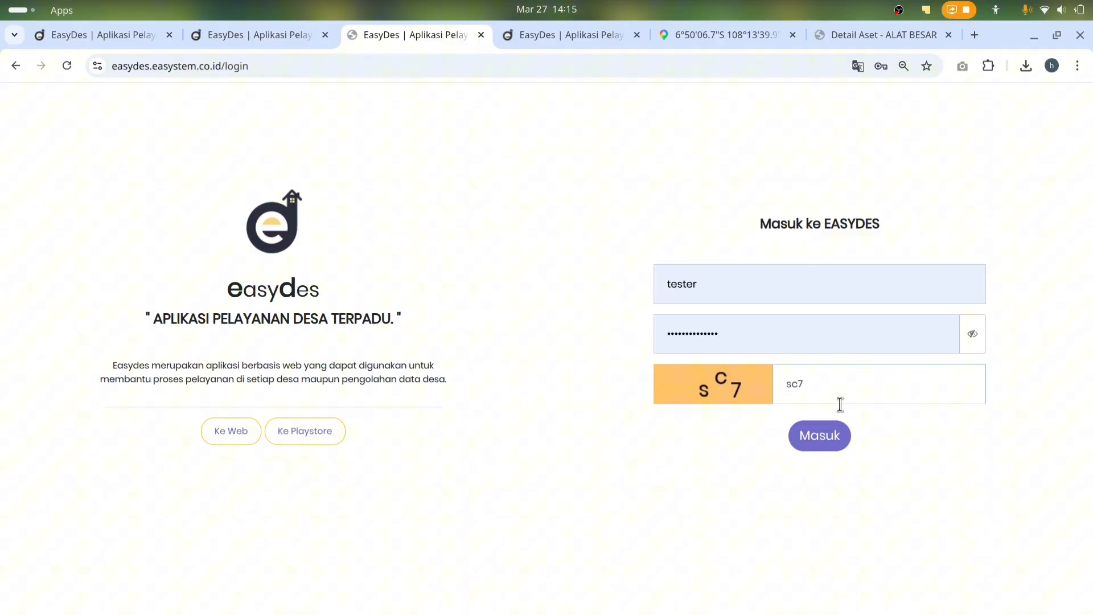
pyautogui.click(826, 437)
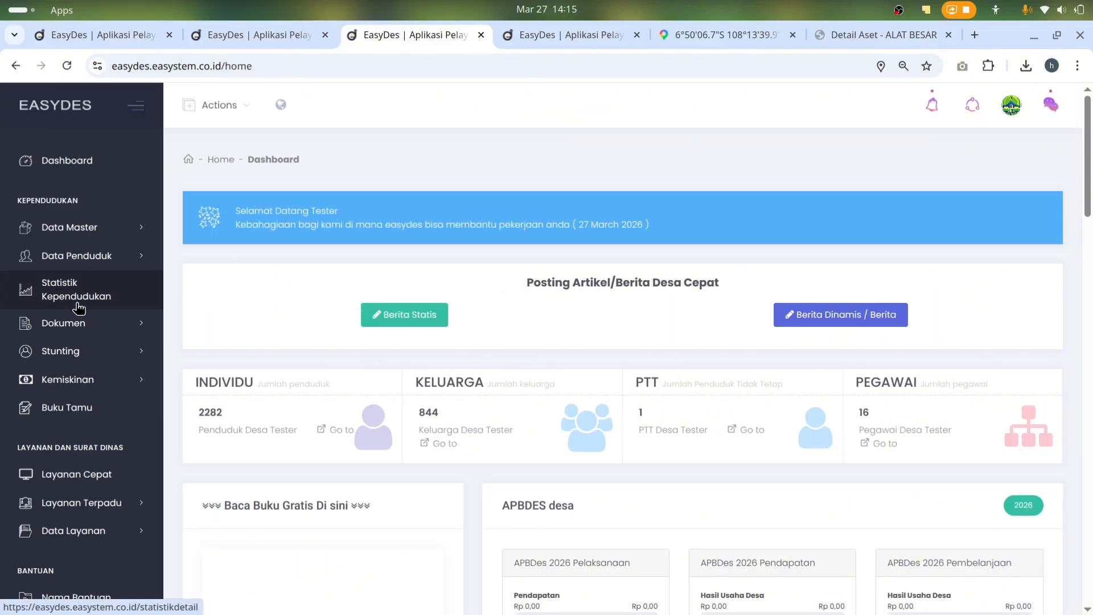
# Open the Master Aset page of Aset Desa in the Rekap & Laporan section
pyautogui.scroll(-6, 78, 312)
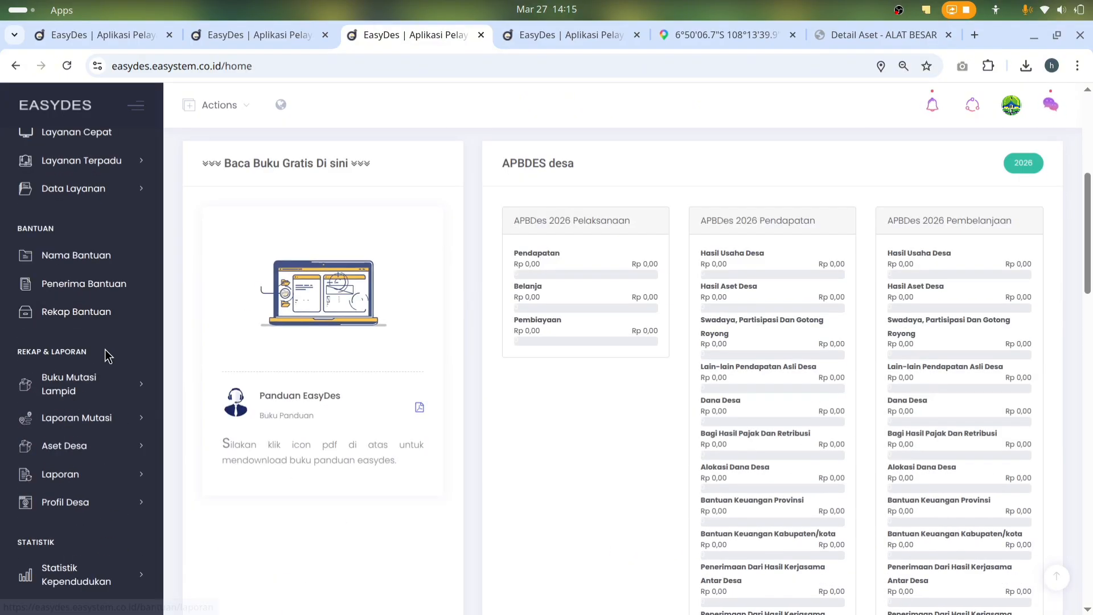
pyautogui.scroll(-1, 107, 355)
pyautogui.scroll(-1, 107, 356)
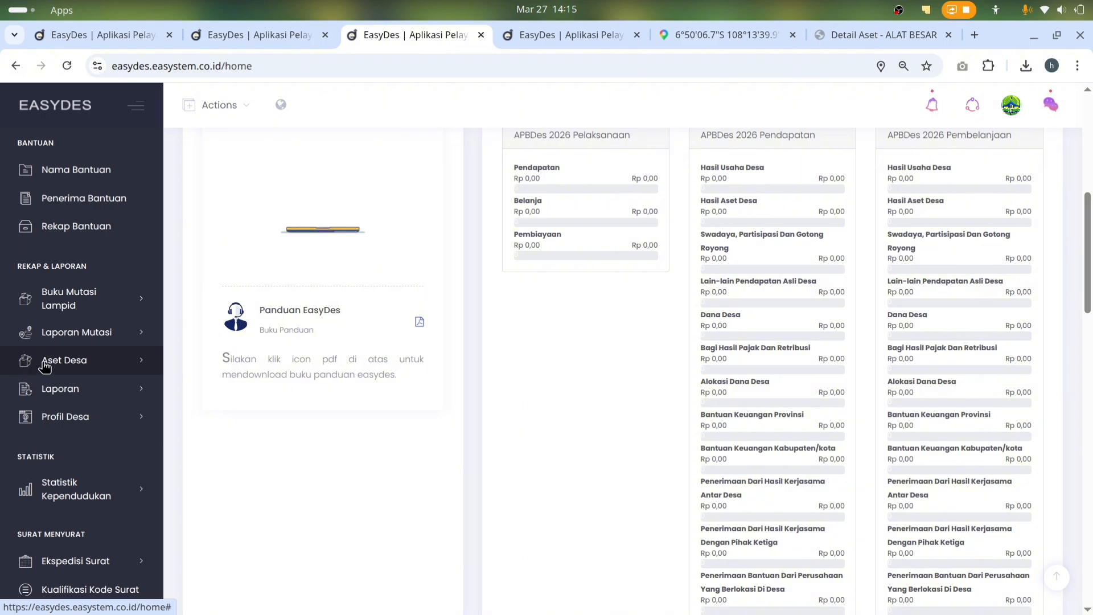
pyautogui.click(45, 361)
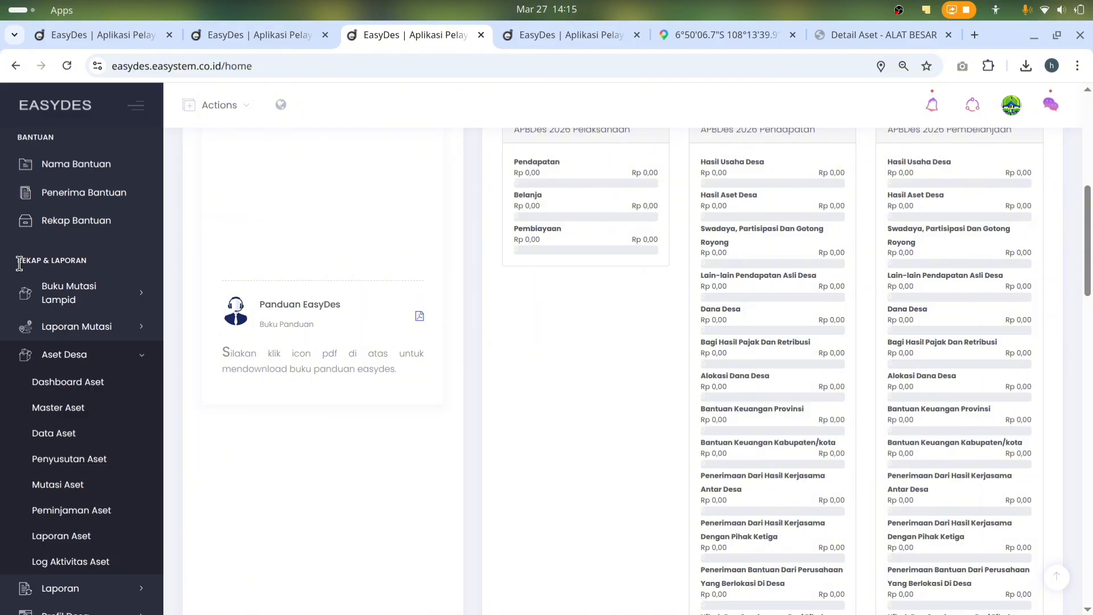
pyautogui.moveTo(19, 263); pyautogui.dragTo(94, 265)
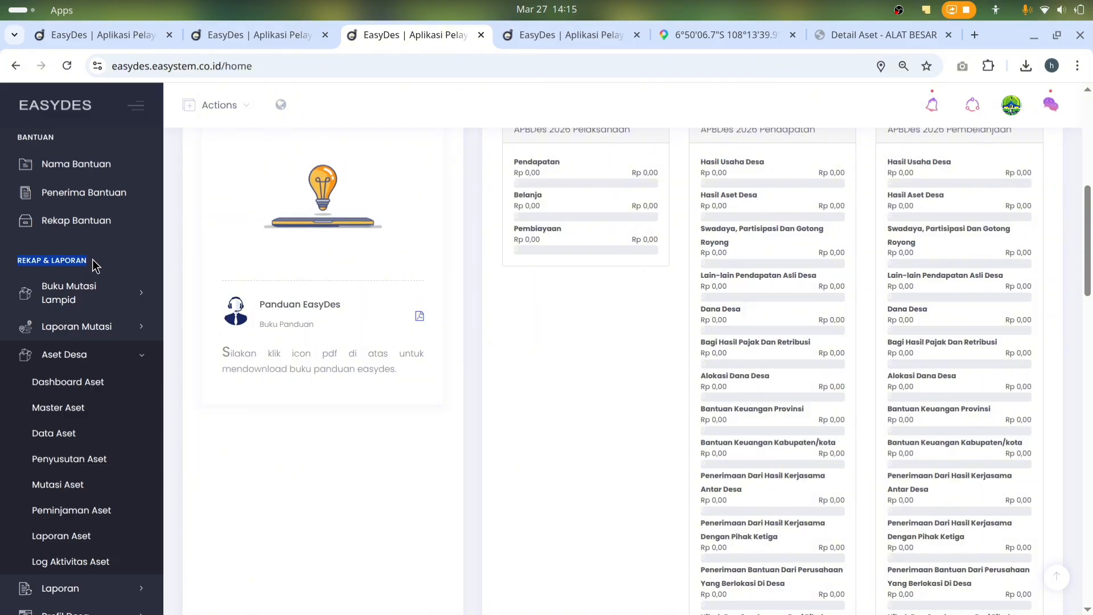
pyautogui.click(85, 261)
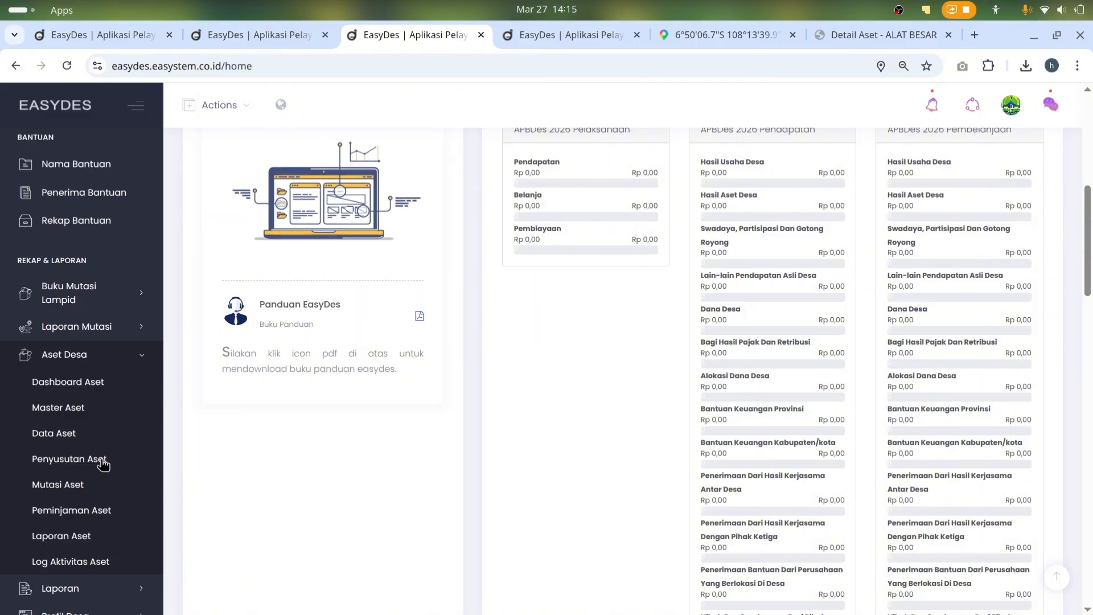
pyautogui.click(54, 418)
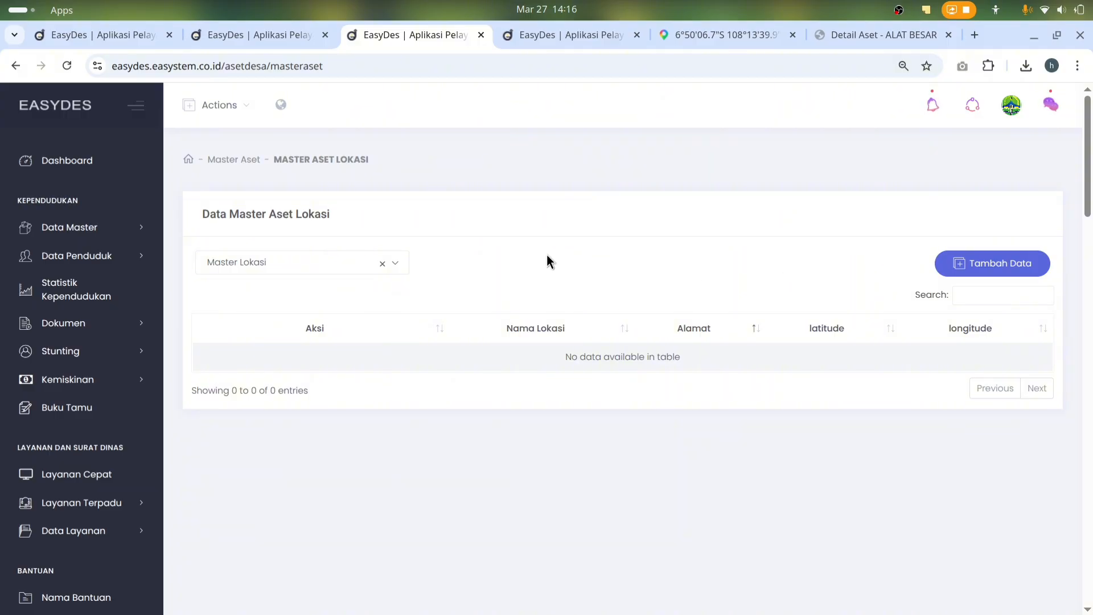
# Start a new Master Lokasi record, search for "majalengka" and choose "Majalengka, West Java, Java, 45418, Indonesia"
pyautogui.moveTo(268, 214); pyautogui.dragTo(321, 225)
pyautogui.click(383, 217)
pyautogui.click(965, 270)
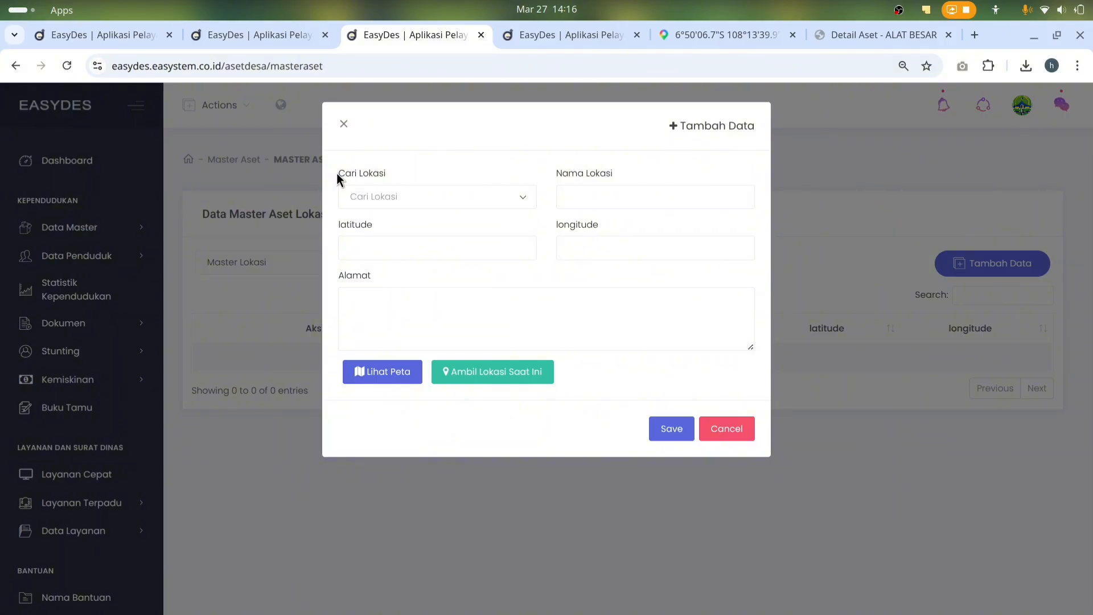
pyautogui.moveTo(337, 173); pyautogui.dragTo(395, 172)
pyautogui.click(405, 199)
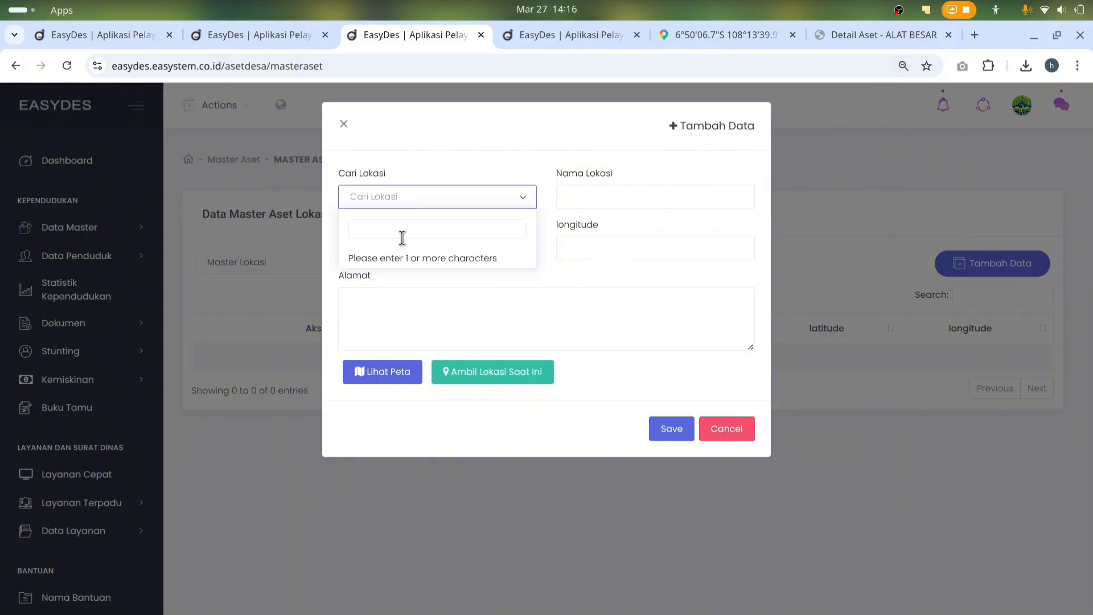
pyautogui.write('majalengka')
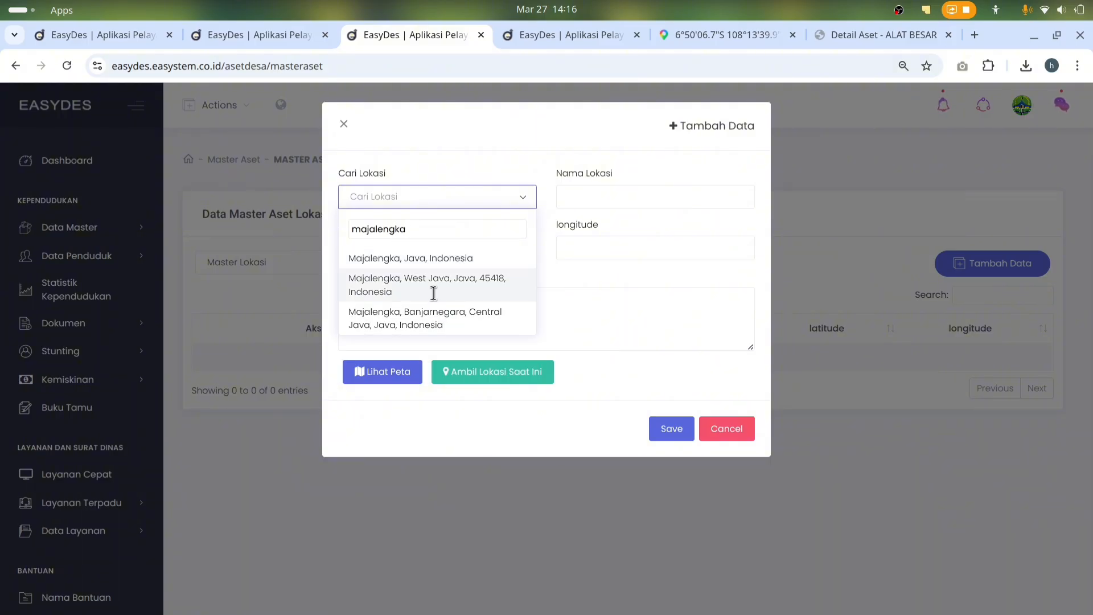
pyautogui.click(435, 298)
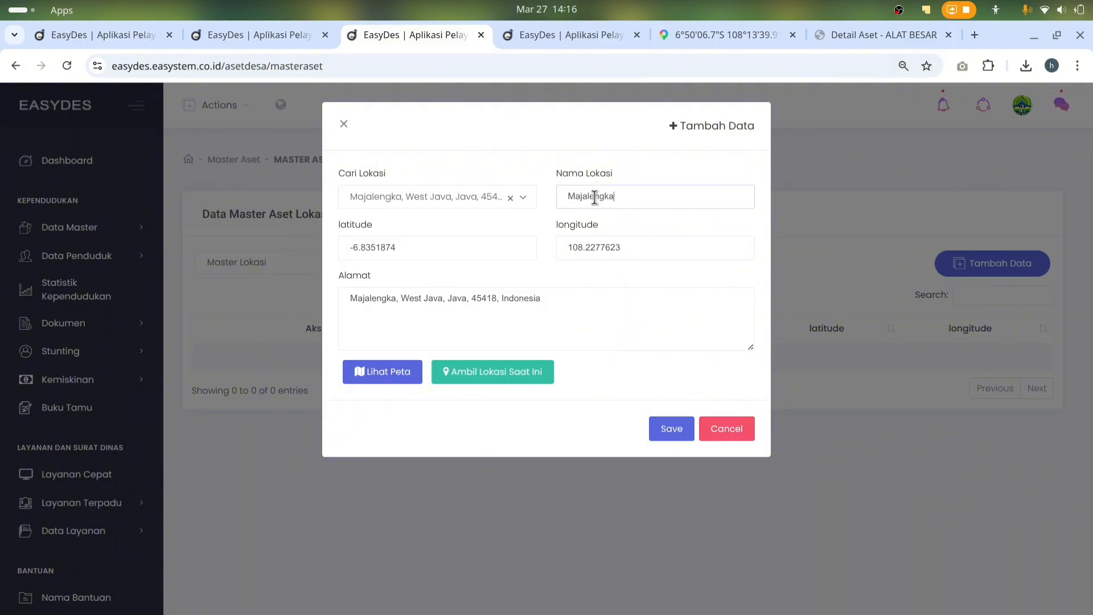
# Review the filled-in name and address, check the coordinates on the map, and save the Majalengka location
pyautogui.doubleClick(646, 195)
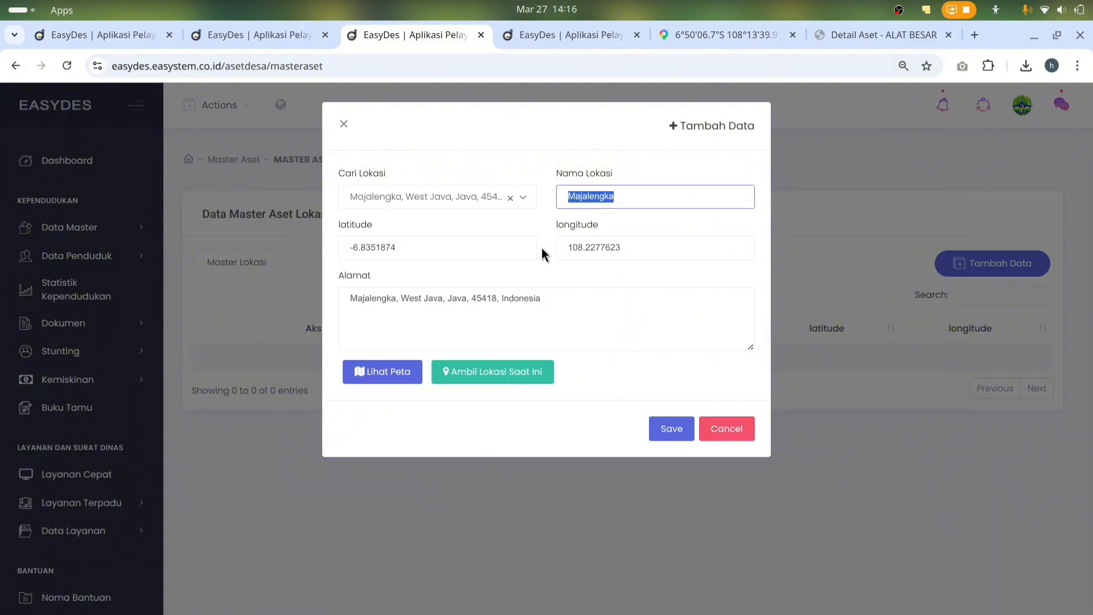
pyautogui.click(530, 307)
pyautogui.moveTo(528, 301); pyautogui.dragTo(331, 310)
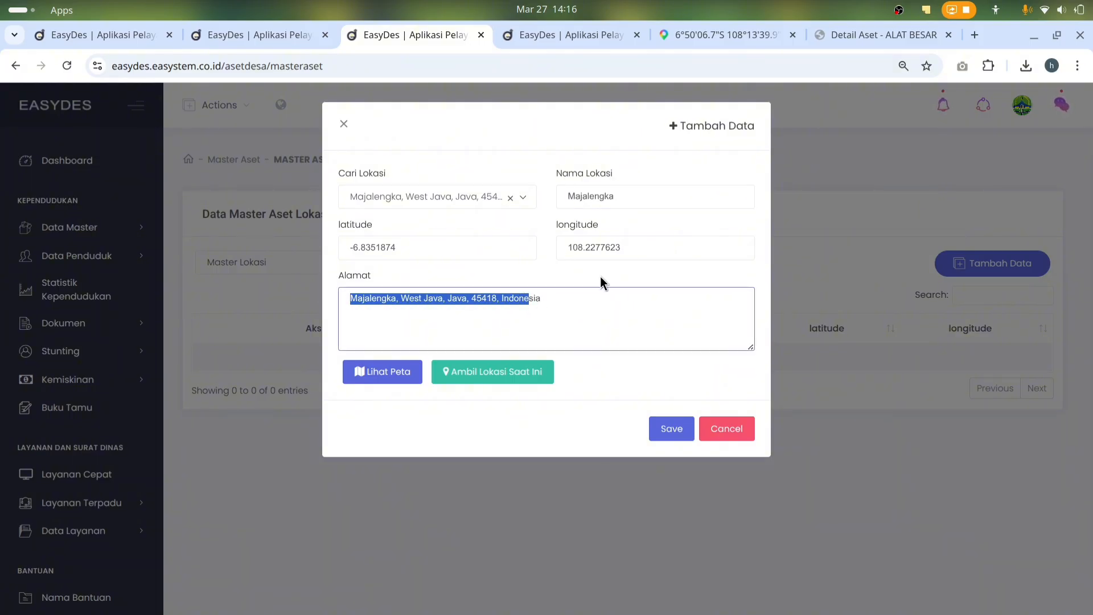
pyautogui.click(391, 374)
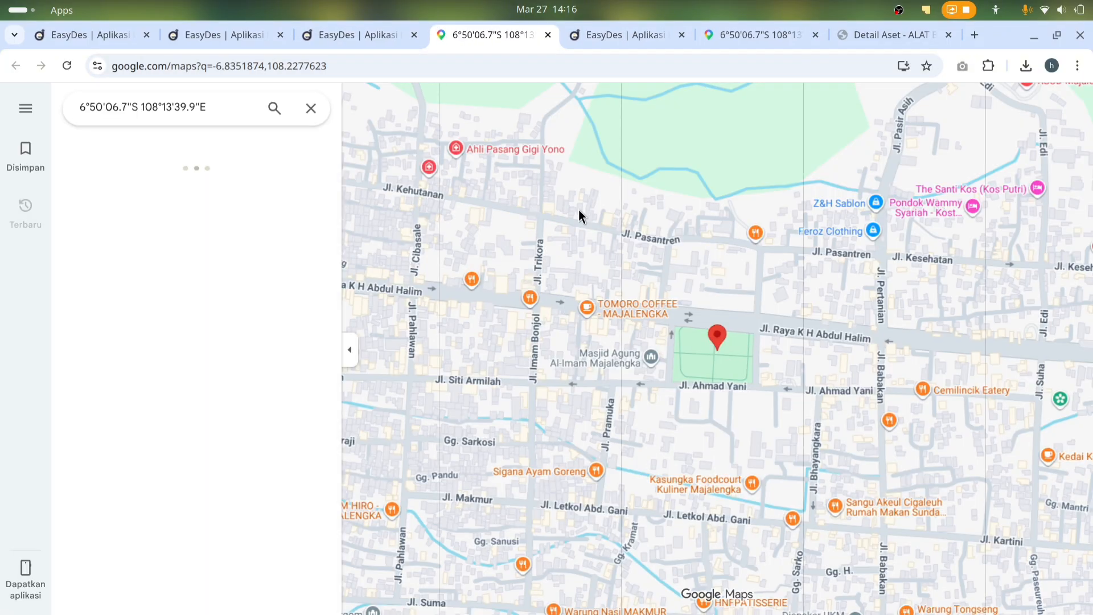
pyautogui.click(342, 38)
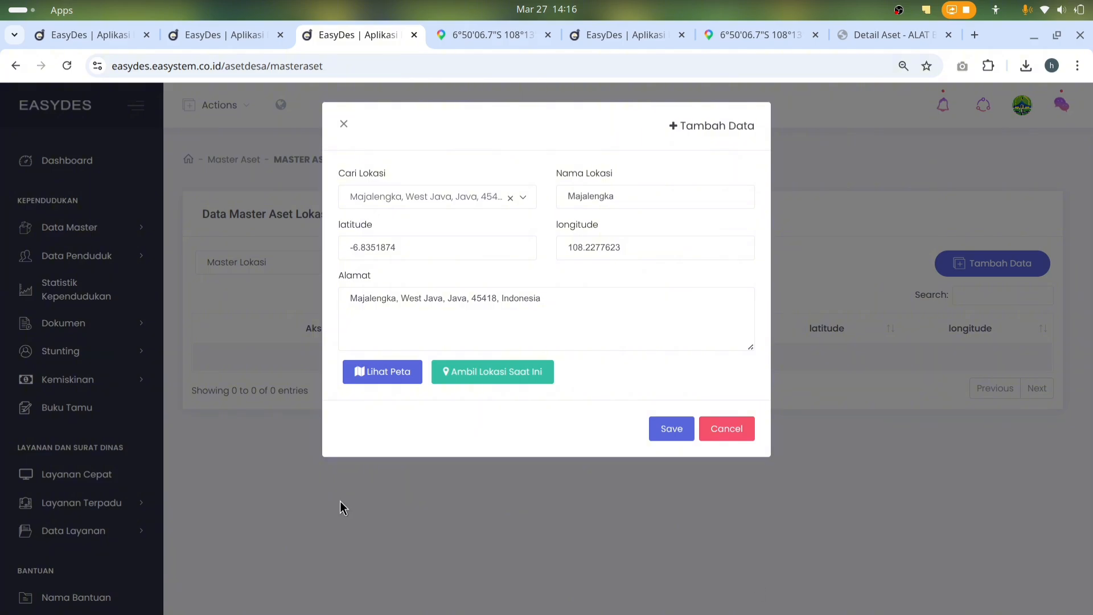
pyautogui.click(671, 432)
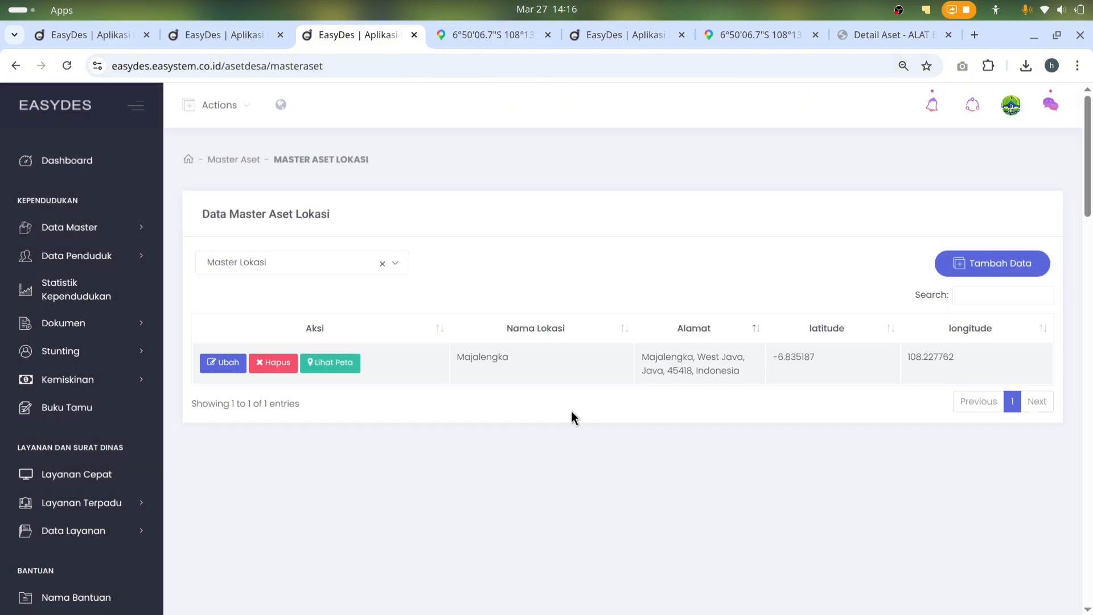
# Add a second location from the current position, named "Cigasong" with the address "cigasong tonjong", and save it
pyautogui.click(1012, 261)
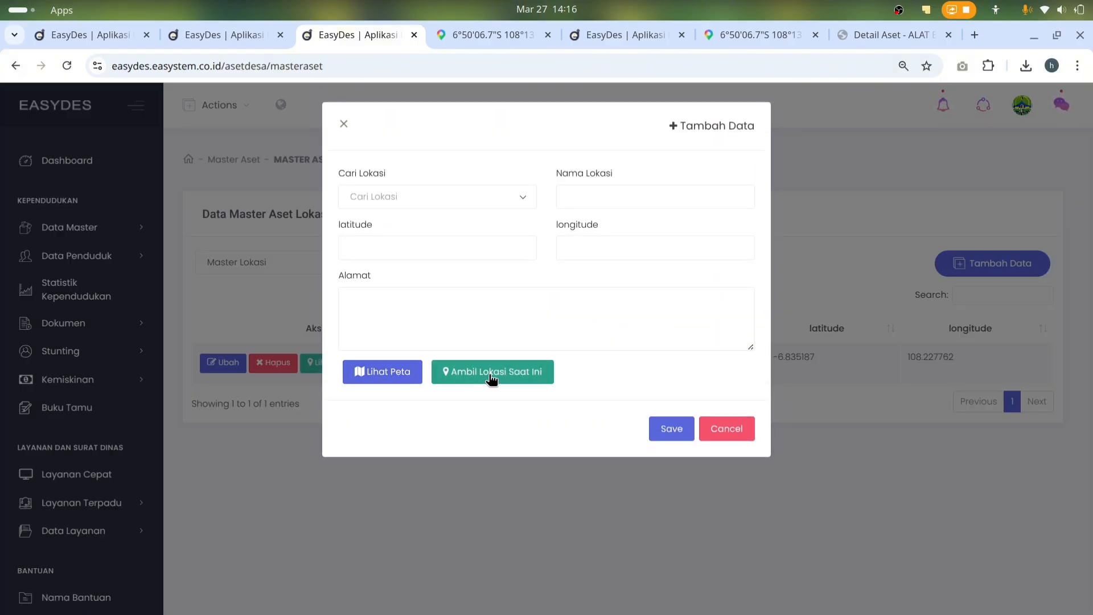
pyautogui.click(521, 378)
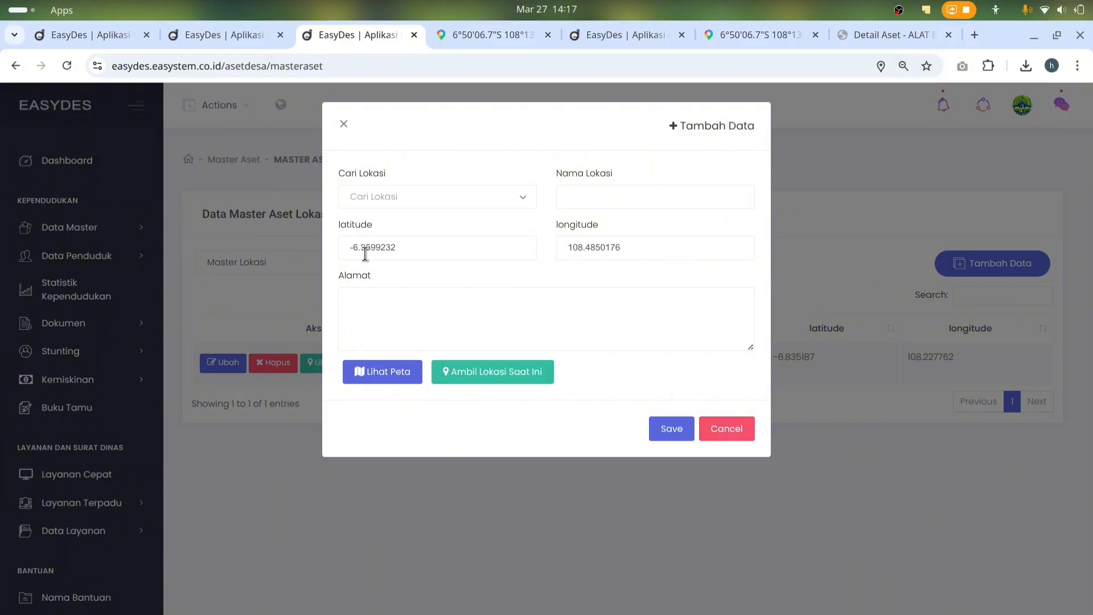
pyautogui.moveTo(349, 247); pyautogui.dragTo(566, 190)
pyautogui.click(598, 206)
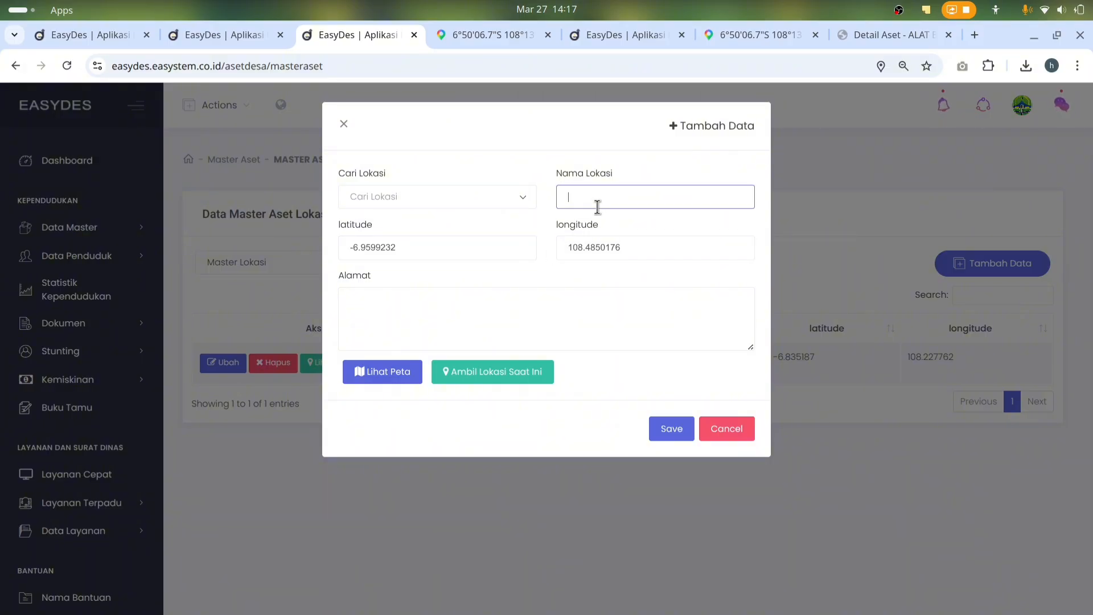
pyautogui.write('Cigasong')
pyautogui.click(476, 322)
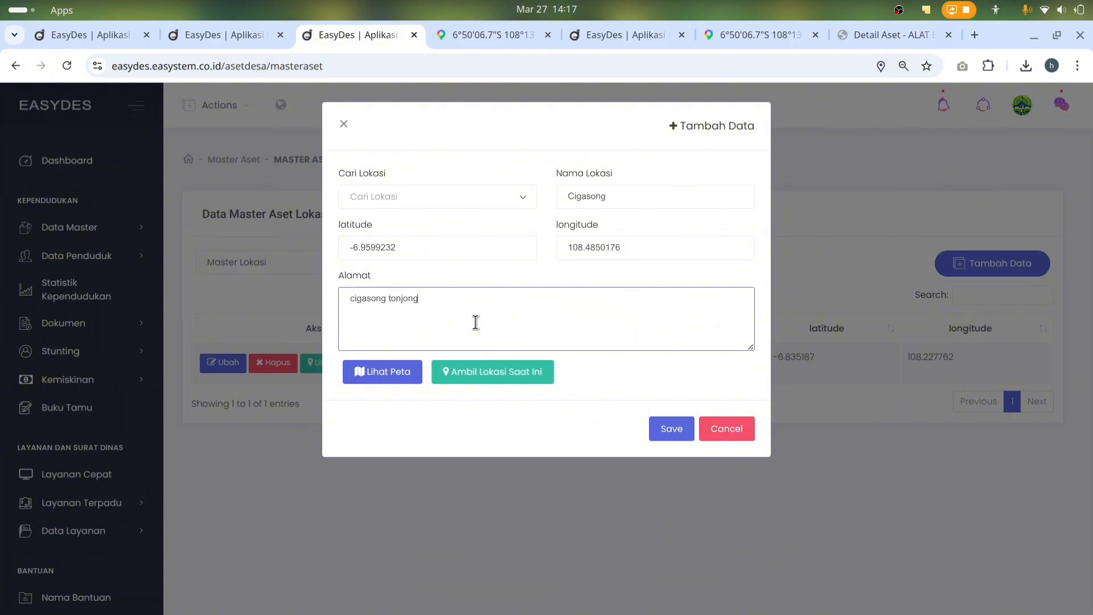
pyautogui.click(667, 418)
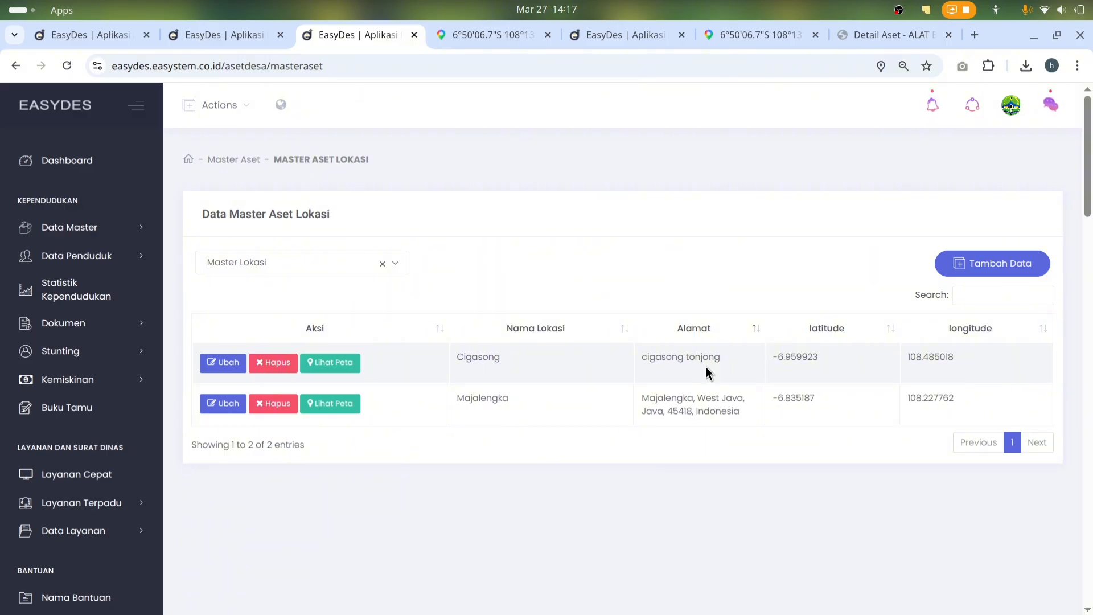
# Switch to Master Sumber Dana and save a new funding source "APBDes" with the description "dana desa"
pyautogui.click(268, 262)
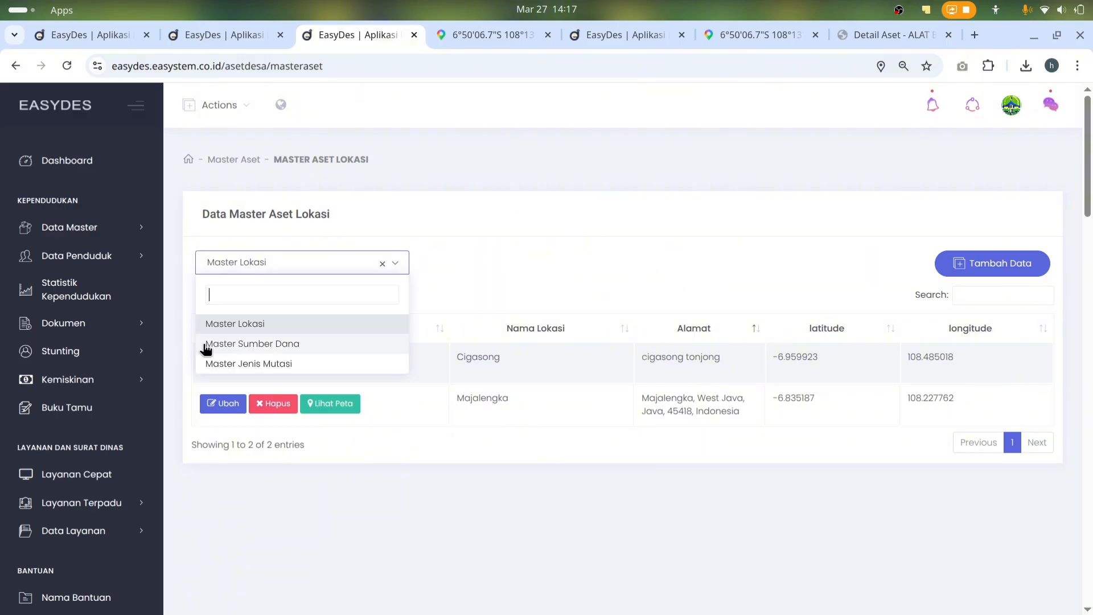
pyautogui.click(242, 344)
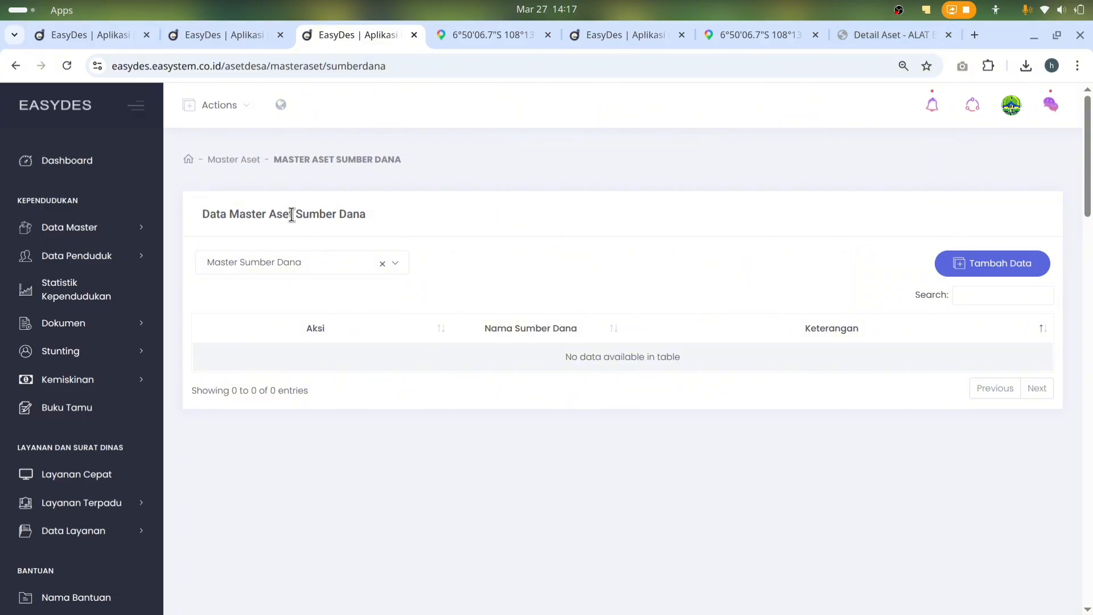
pyautogui.click(990, 264)
pyautogui.click(397, 200)
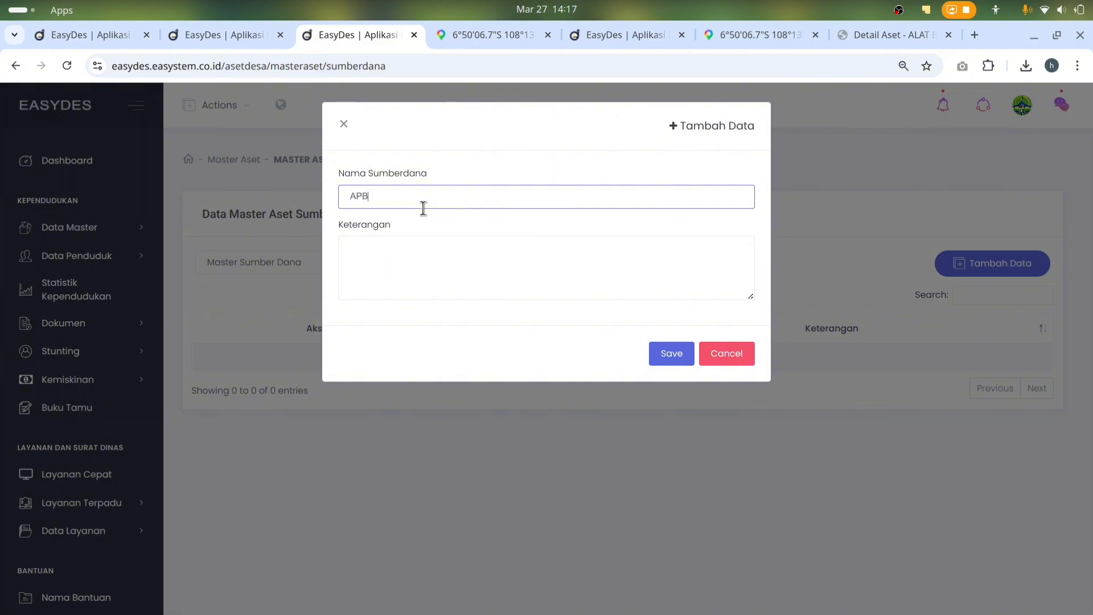
pyautogui.click(428, 249)
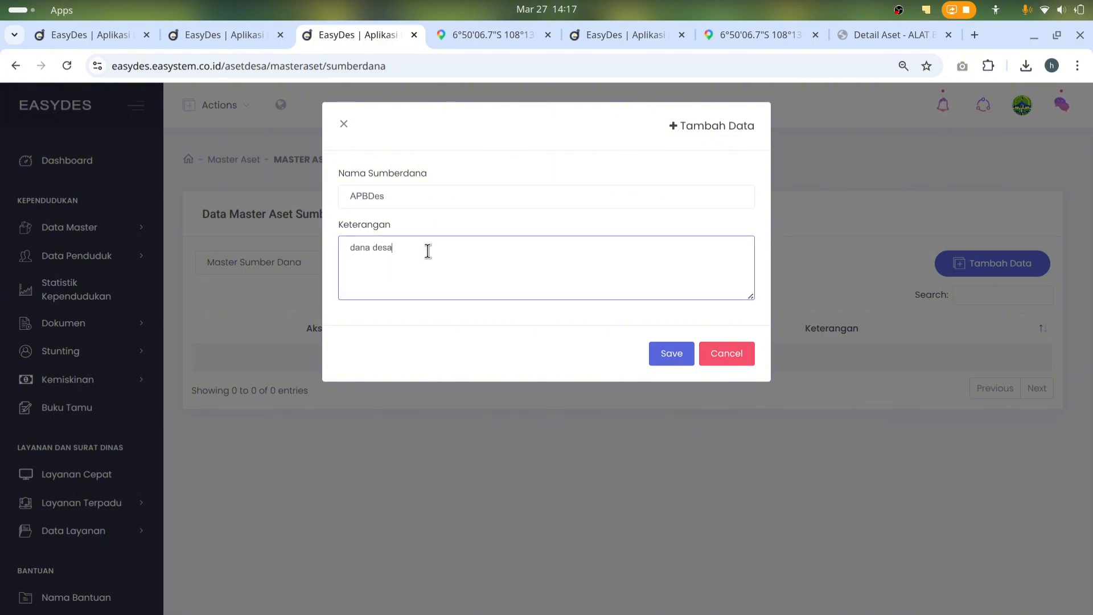
pyautogui.write('dana desa')
pyautogui.click(678, 356)
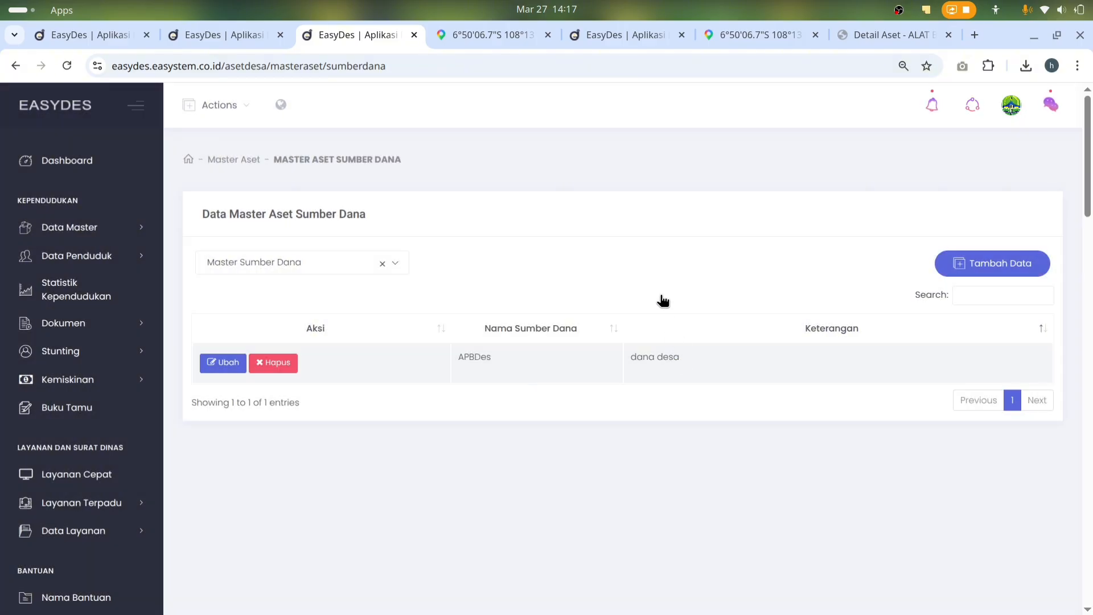
pyautogui.doubleClick(458, 357)
pyautogui.click(1015, 262)
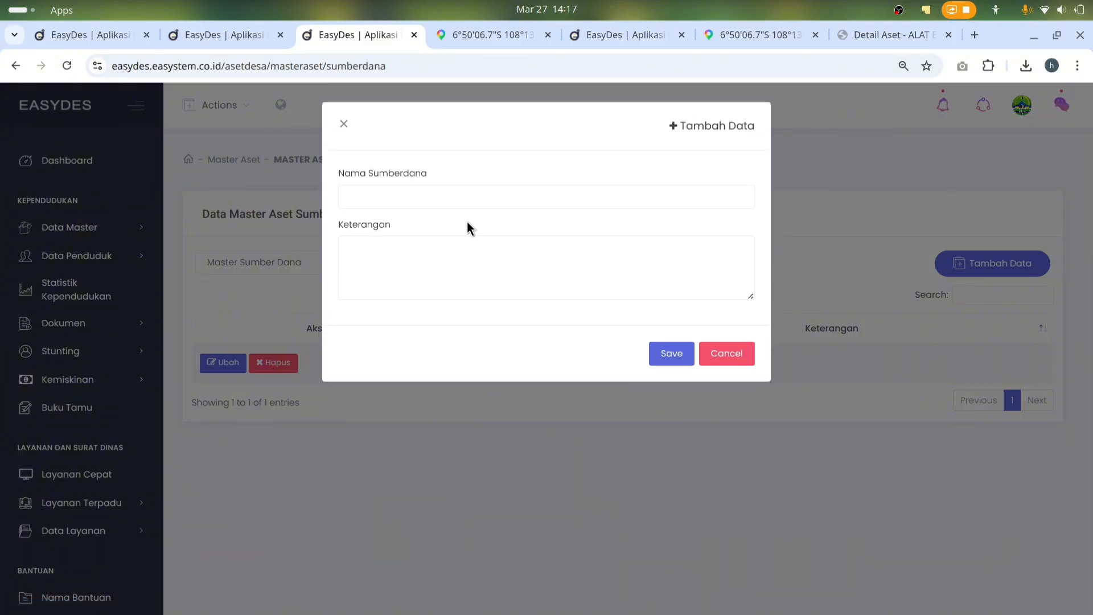
pyautogui.click(406, 198)
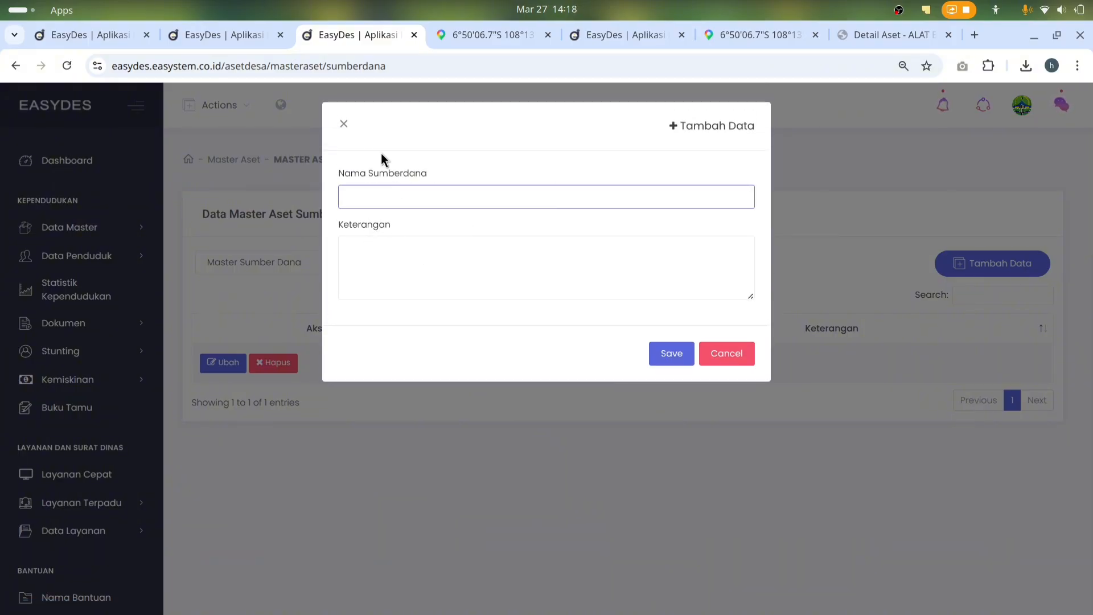
pyautogui.click(344, 125)
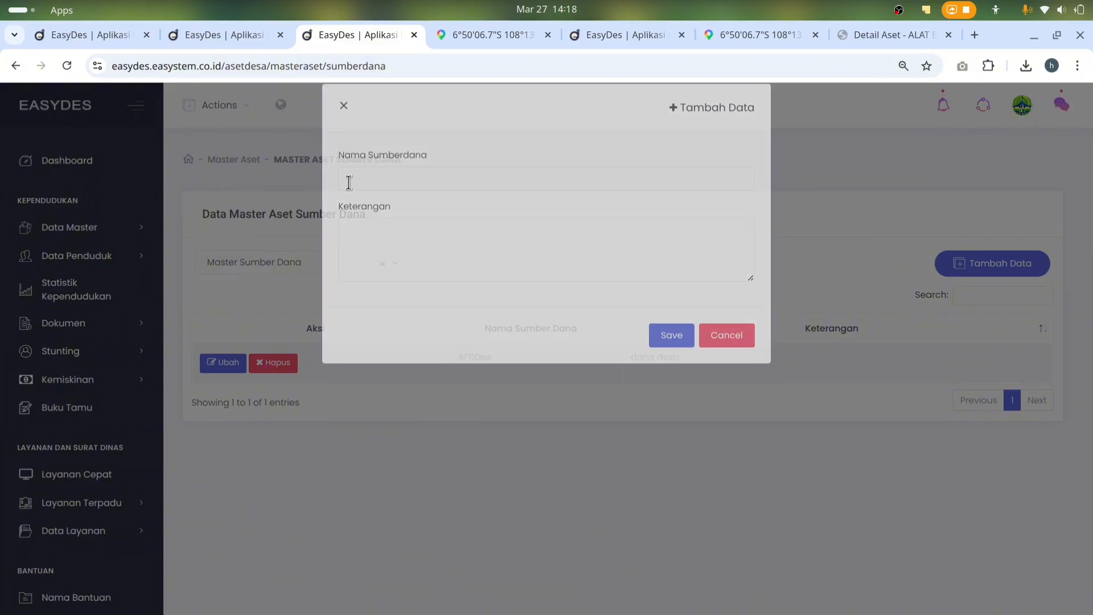
# Switch to Master Jenis Mutasi and start a new mutation type named "HIBAH"
pyautogui.click(270, 272)
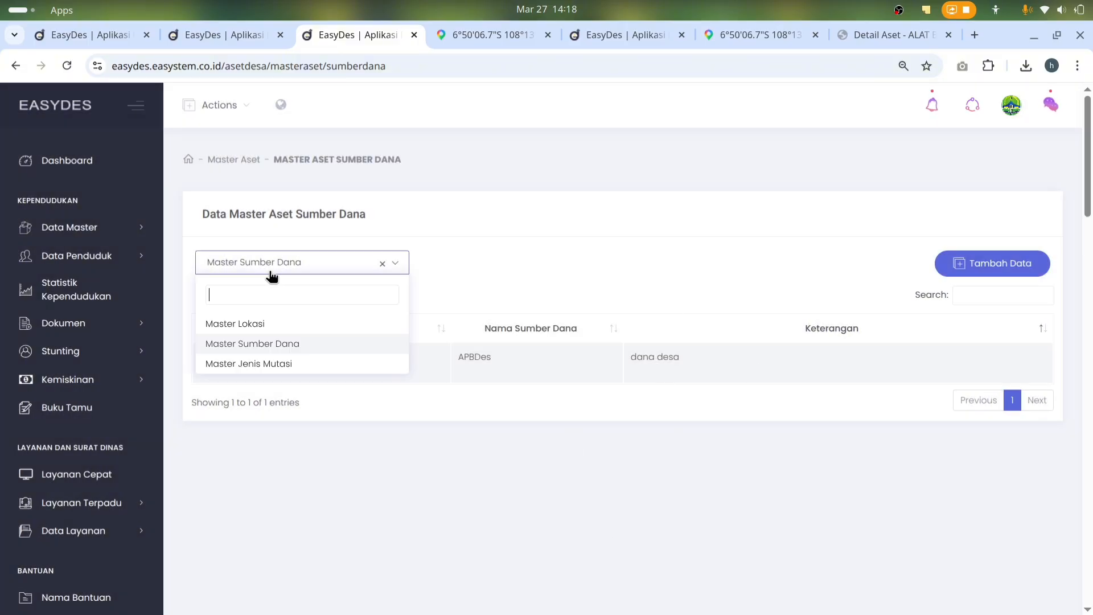
pyautogui.click(258, 364)
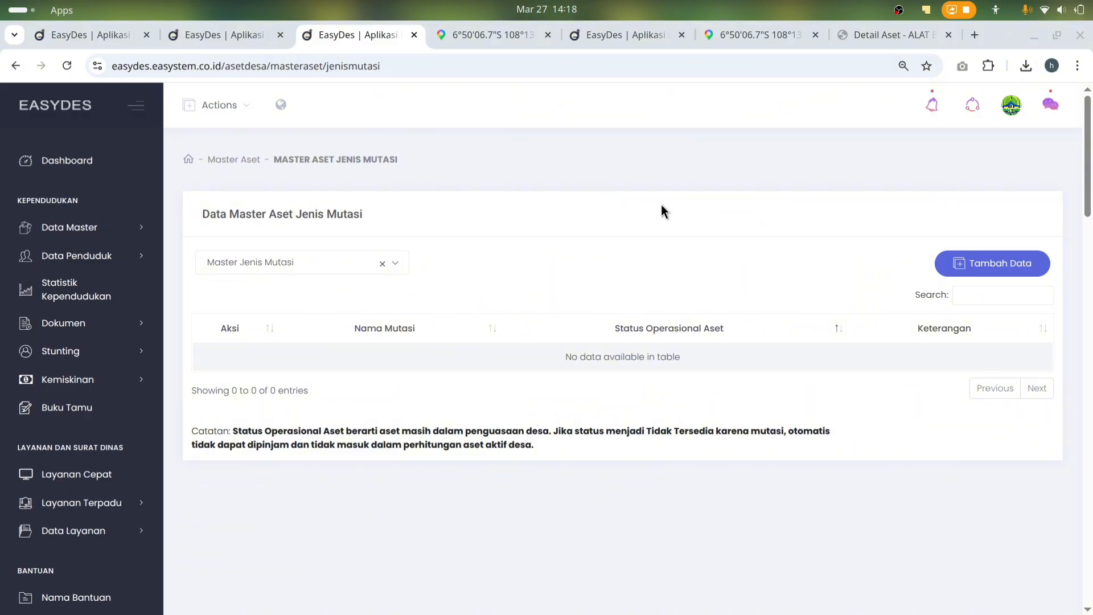
pyautogui.click(1030, 263)
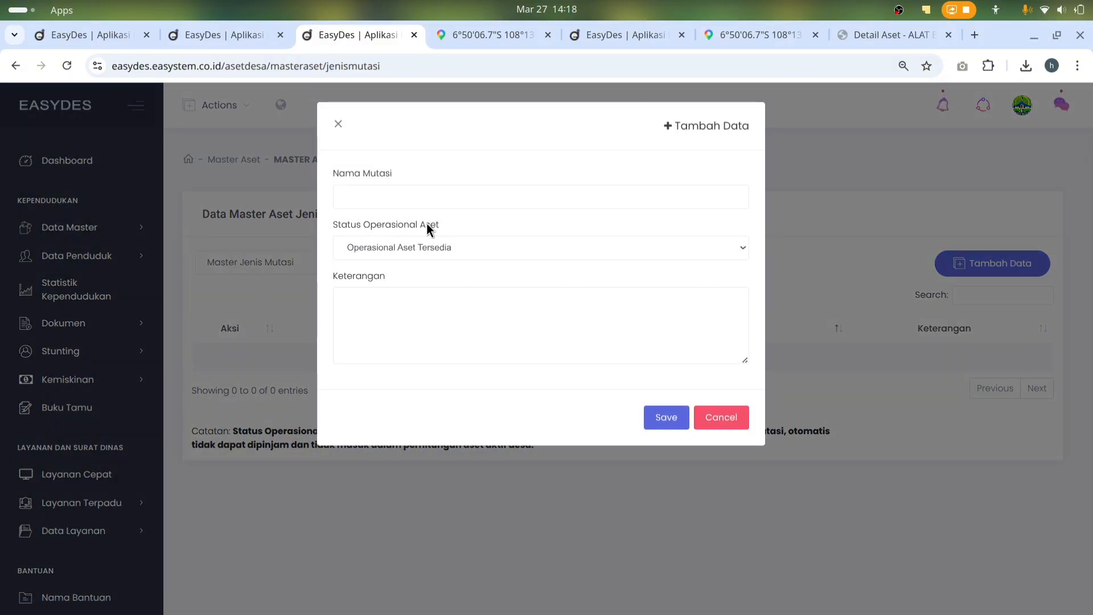
pyautogui.click(436, 194)
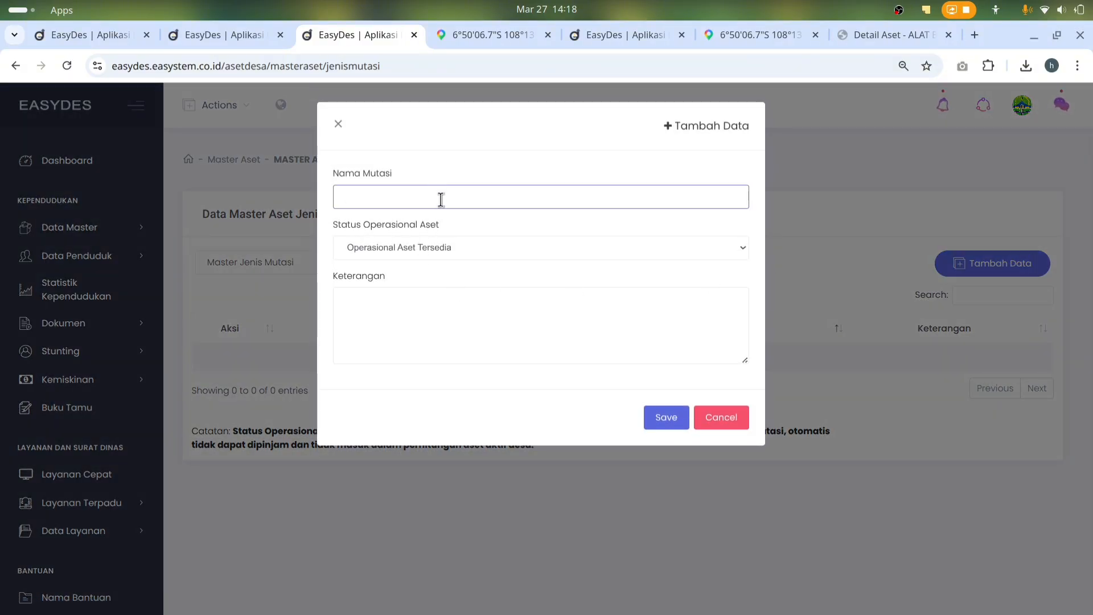
pyautogui.write('HIBAH')
# Set the operational status of the HIBAH mutation type to "Operasional Aset Tidak Tersedia"
pyautogui.moveTo(330, 223); pyautogui.dragTo(413, 225)
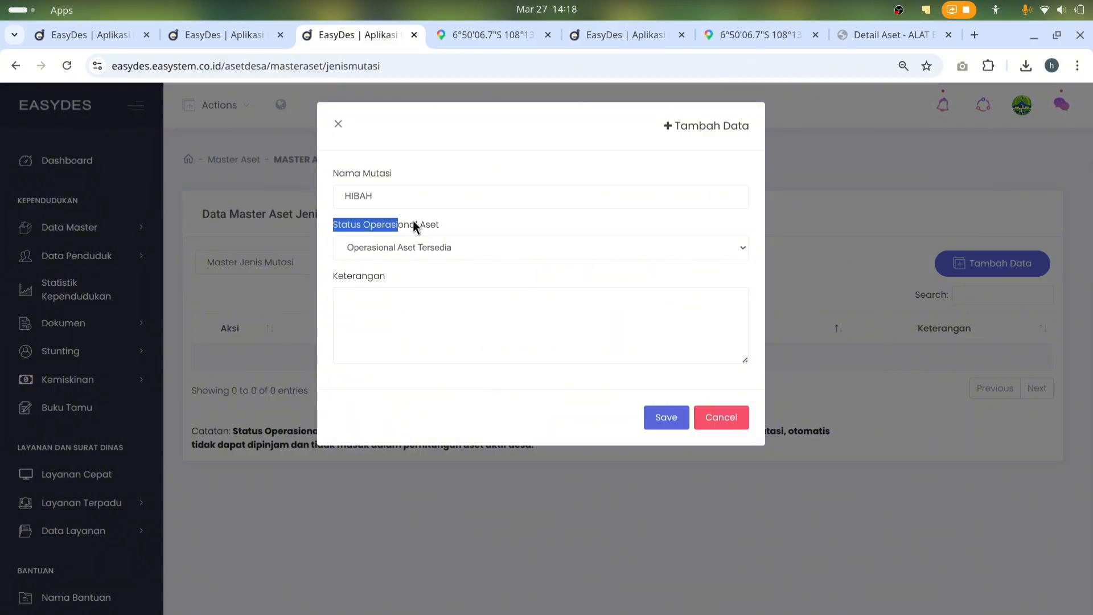
pyautogui.click(546, 248)
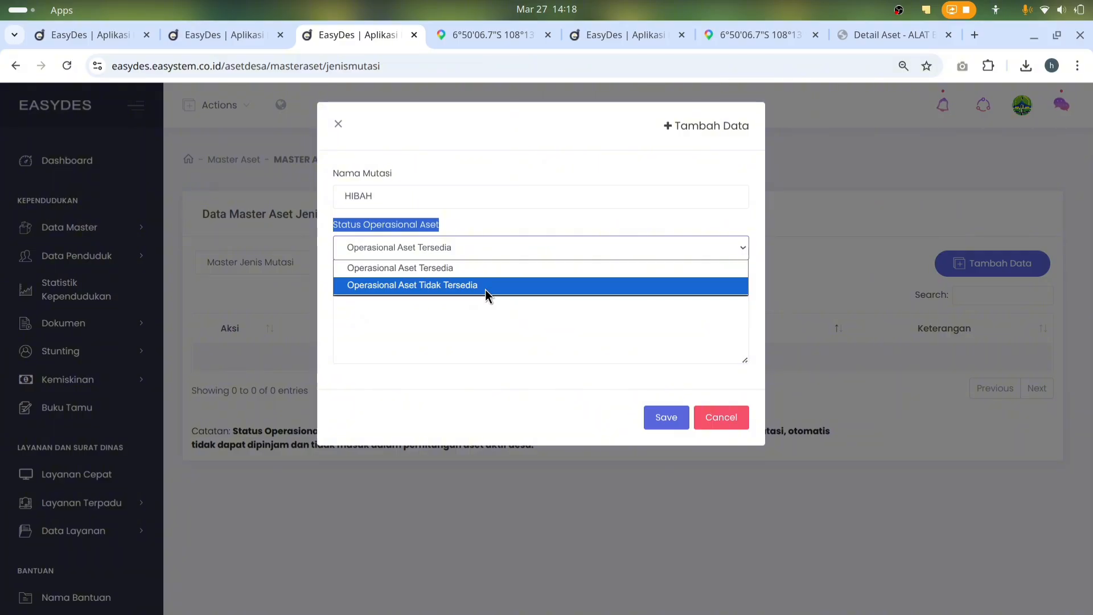
pyautogui.click(403, 195)
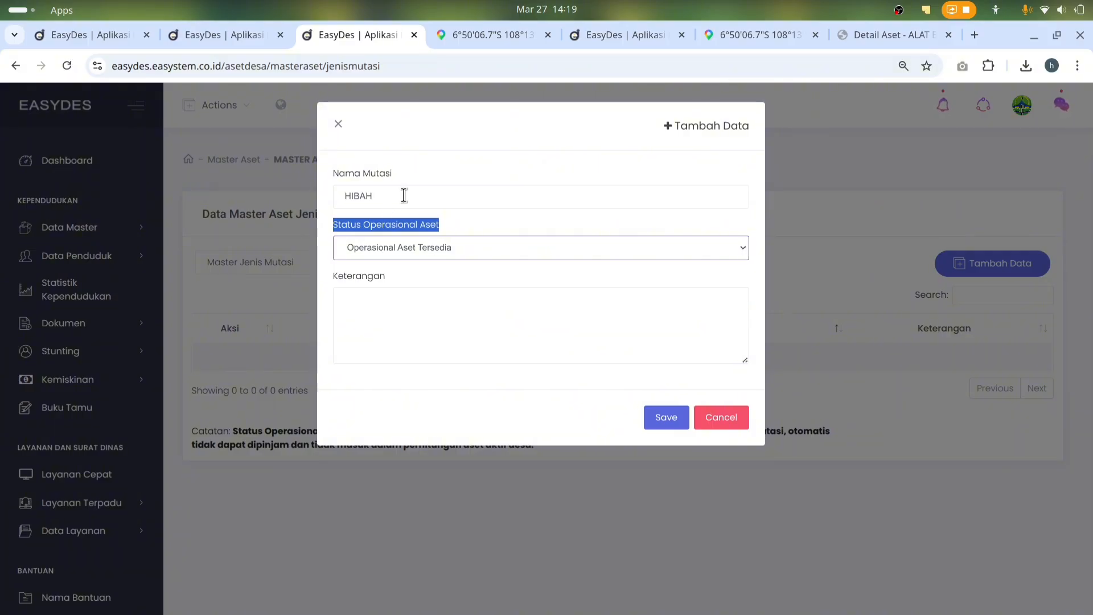
pyautogui.moveTo(403, 196); pyautogui.dragTo(332, 199)
pyautogui.click(331, 199)
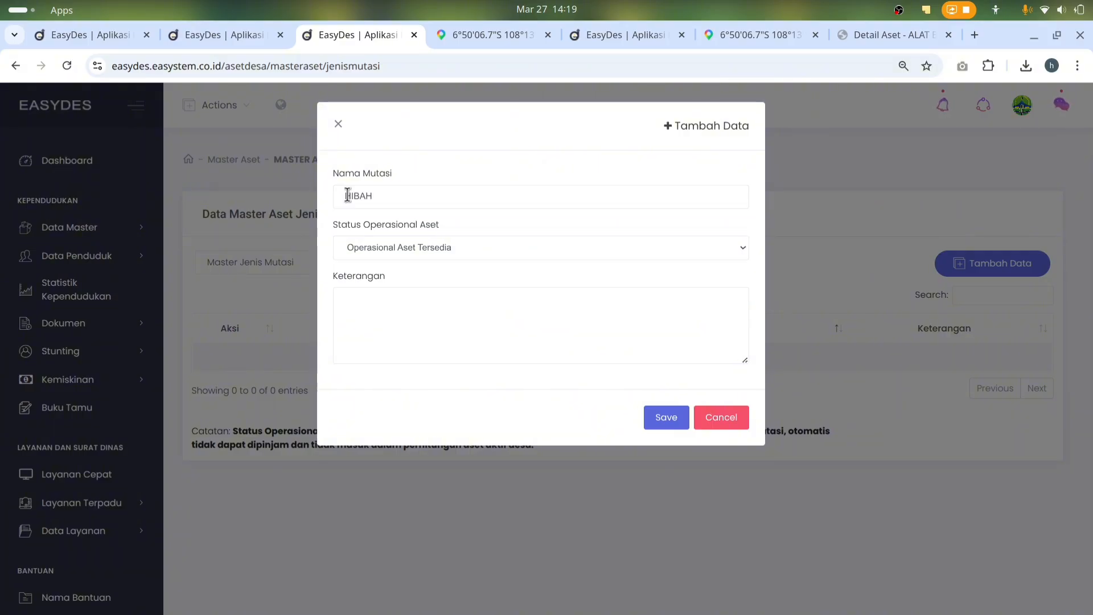
pyautogui.click(473, 244)
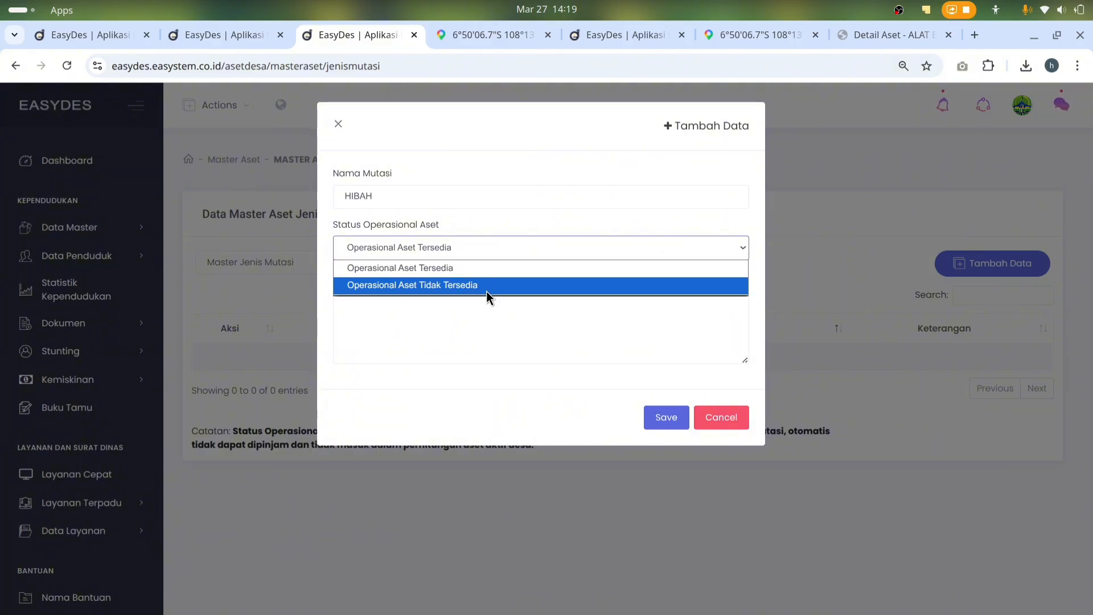
pyautogui.click(360, 284)
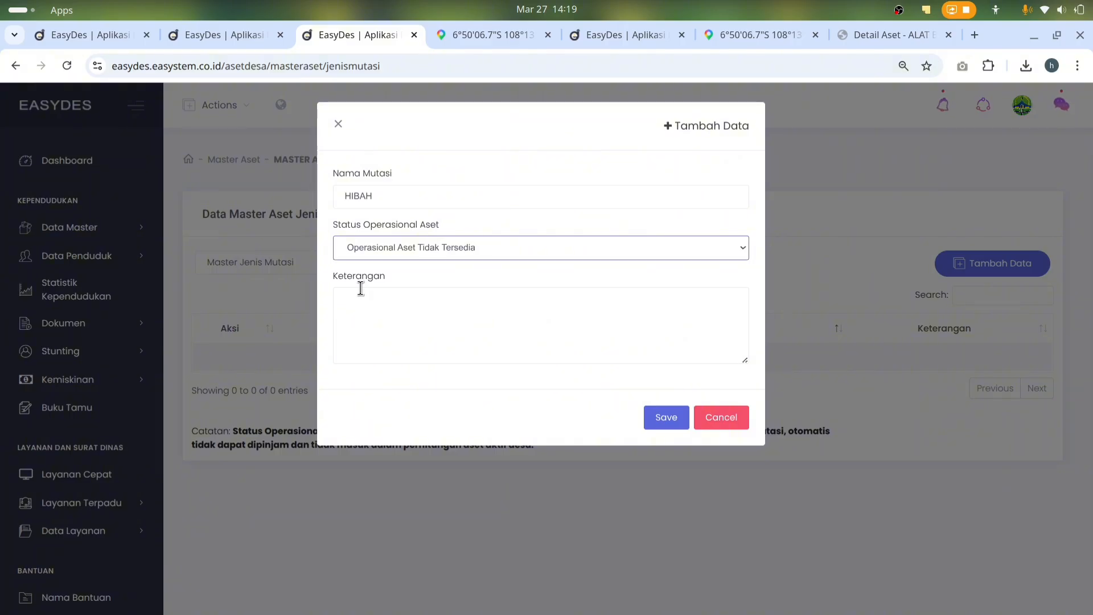
# Enter the description "aset dihibahkan", save the HIBAH mutation type and read the note below the table
pyautogui.click(385, 317)
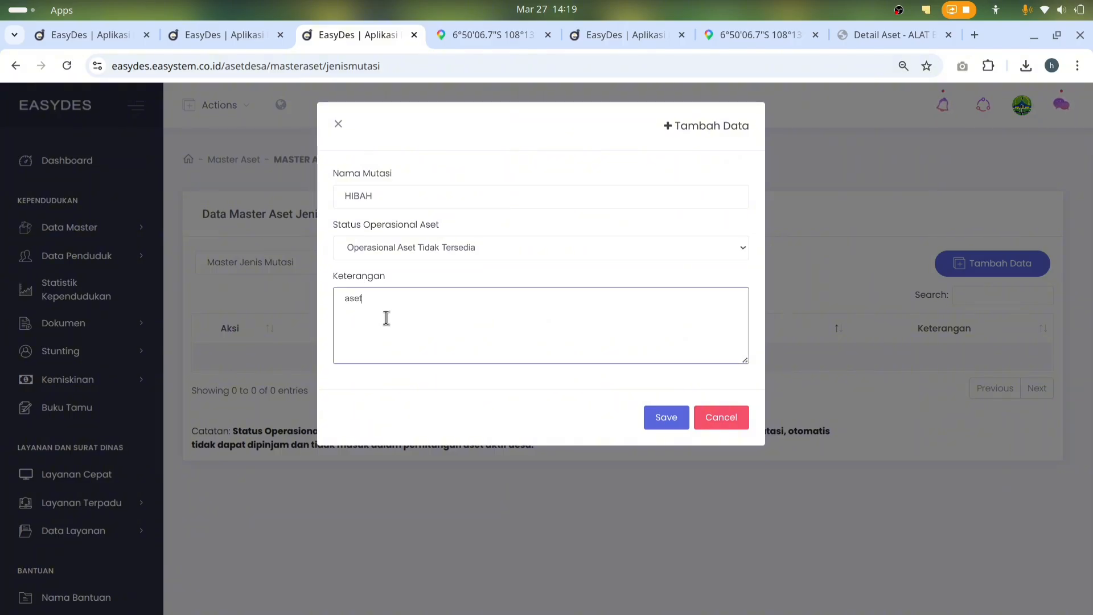
pyautogui.write('aset dihibahkan')
pyautogui.click(668, 417)
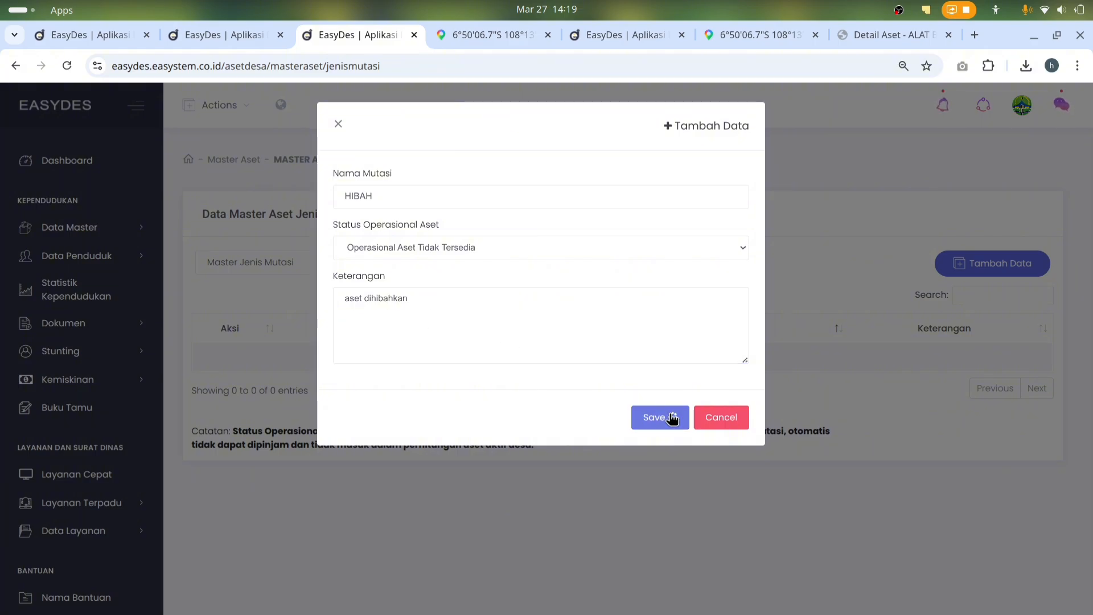
pyautogui.scroll(-3, 264, 404)
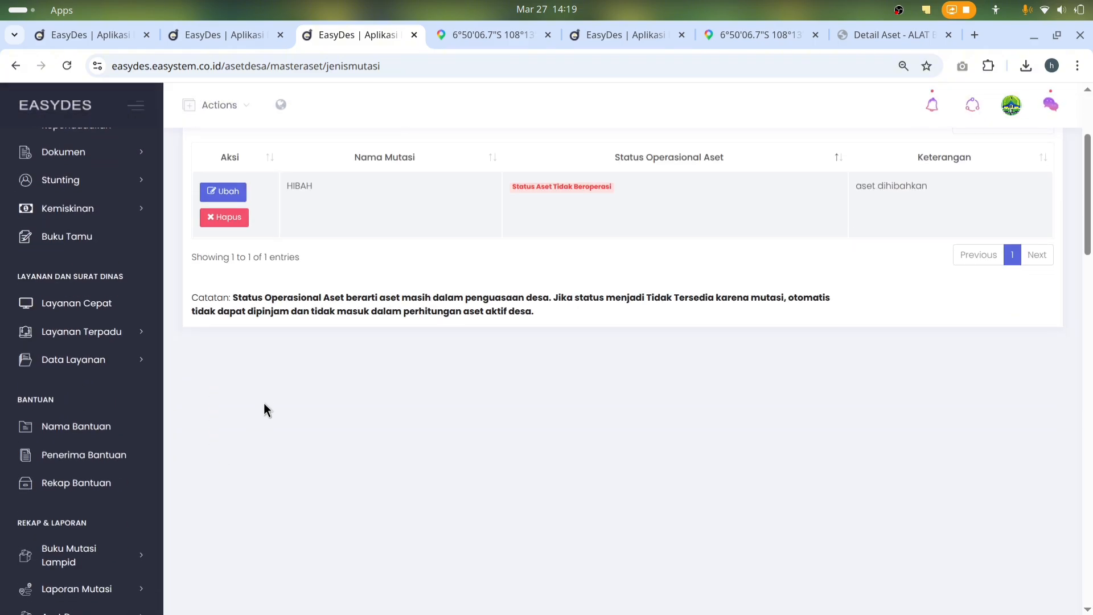
pyautogui.scroll(2, 239, 297)
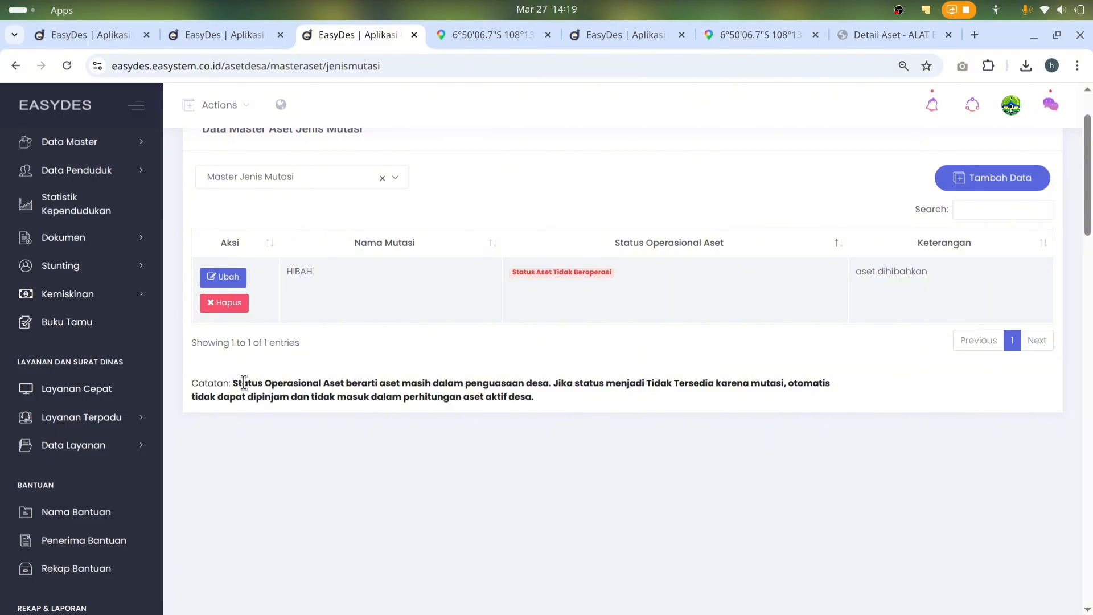
pyautogui.moveTo(239, 382); pyautogui.dragTo(604, 395)
pyautogui.click(604, 395)
pyautogui.scroll(2, 907, 423)
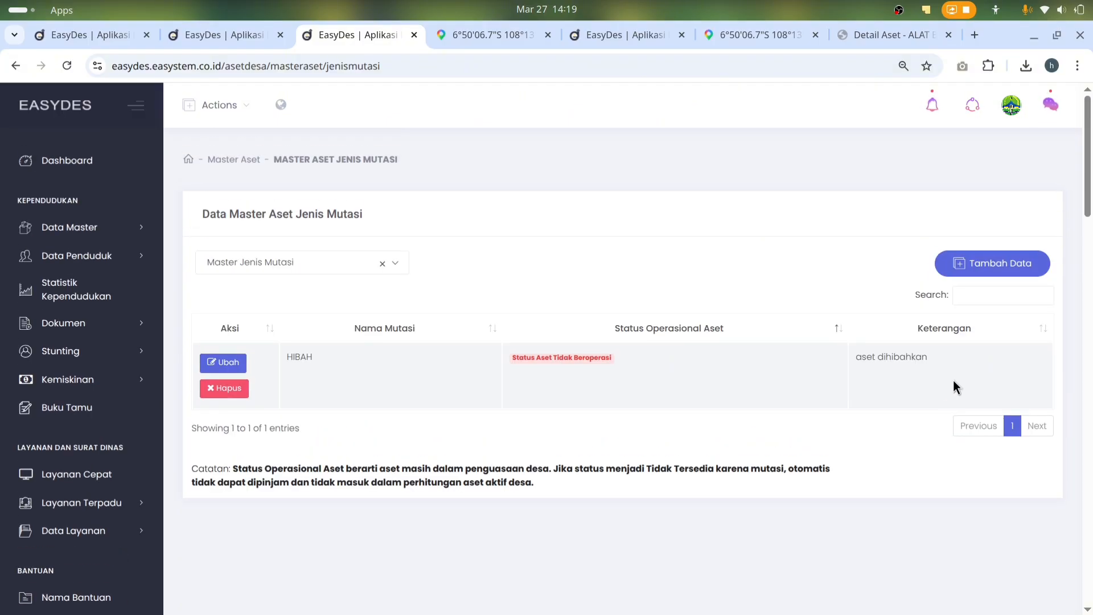
# Add and save a mutation type "PINDAH" with status "Operasional Aset Tersedia" and the description "pindah tempat"
pyautogui.click(1002, 262)
pyautogui.click(367, 202)
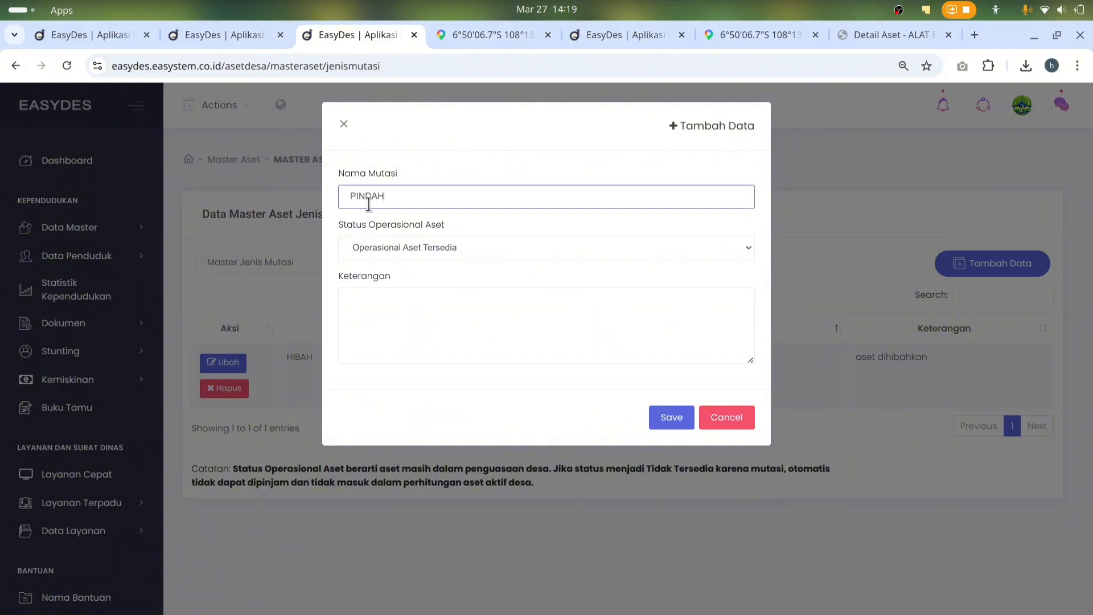
pyautogui.moveTo(398, 195); pyautogui.dragTo(334, 205)
pyautogui.click(456, 246)
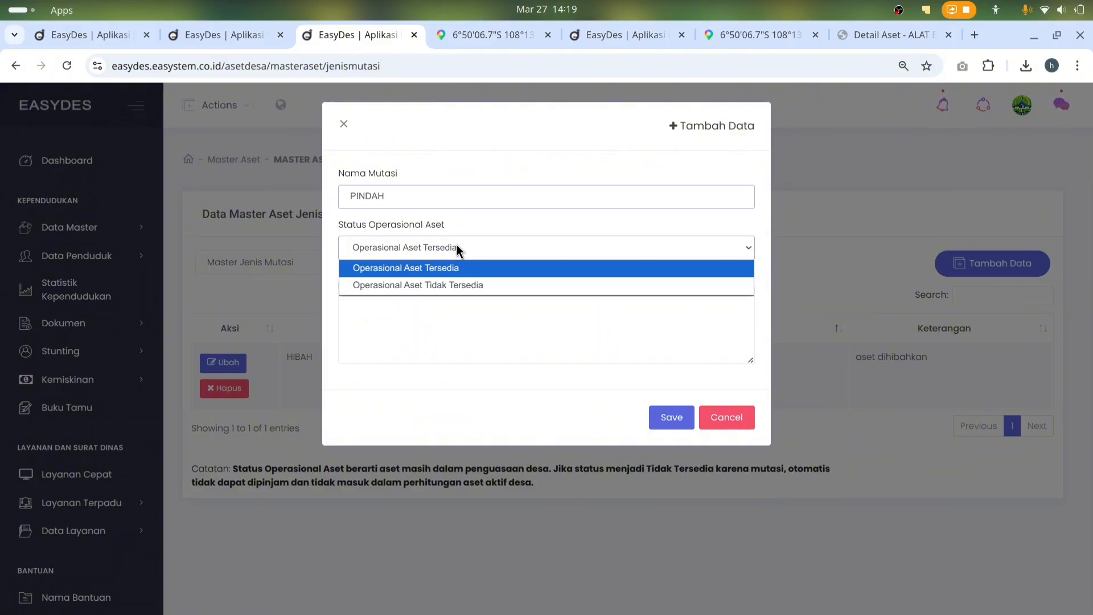
pyautogui.click(425, 242)
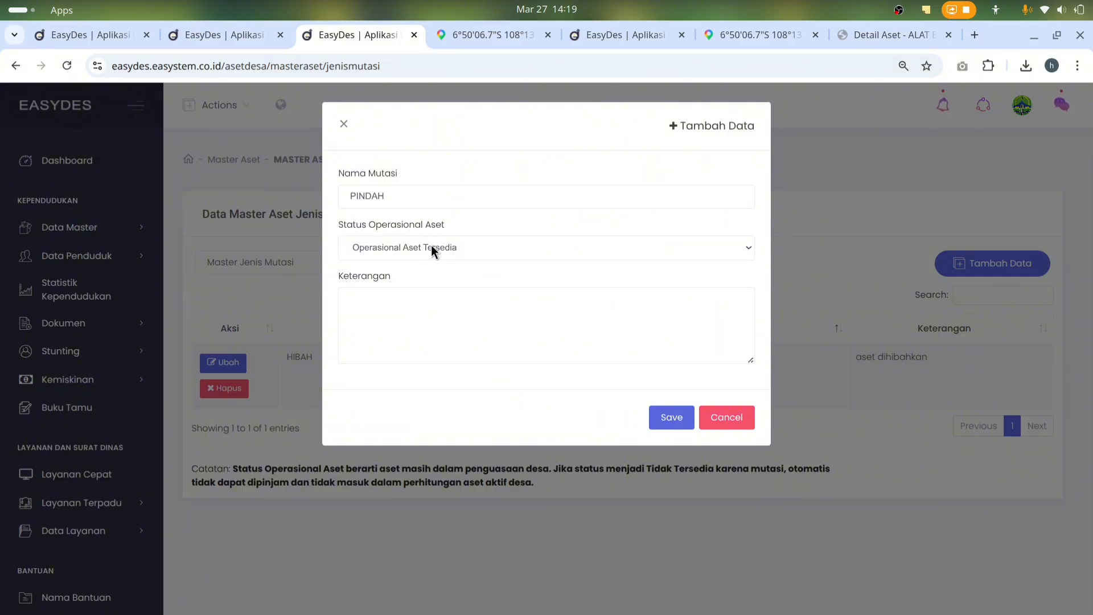
pyautogui.click(431, 246)
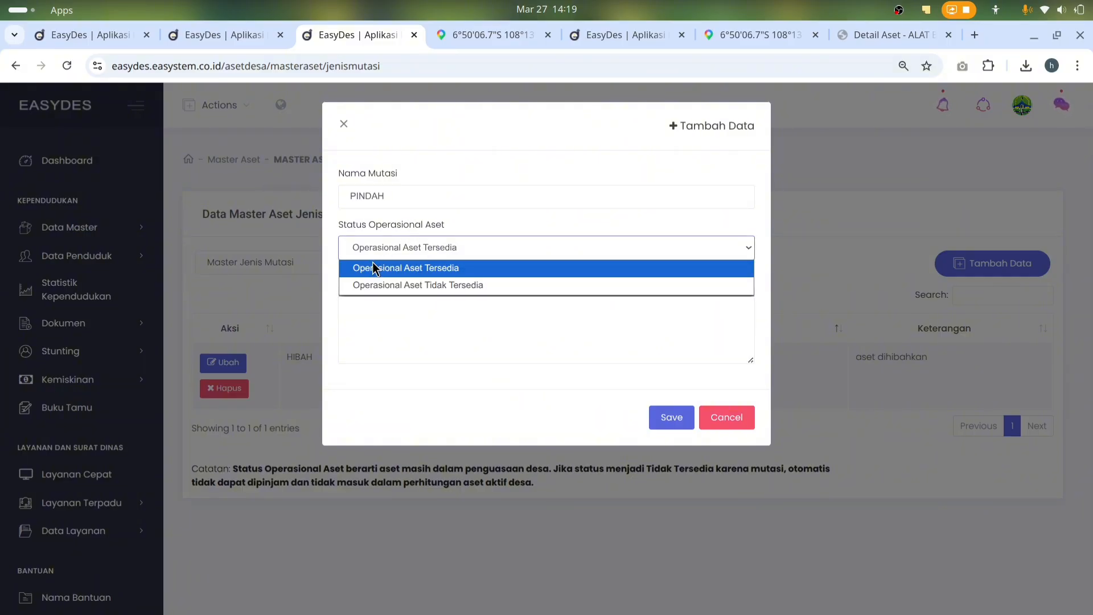
pyautogui.click(445, 266)
pyautogui.click(398, 302)
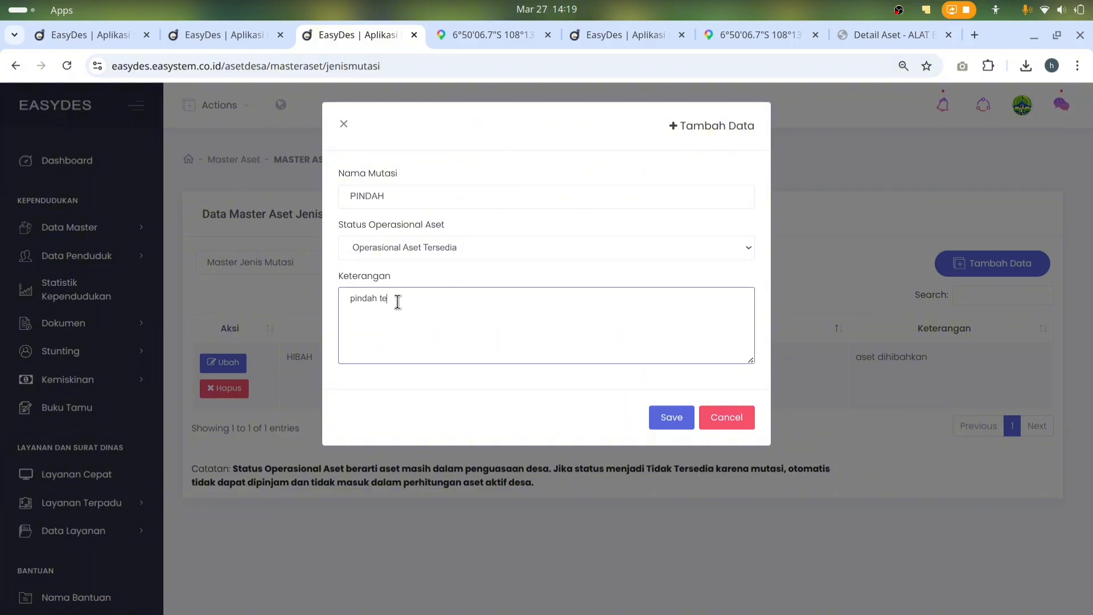
pyautogui.click(674, 424)
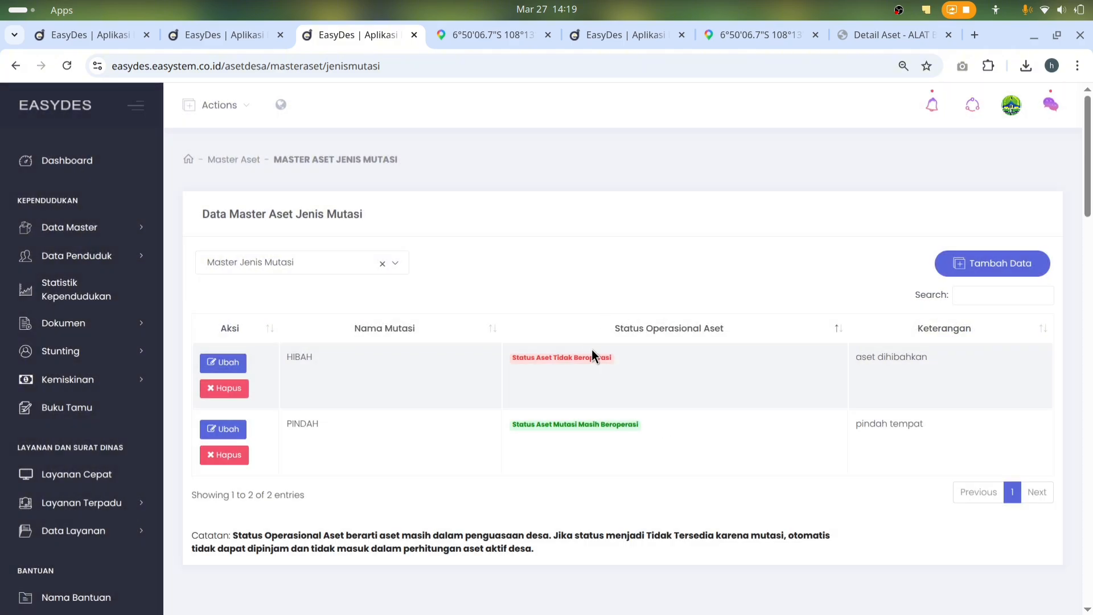
# Compare the operational statuses of the HIBAH and PINDAH entries and check the list of asset master types
pyautogui.scroll(-3, 658, 369)
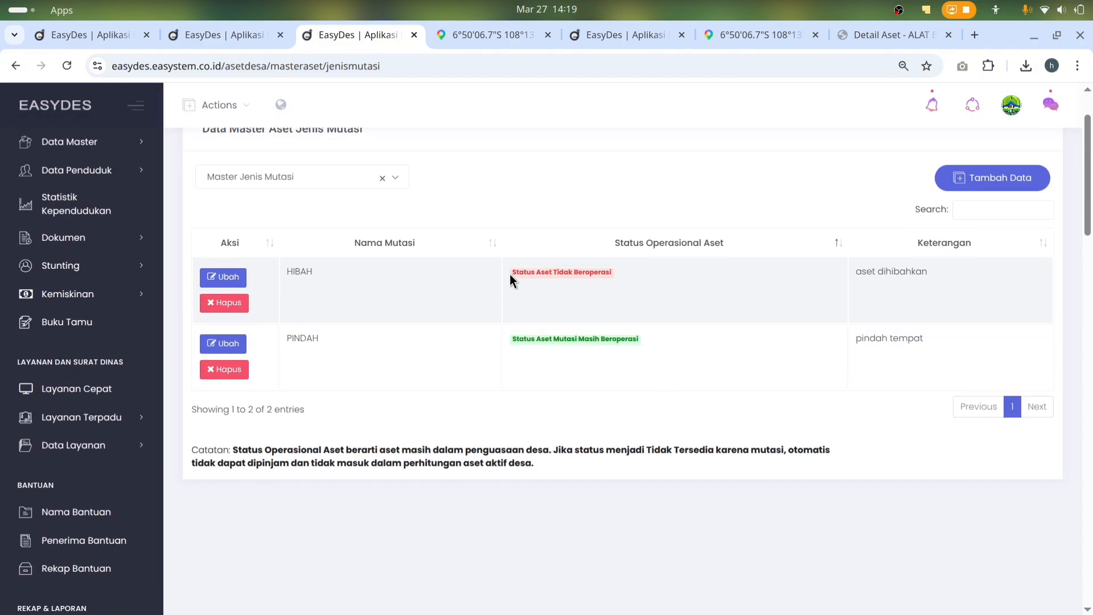
pyautogui.moveTo(511, 272); pyautogui.dragTo(610, 272)
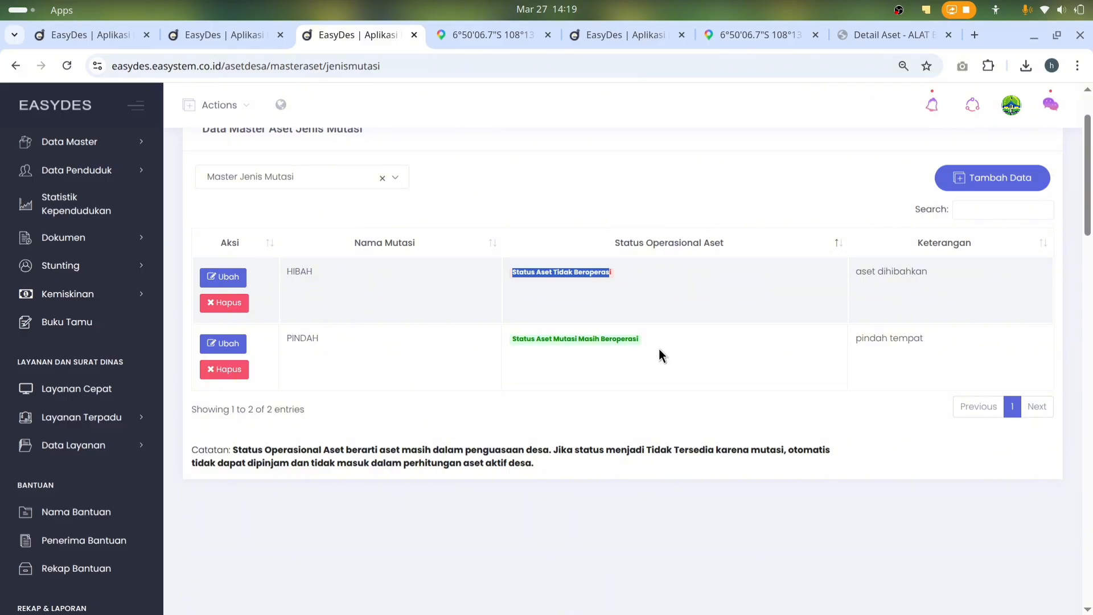
pyautogui.moveTo(640, 340); pyautogui.dragTo(512, 340)
pyautogui.click(600, 365)
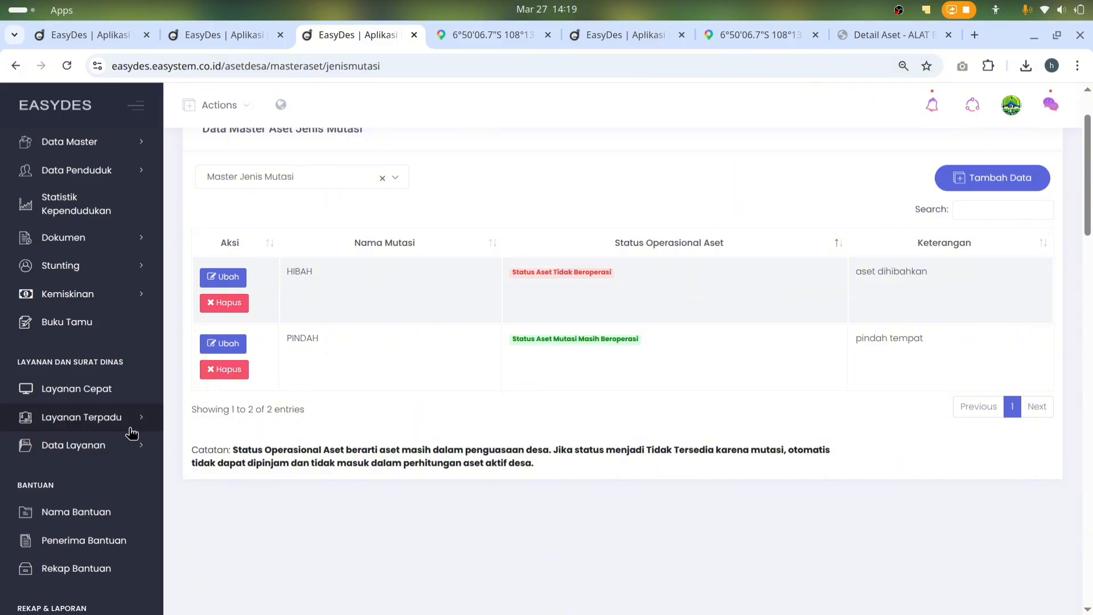
pyautogui.scroll(-5, 93, 327)
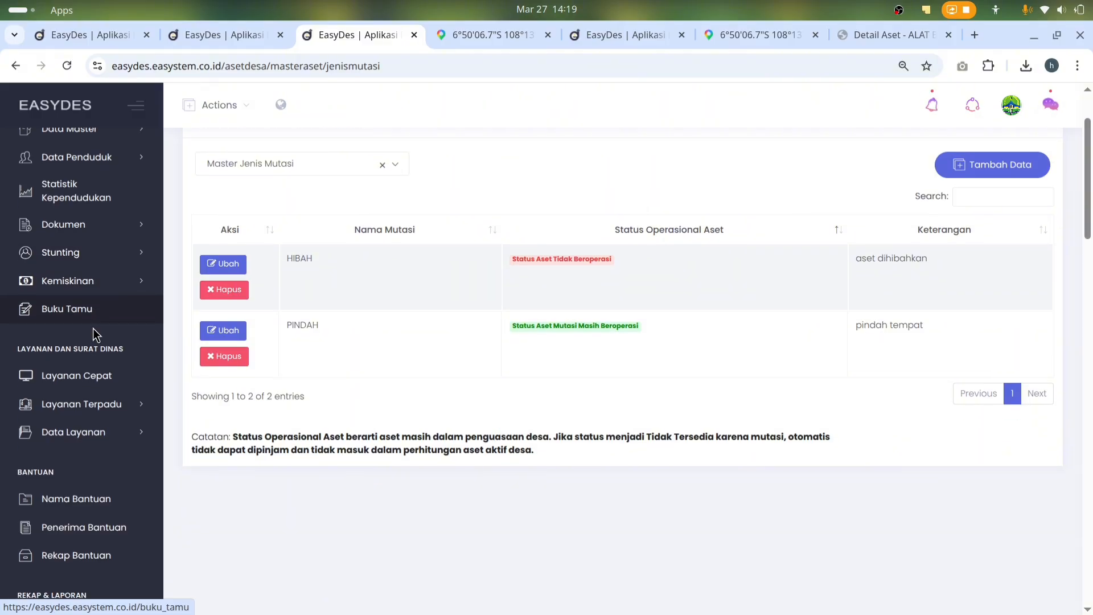
pyautogui.scroll(5, 136, 464)
pyautogui.click(276, 264)
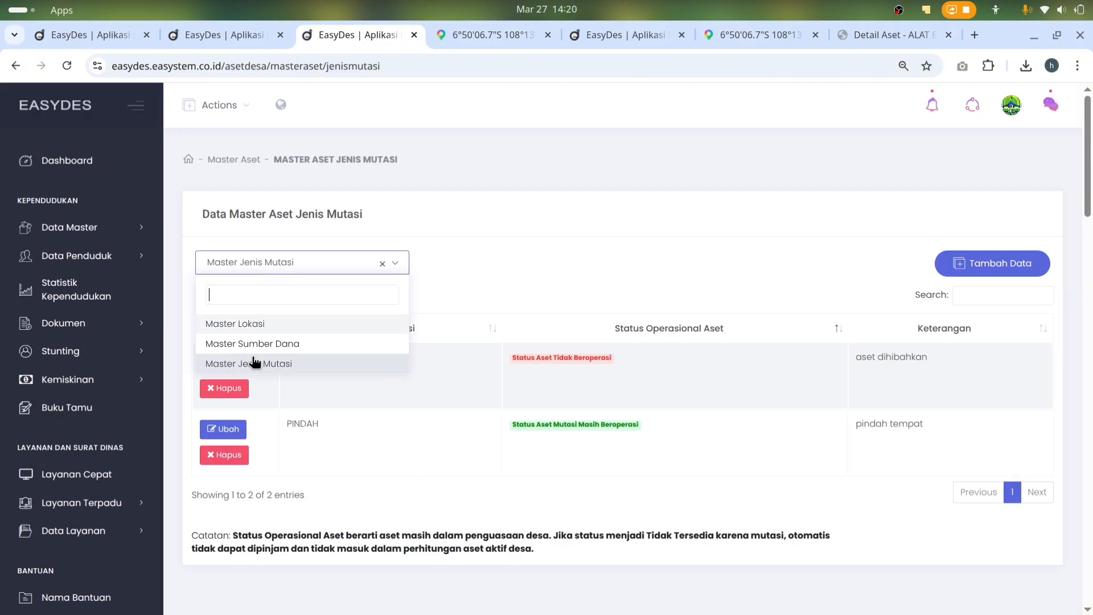
pyautogui.click(337, 282)
# Open the Data Aset page in the Aset Desa section
pyautogui.scroll(-7, 82, 333)
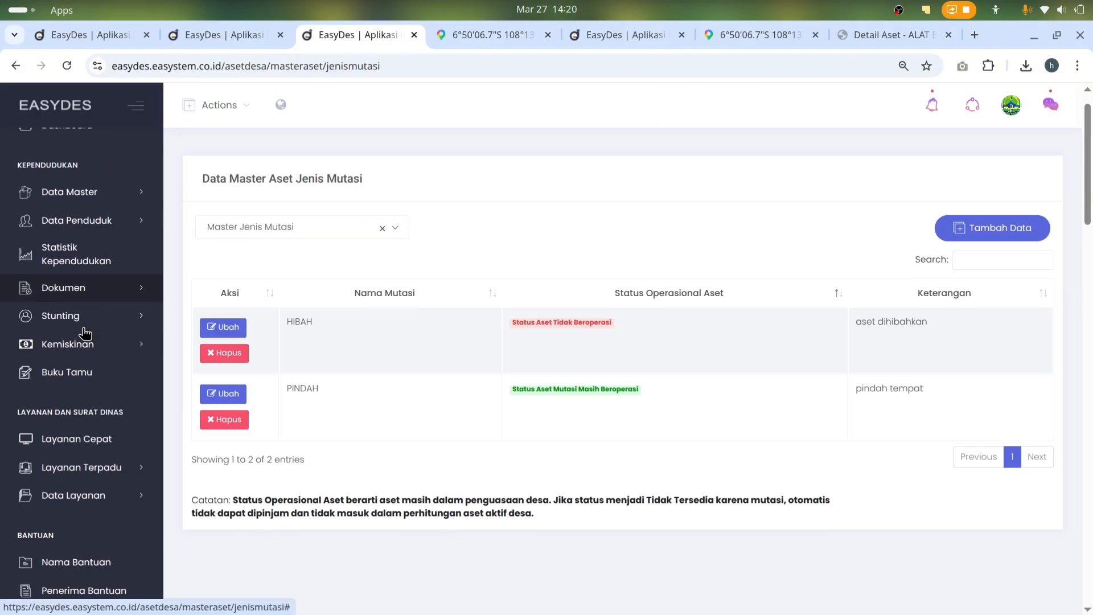
pyautogui.scroll(-1, 84, 333)
pyautogui.click(91, 358)
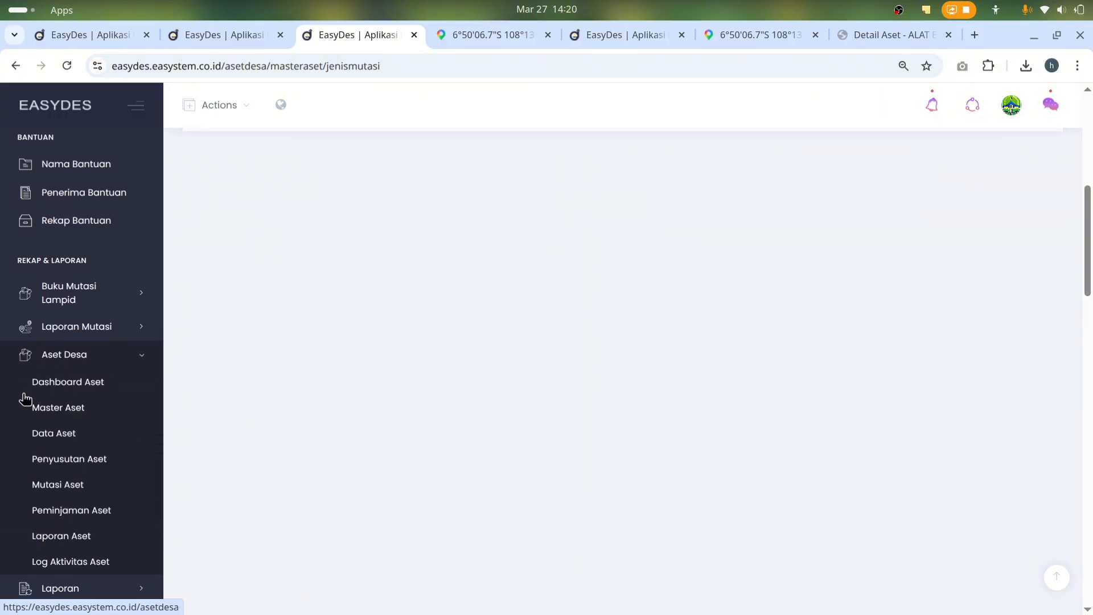
pyautogui.click(35, 436)
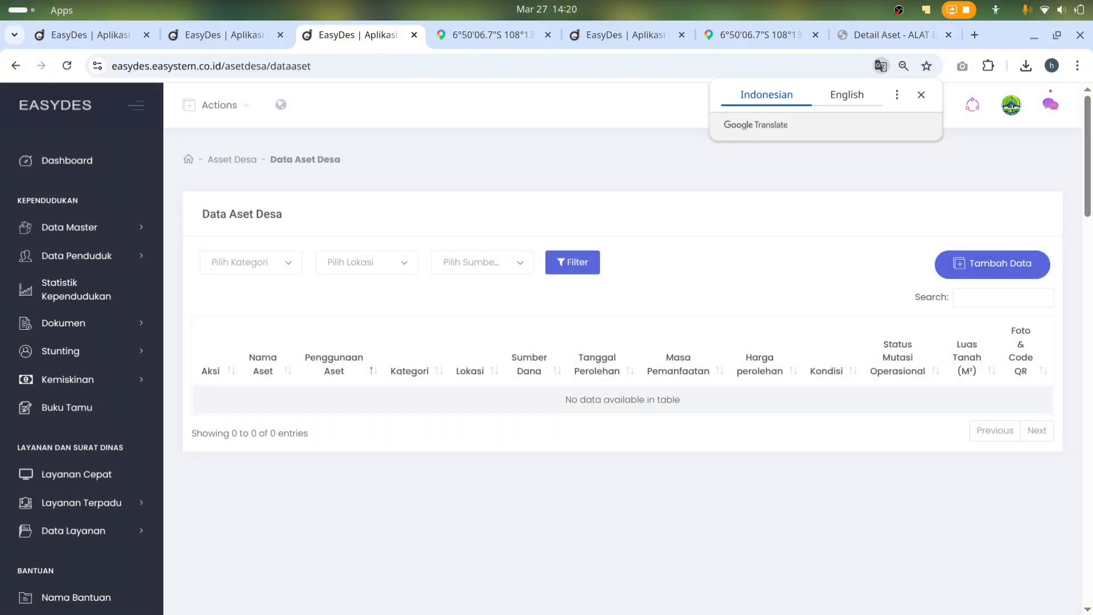
pyautogui.hotkey('alt', 'Tab')
pyautogui.click(618, 314)
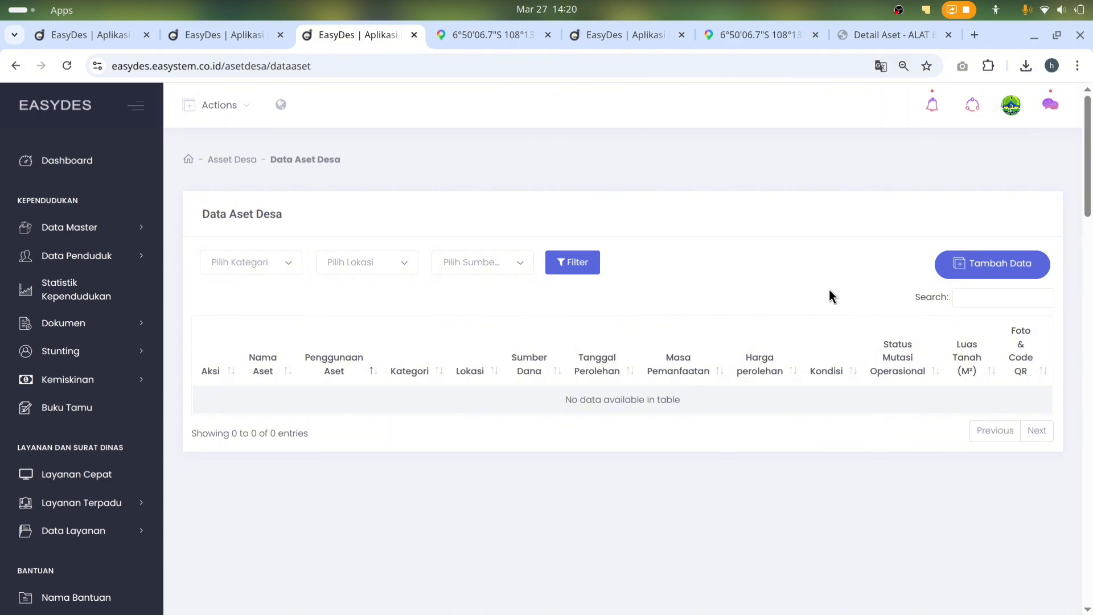
# Start a new asset record in category KIB A - TANAH with the item code for TANAH BANGUNAN PERUMAHAN/G.TEMPAT TINGGAL
pyautogui.click(986, 262)
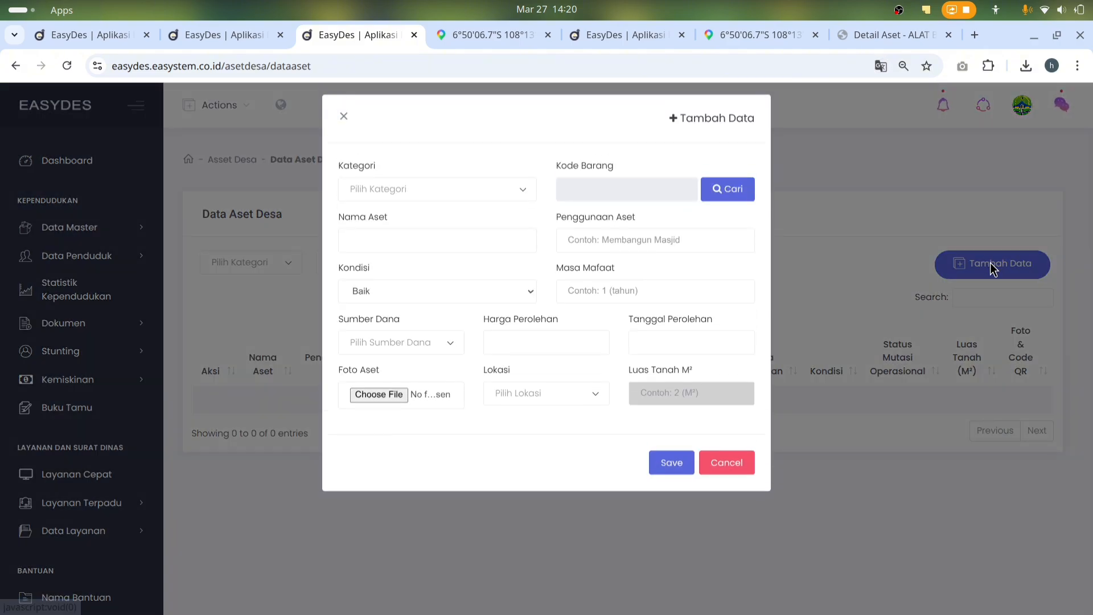
pyautogui.click(416, 203)
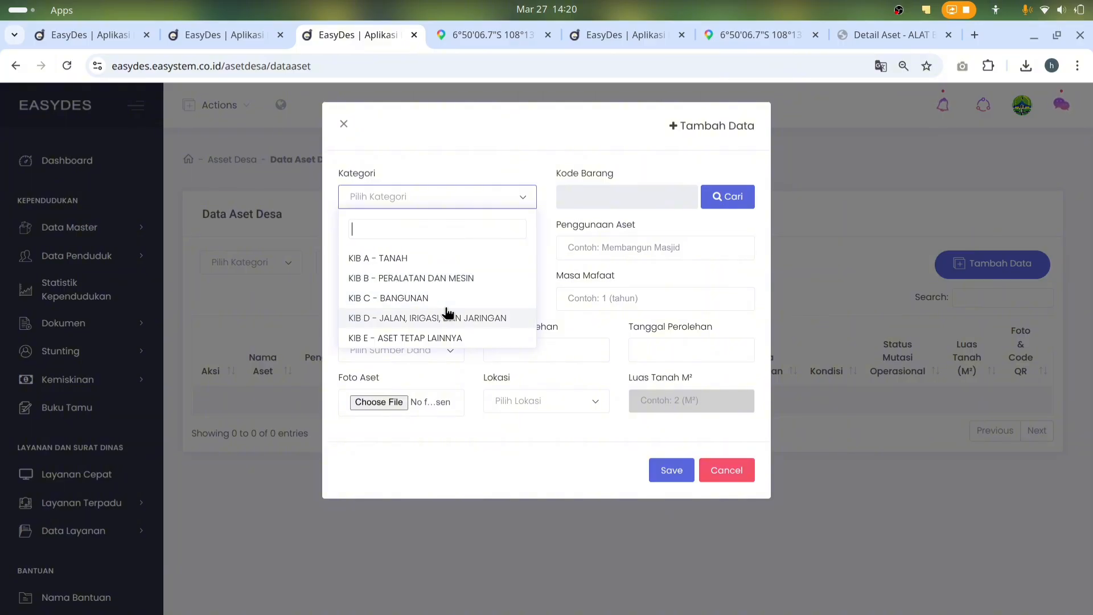
pyautogui.click(428, 257)
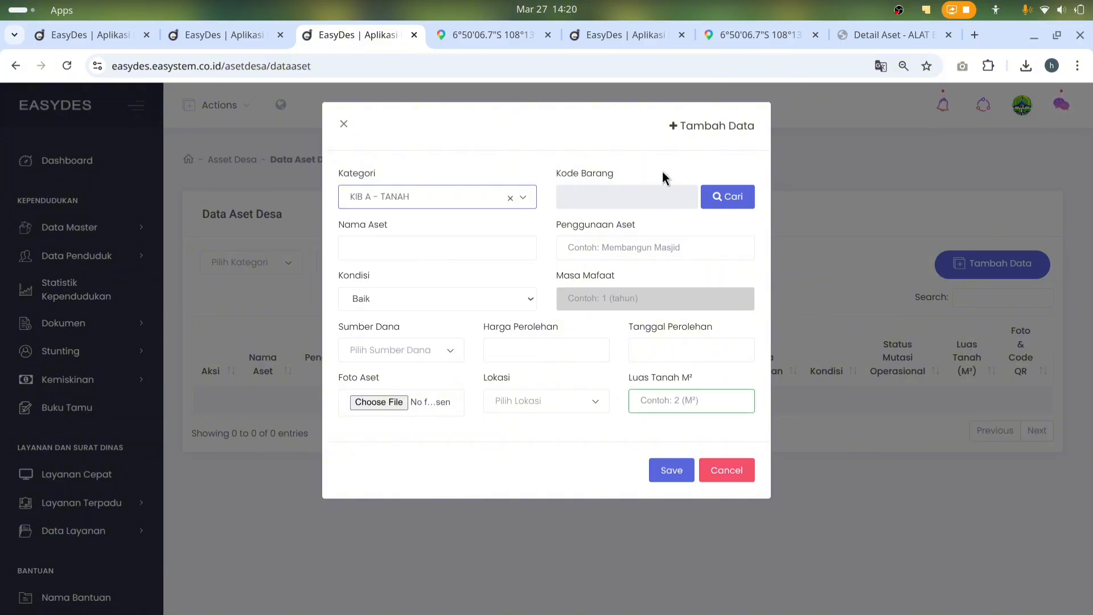
pyautogui.click(712, 199)
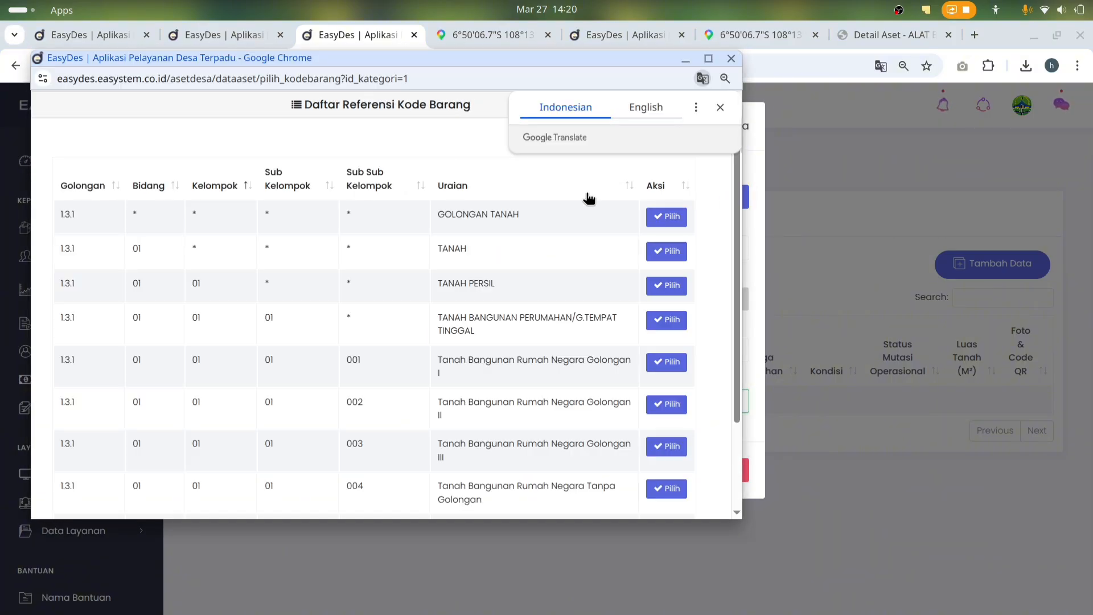
pyautogui.scroll(-2, 518, 293)
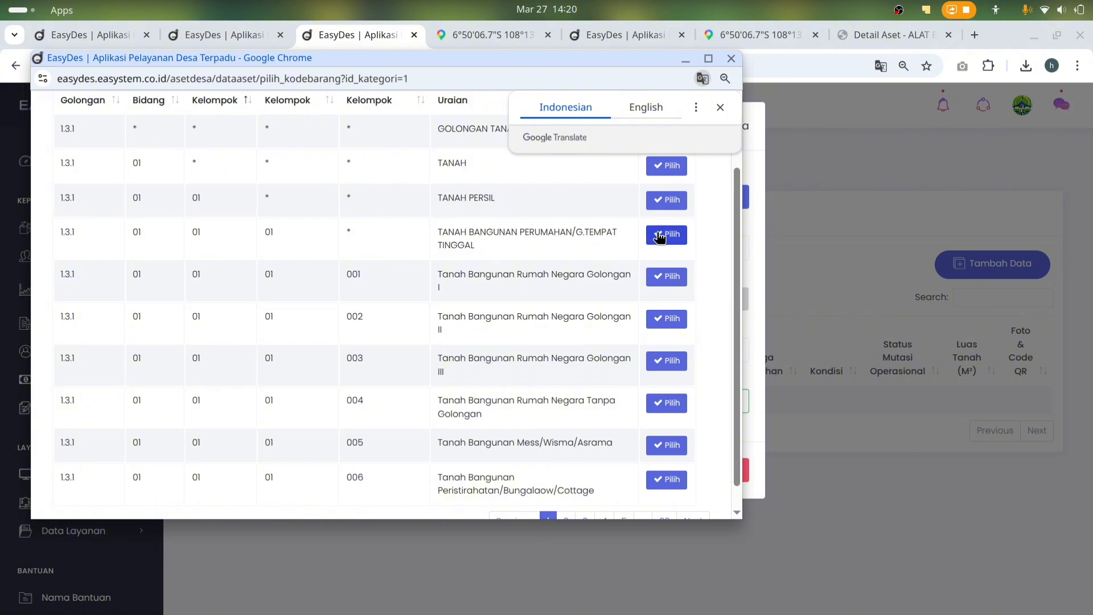
pyautogui.click(661, 235)
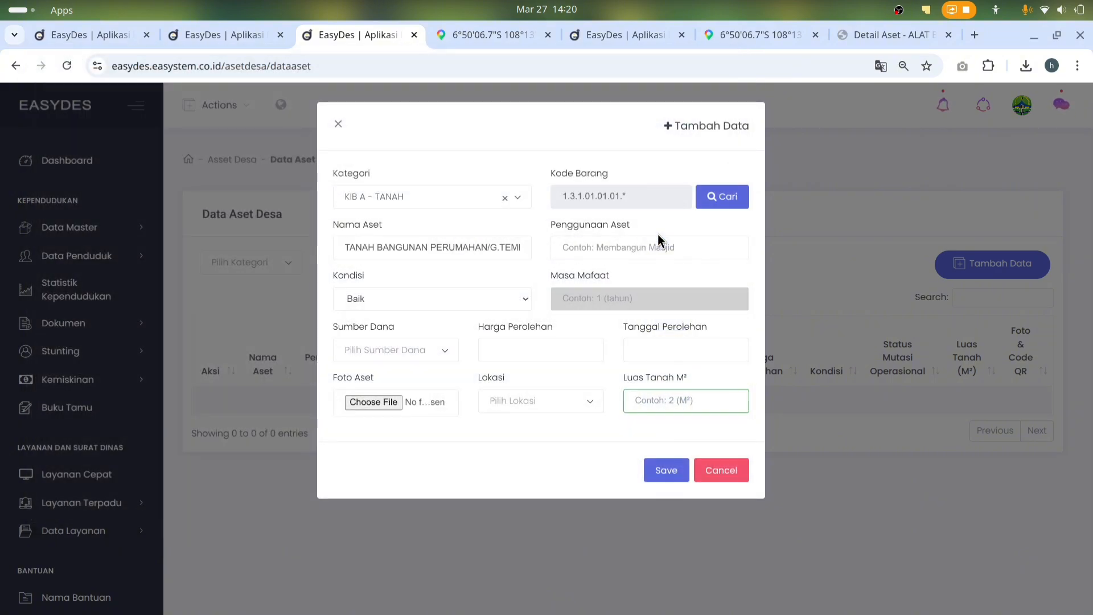
# Enter the asset usage "tanah pembangunan perumahan masyarakat" and keep the condition as Baik
pyautogui.click(626, 249)
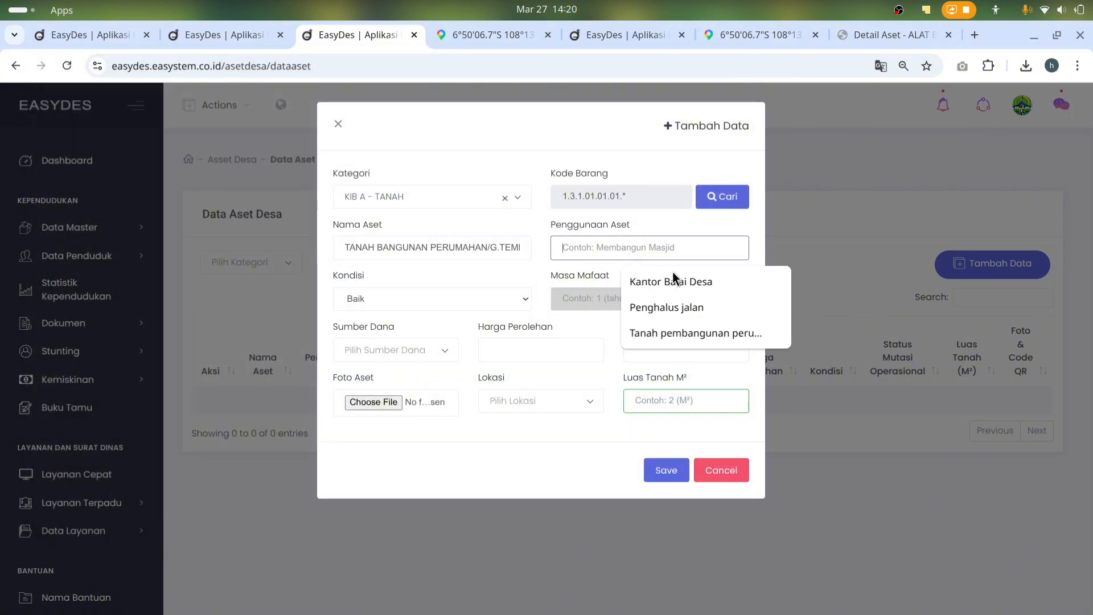
pyautogui.write('t')
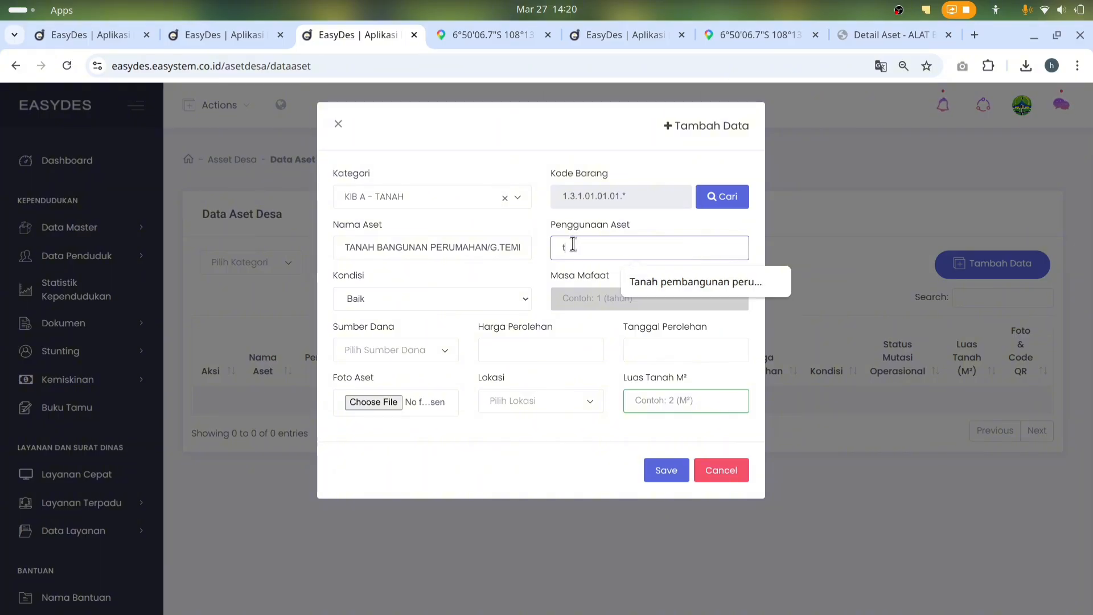
pyautogui.write('anah pembanguna')
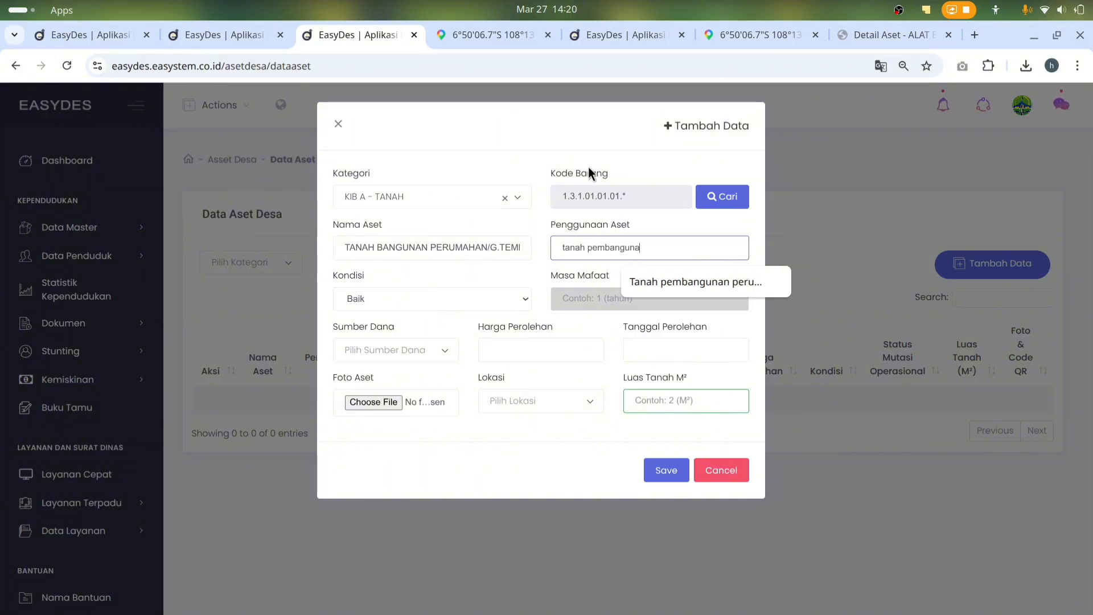
pyautogui.write('n perumahan masyar')
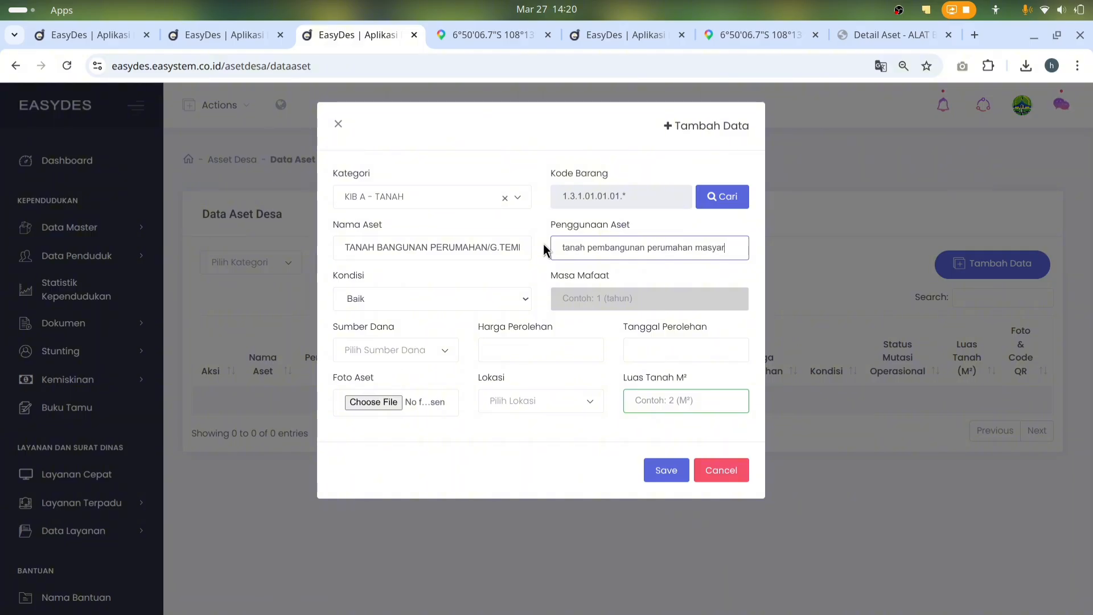
pyautogui.write('akat')
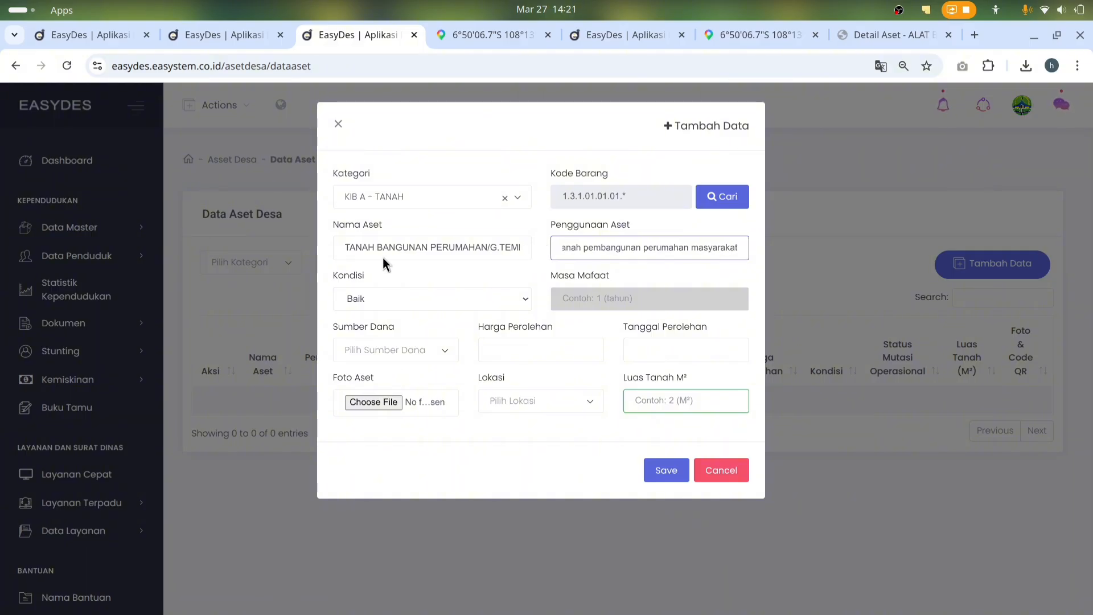
pyautogui.click(374, 275)
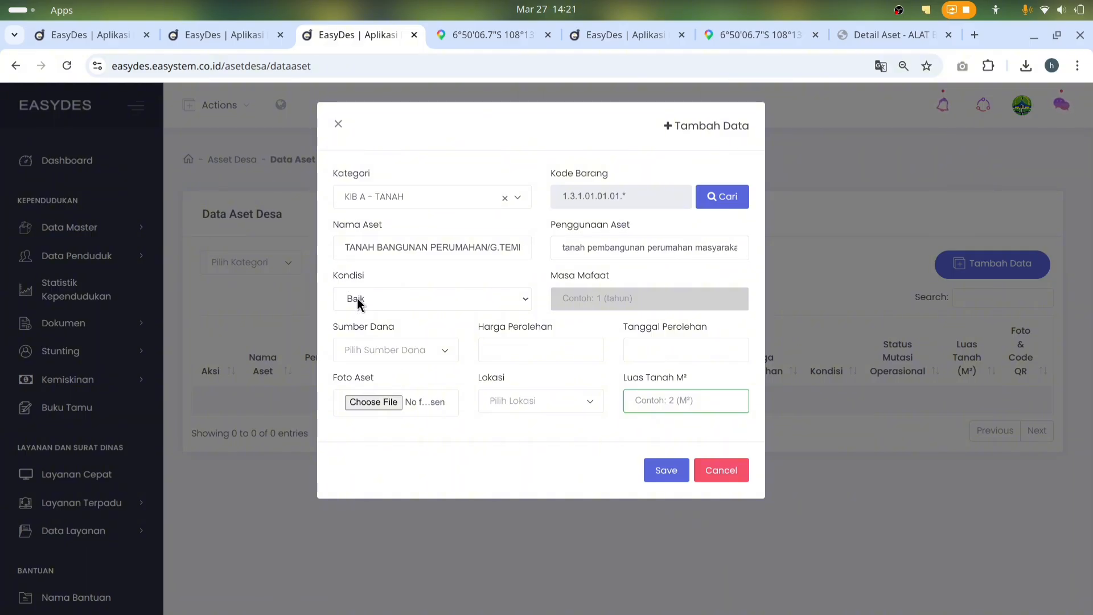
pyautogui.click(361, 298)
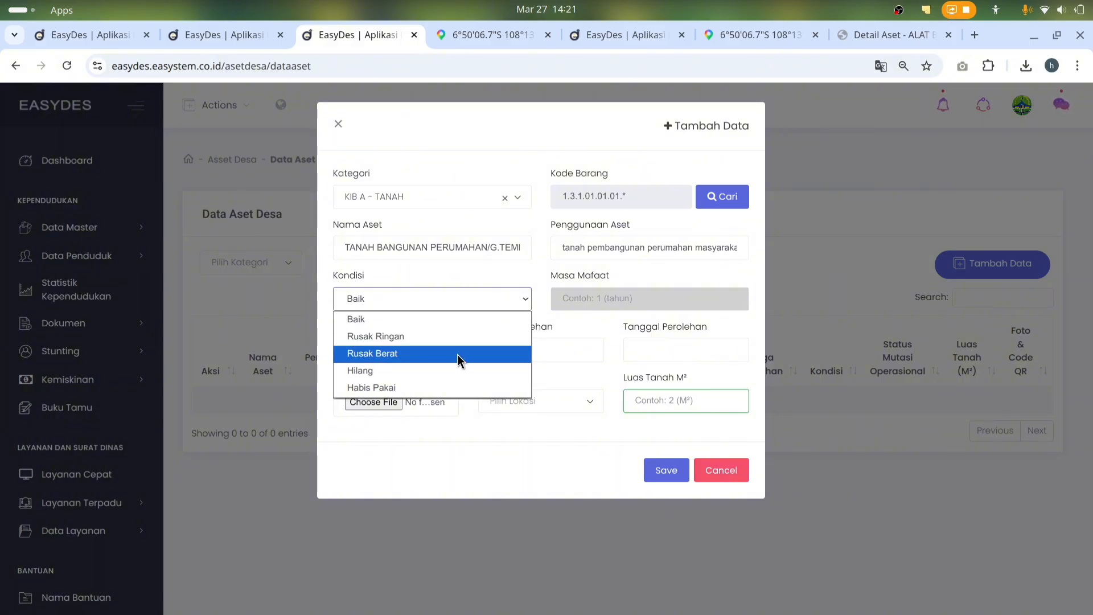
pyautogui.click(465, 291)
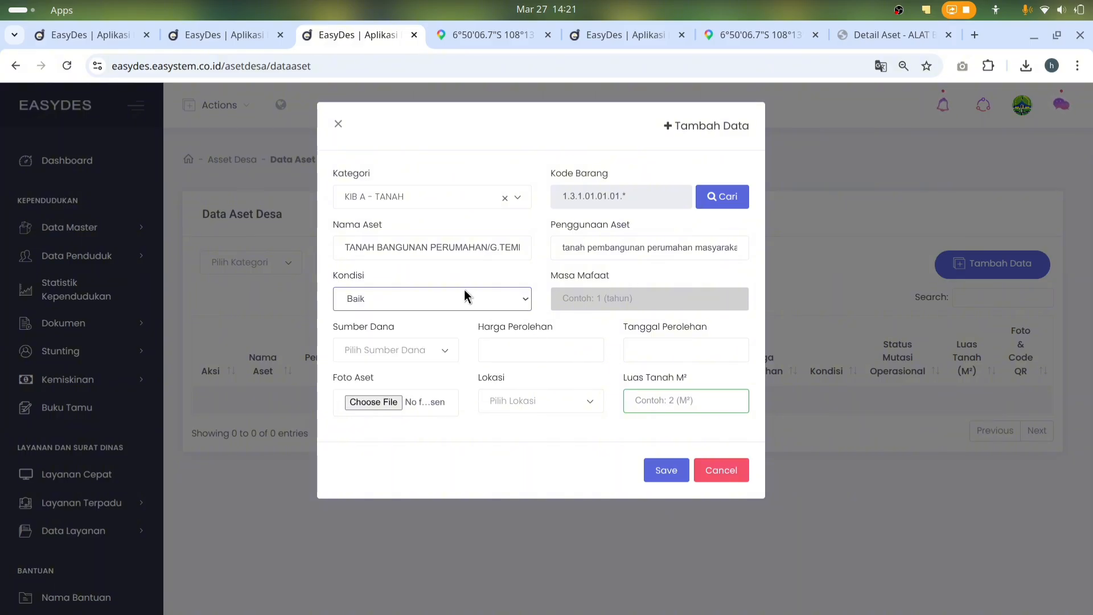
# Set the land asset's funding source to APBDes and its acquisition price to Rp. 500.000.000
pyautogui.click(370, 346)
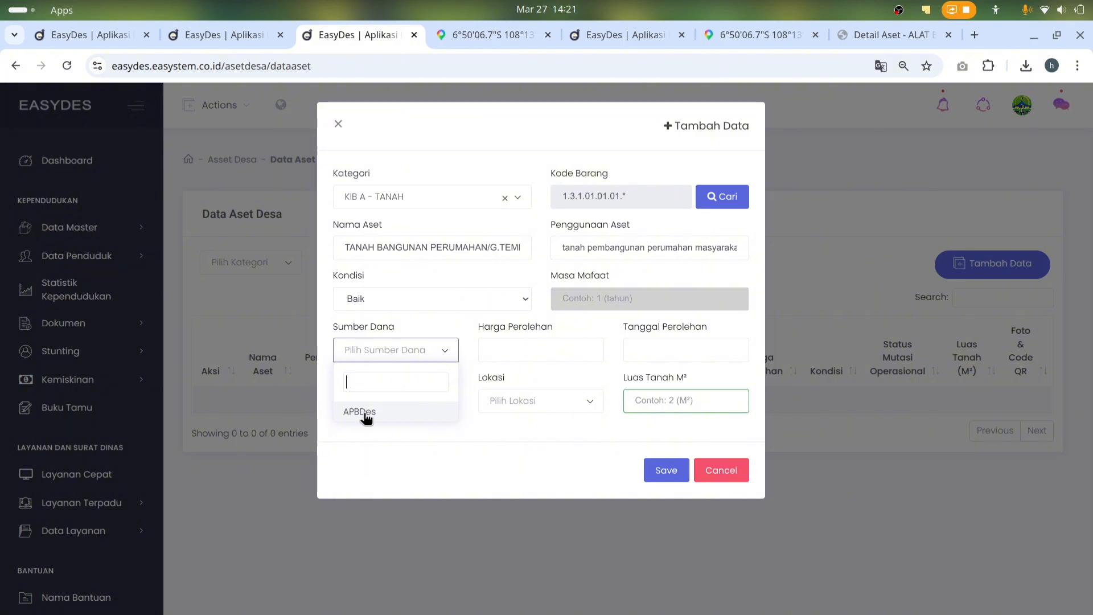
pyautogui.click(364, 412)
pyautogui.click(543, 352)
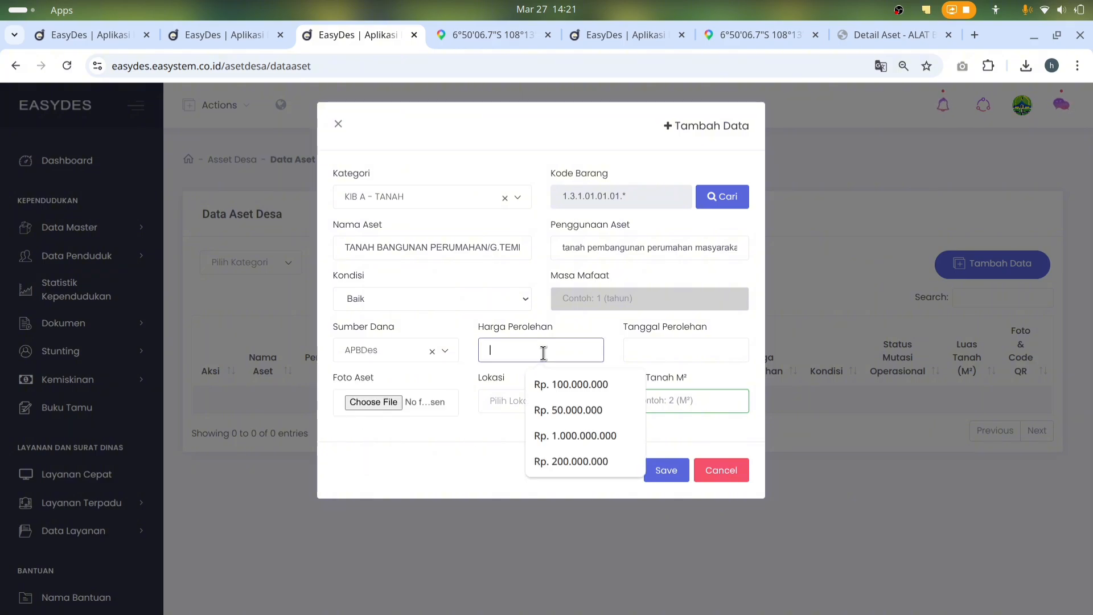
pyautogui.write('500000000')
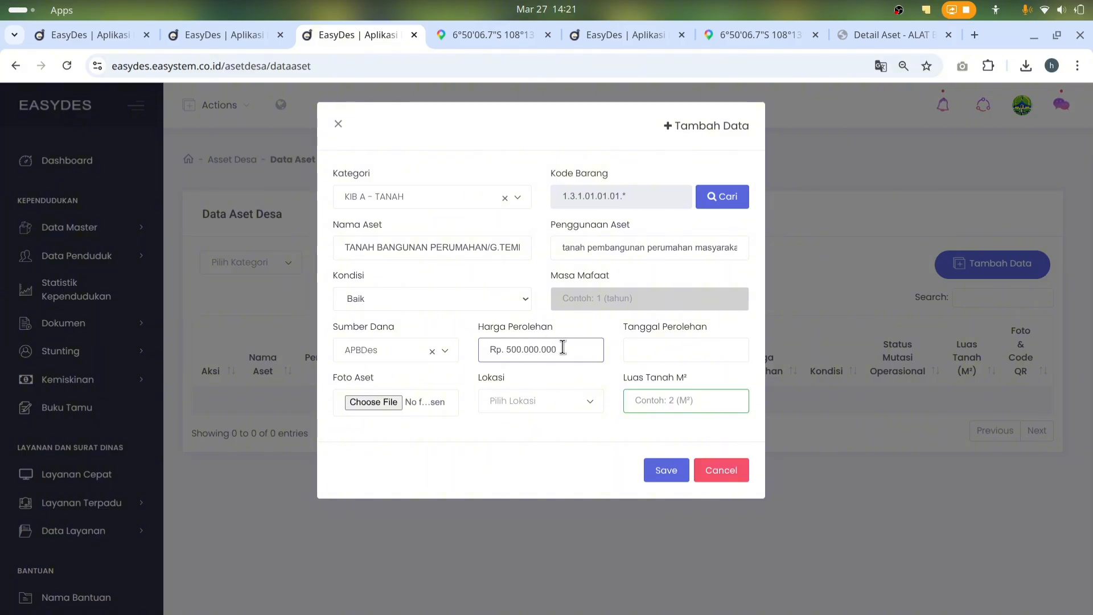
pyautogui.moveTo(488, 346); pyautogui.dragTo(735, 341)
# Set the land asset's acquisition date to 09-06-2015
pyautogui.click(694, 352)
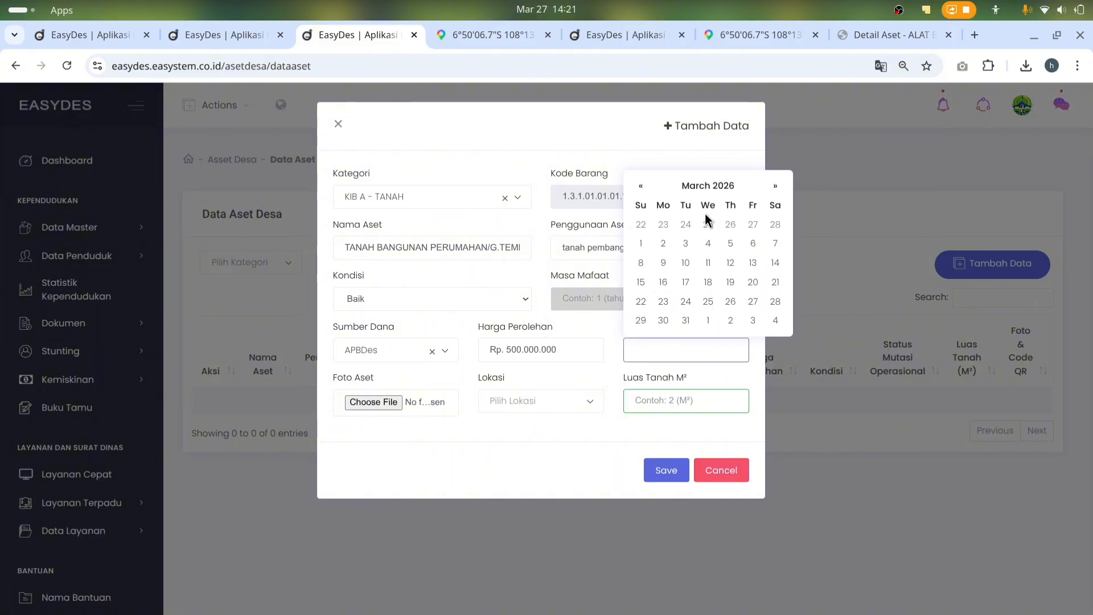
pyautogui.click(705, 184)
pyautogui.click(702, 206)
pyautogui.click(702, 206)
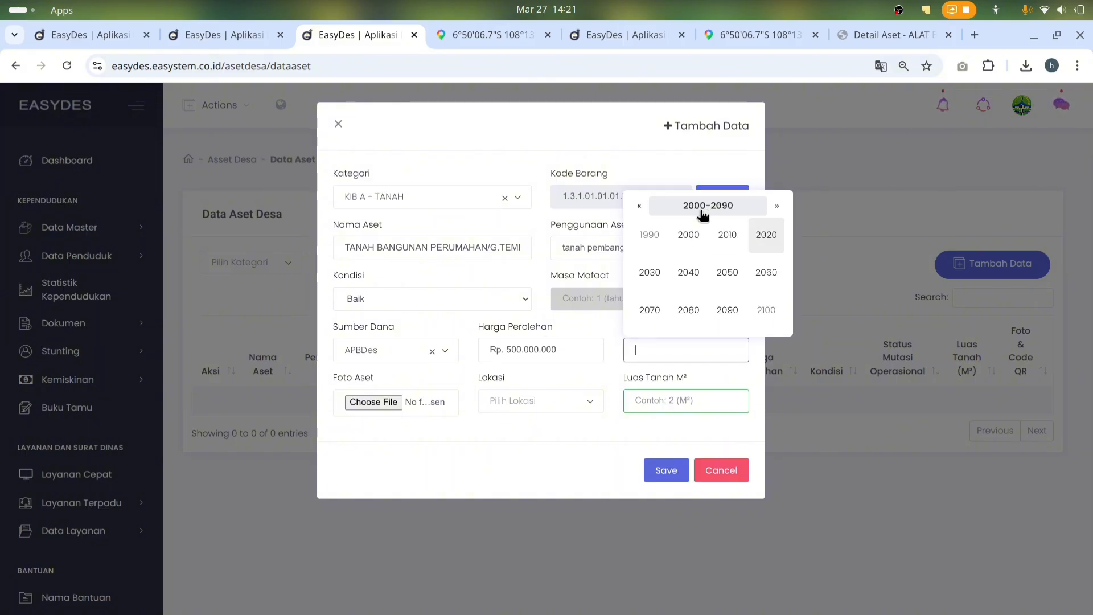
pyautogui.click(727, 237)
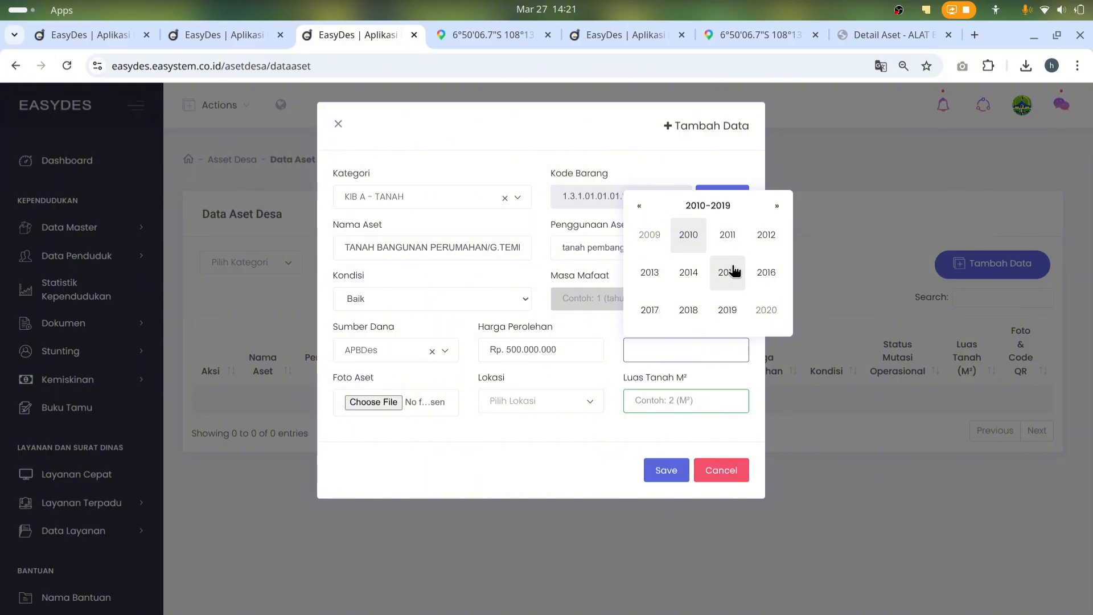
pyautogui.click(727, 272)
pyautogui.click(690, 277)
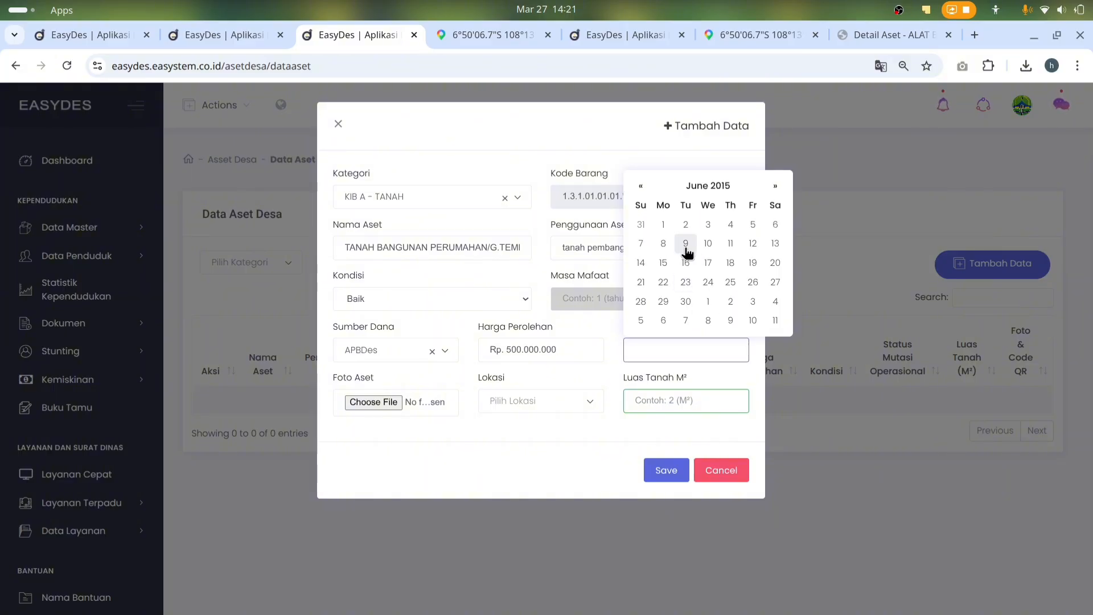
pyautogui.click(687, 247)
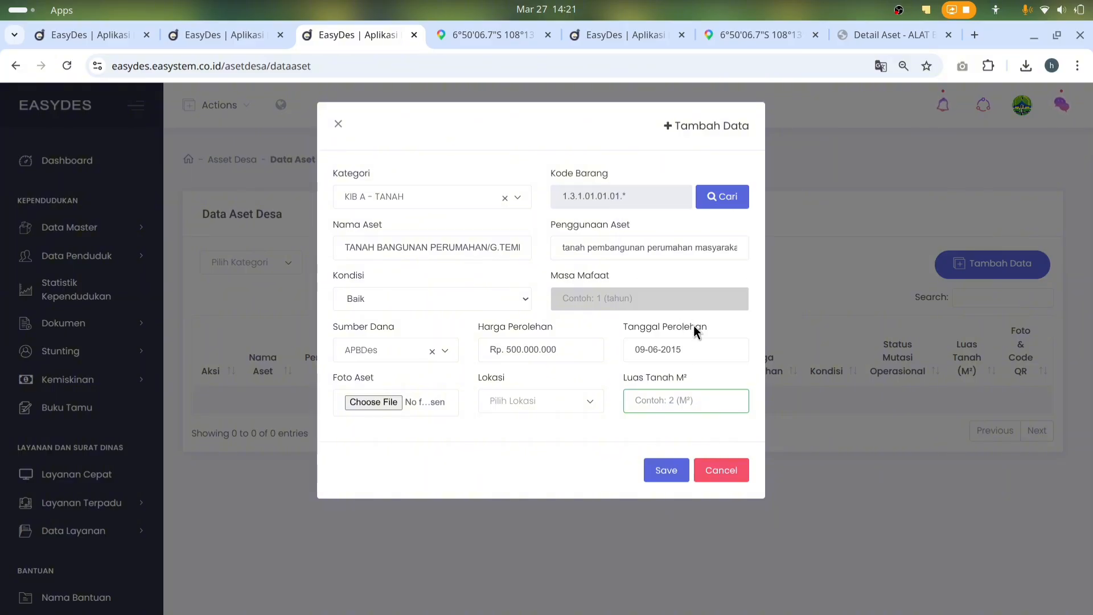
# Attach 8.JPG from the Downloads folder as the land asset's photo
pyautogui.click(373, 402)
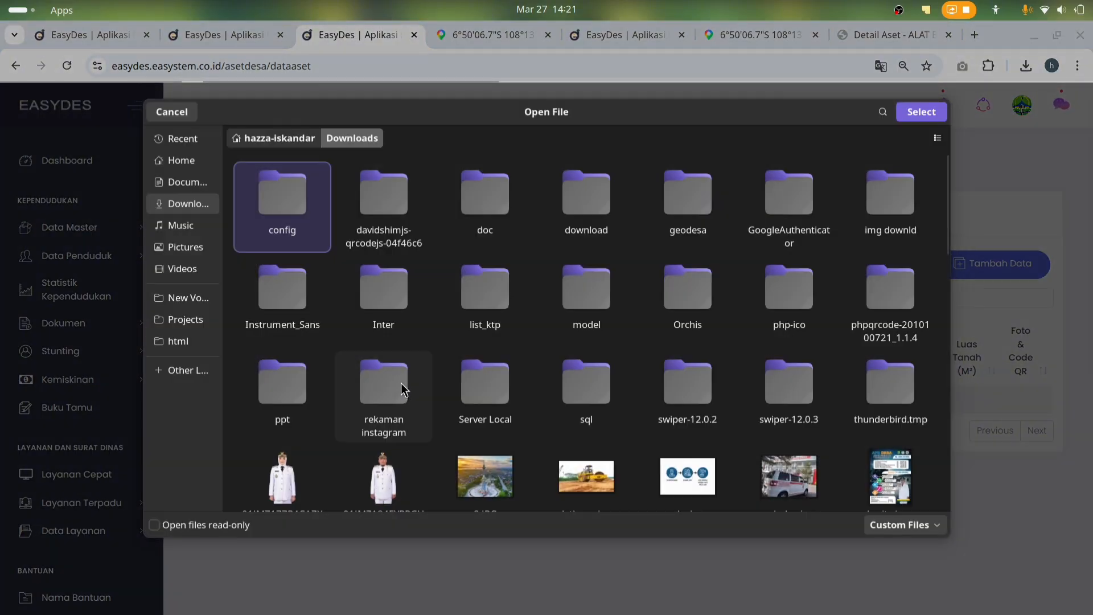
pyautogui.scroll(-2, 362, 401)
pyautogui.click(473, 422)
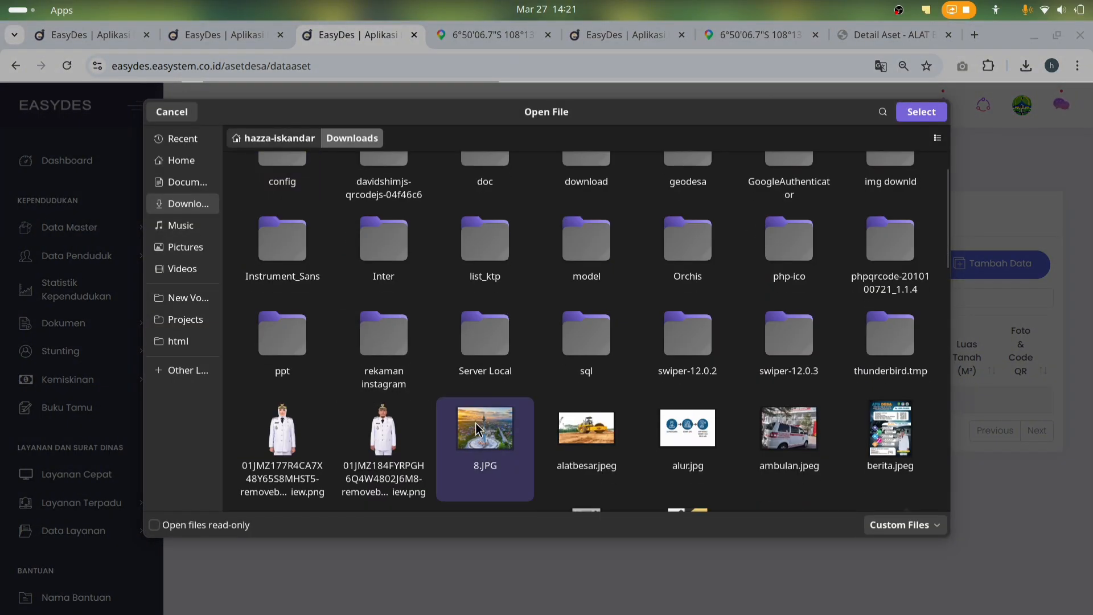
pyautogui.doubleClick(476, 423)
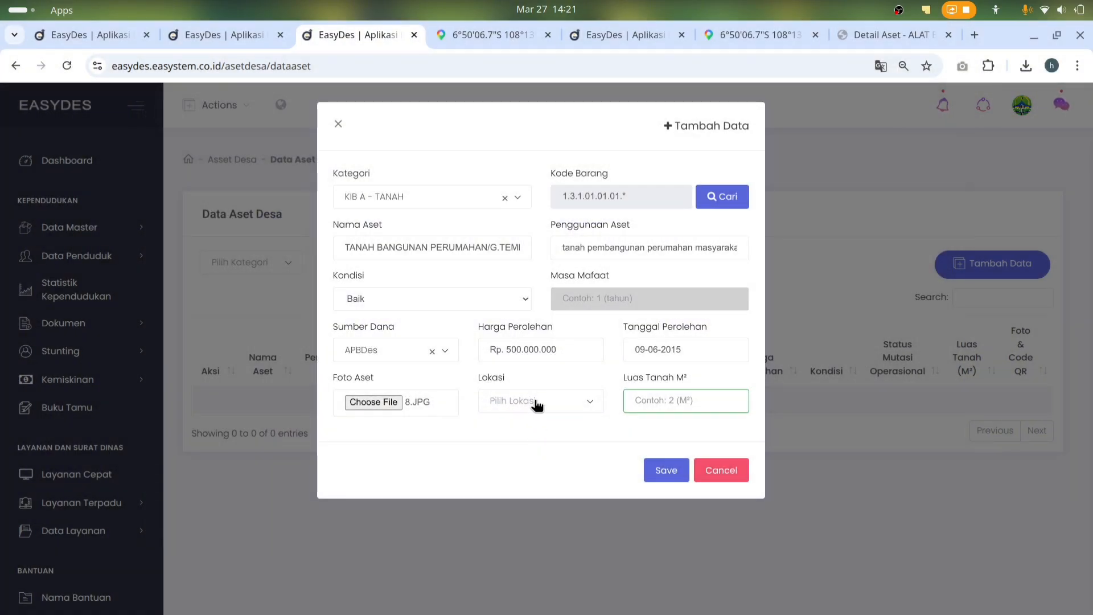
# Set the location to Cigasong and the land area to 3000 m², and save the land asset
pyautogui.click(531, 402)
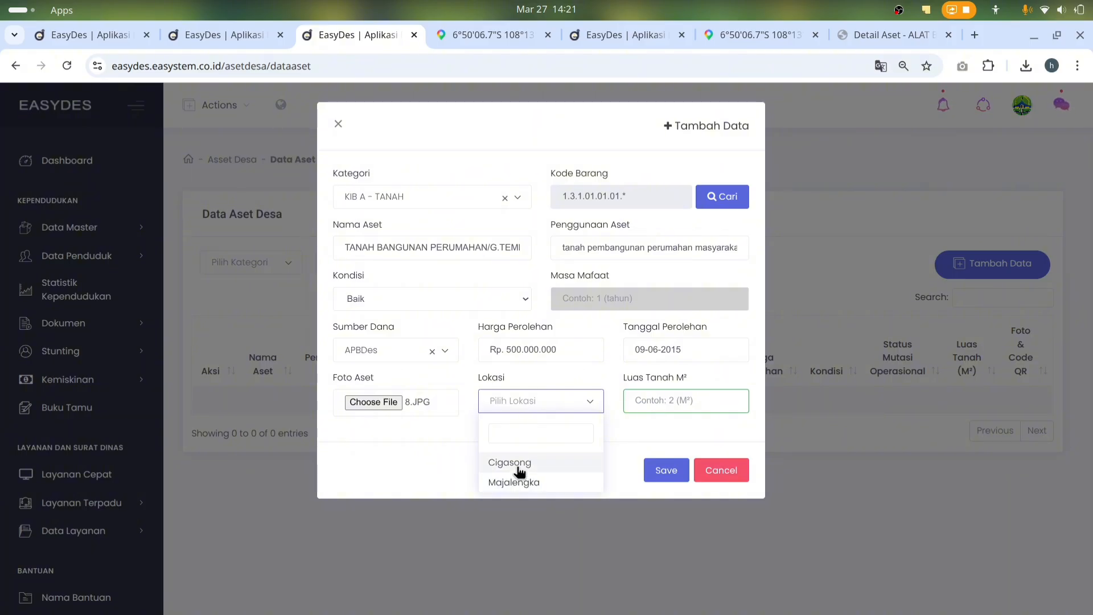
pyautogui.click(519, 470)
pyautogui.click(678, 402)
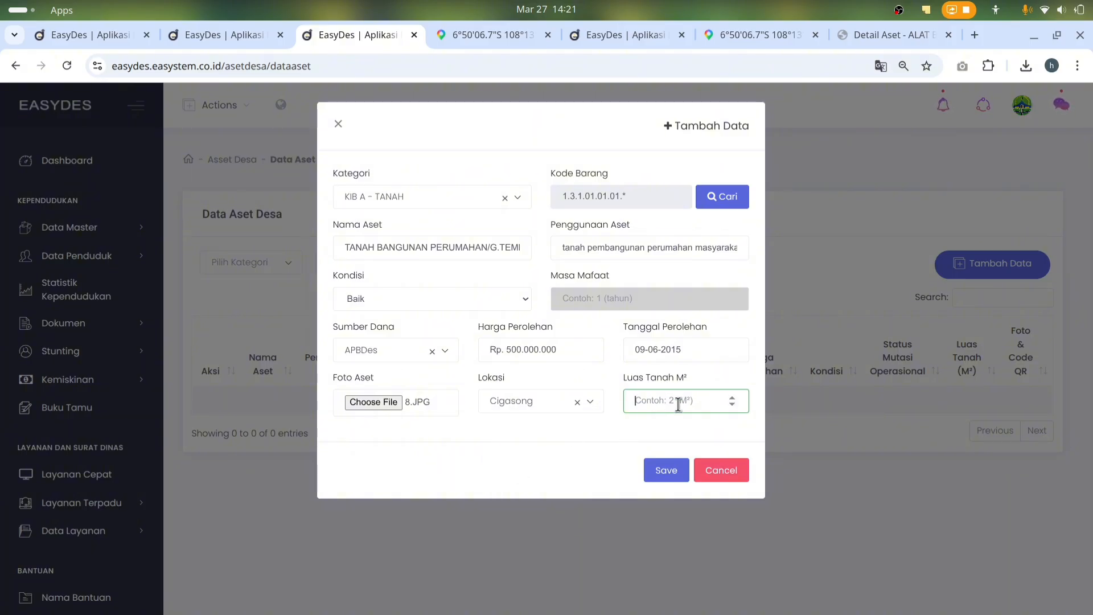
pyautogui.write('3000')
pyautogui.click(663, 478)
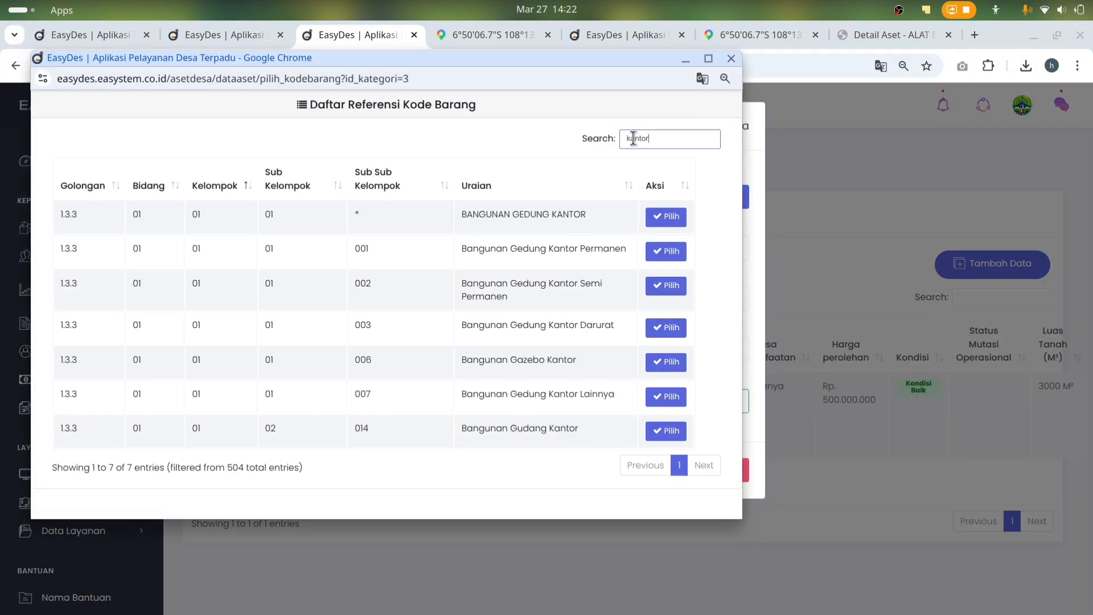
# Choose the item code for BANGUNAN GEDUNG KANTOR and enter the usage "kantor desa" with a useful life of 10 years
pyautogui.click(666, 217)
pyautogui.click(643, 246)
pyautogui.write('kantor desa')
pyautogui.click(644, 298)
pyautogui.write('10')
# Complete the office building with source APBDes, price Rp. 100.000.000, date 20-08-2015, location Cigasong and area 155 m², and save it
pyautogui.click(403, 351)
pyautogui.click(364, 410)
pyautogui.click(541, 350)
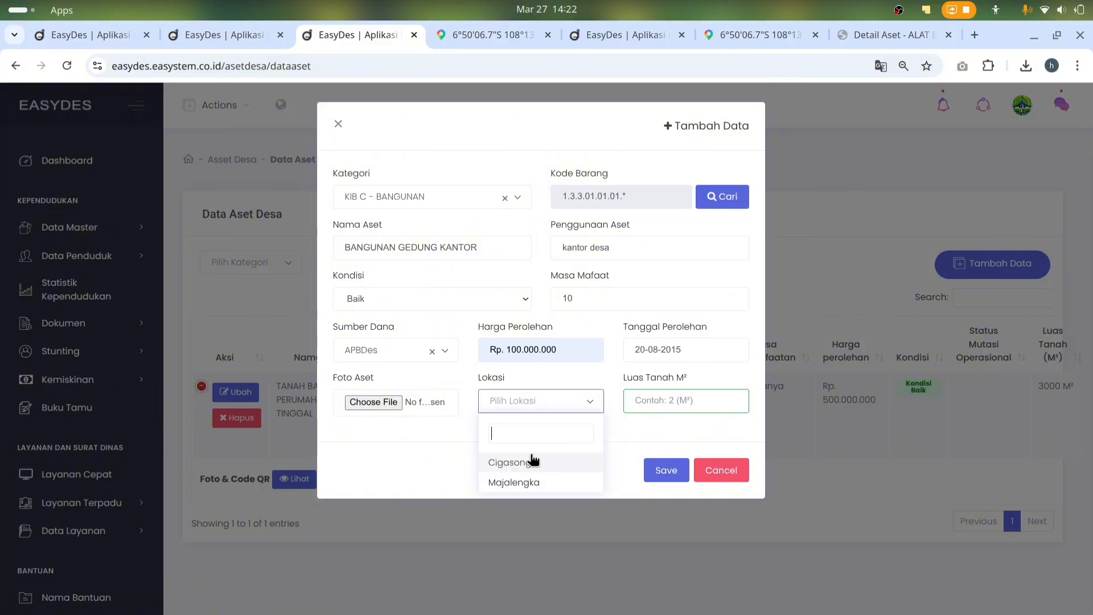
pyautogui.click(534, 462)
pyautogui.click(666, 470)
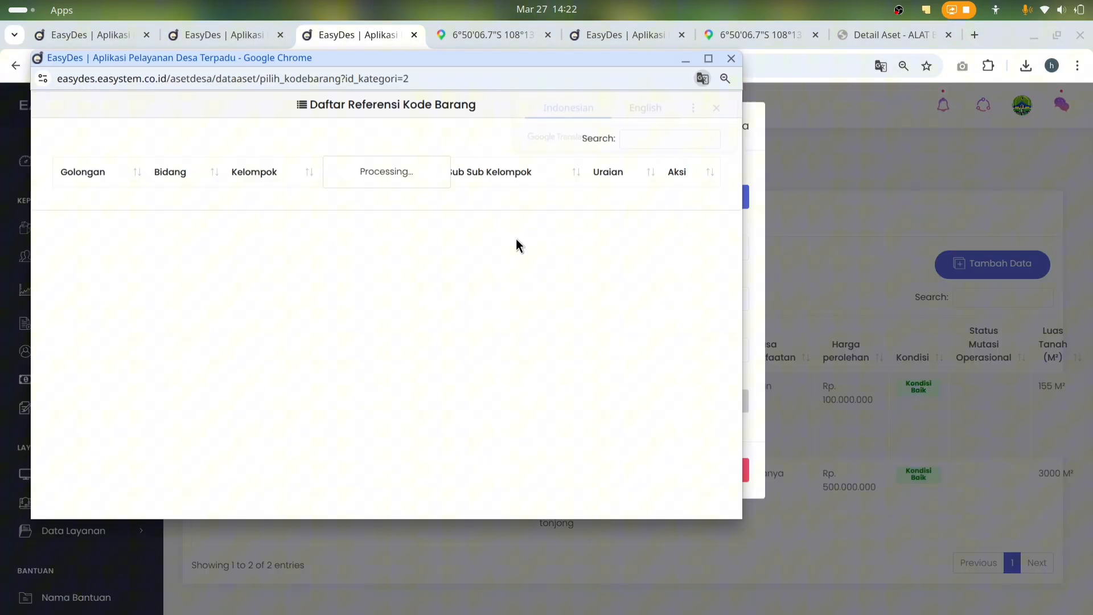
# For the ALAT BESAR asset, enter the usage "ALAT aspal jalan" and a useful life of 10 years
pyautogui.click(618, 250)
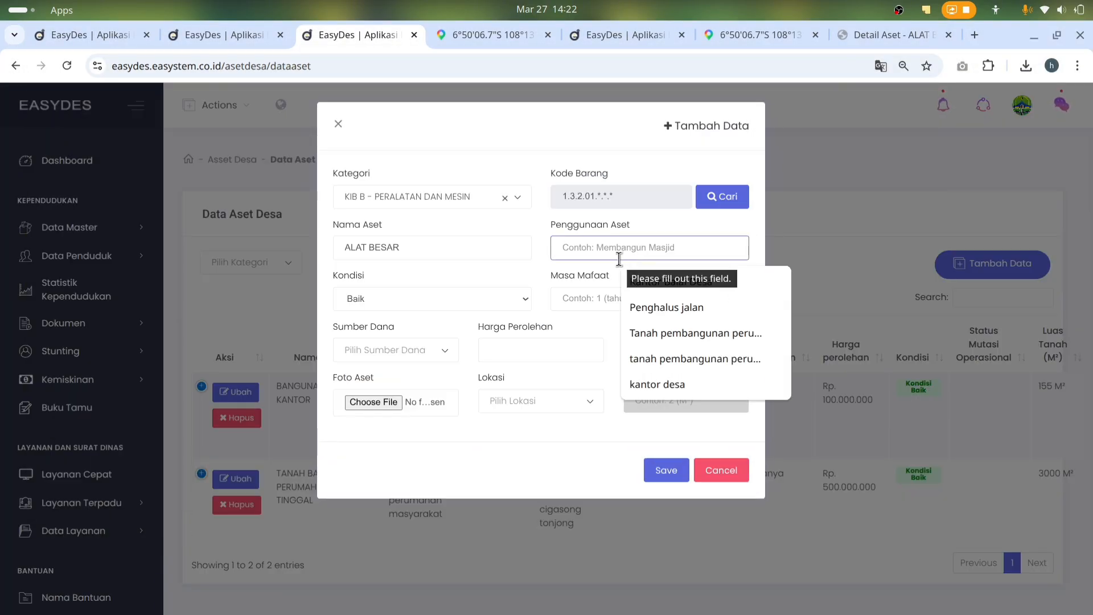
pyautogui.write('ALAT aspal jalan')
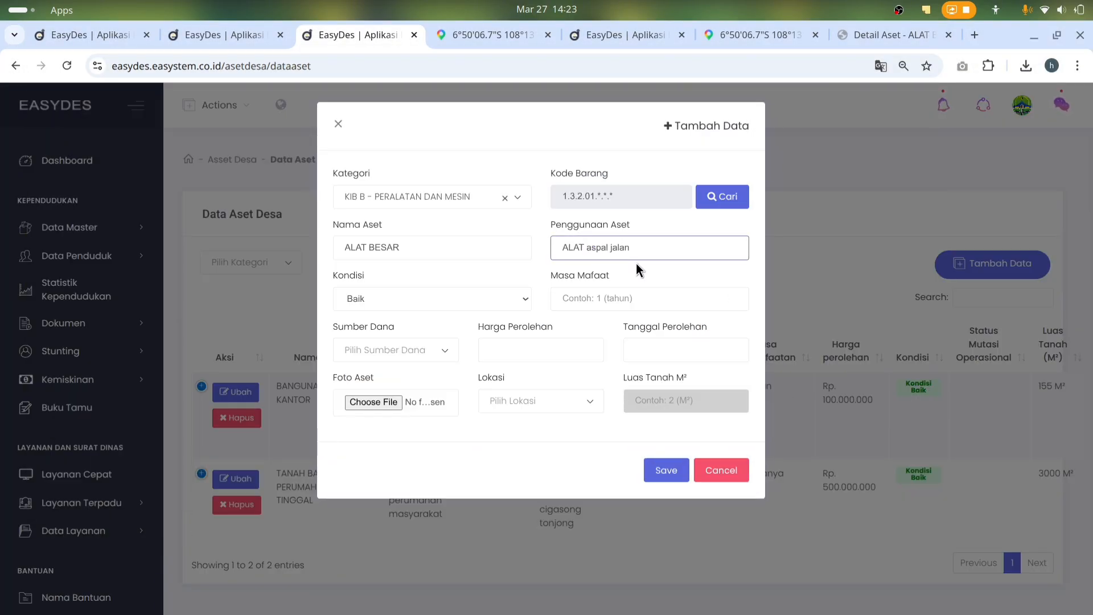
pyautogui.click(607, 298)
pyautogui.write('10')
# Complete ALAT BESAR with source APBDes, price Rp. 50.000.000, date 29-11-2018, photo alatbesar.jpeg and location Cigasong, and save it
pyautogui.click(396, 350)
pyautogui.click(365, 411)
pyautogui.click(540, 350)
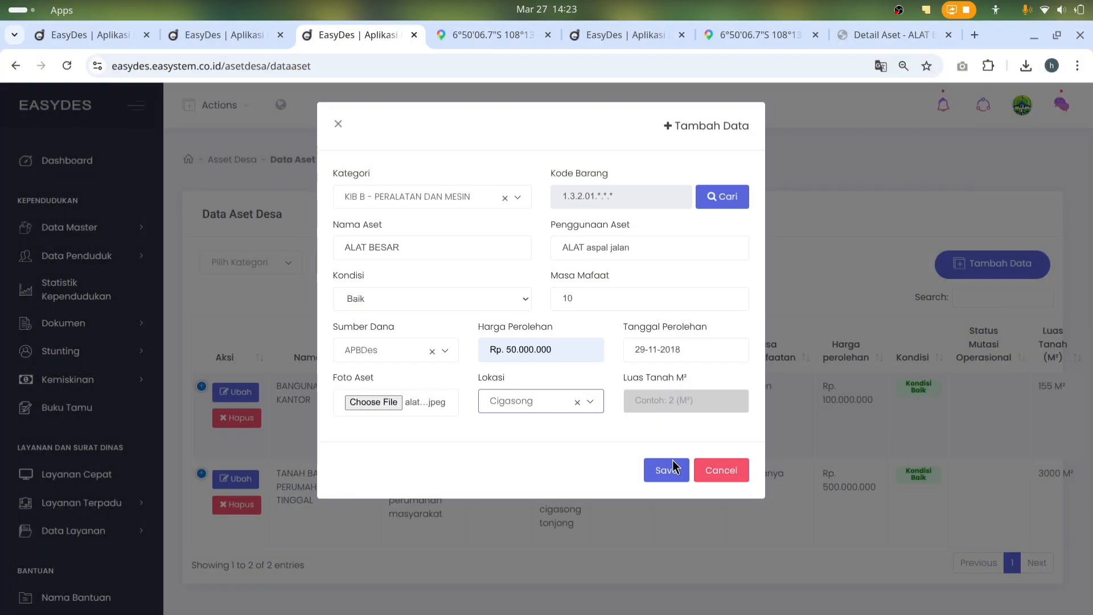
pyautogui.click(666, 470)
# Choose the Mobil Ambulance item code and enter usage "ambulan desa", condition Rusak Ringan and a useful life of 14 years
pyautogui.click(723, 196)
pyautogui.click(629, 248)
pyautogui.write('ambulan desa')
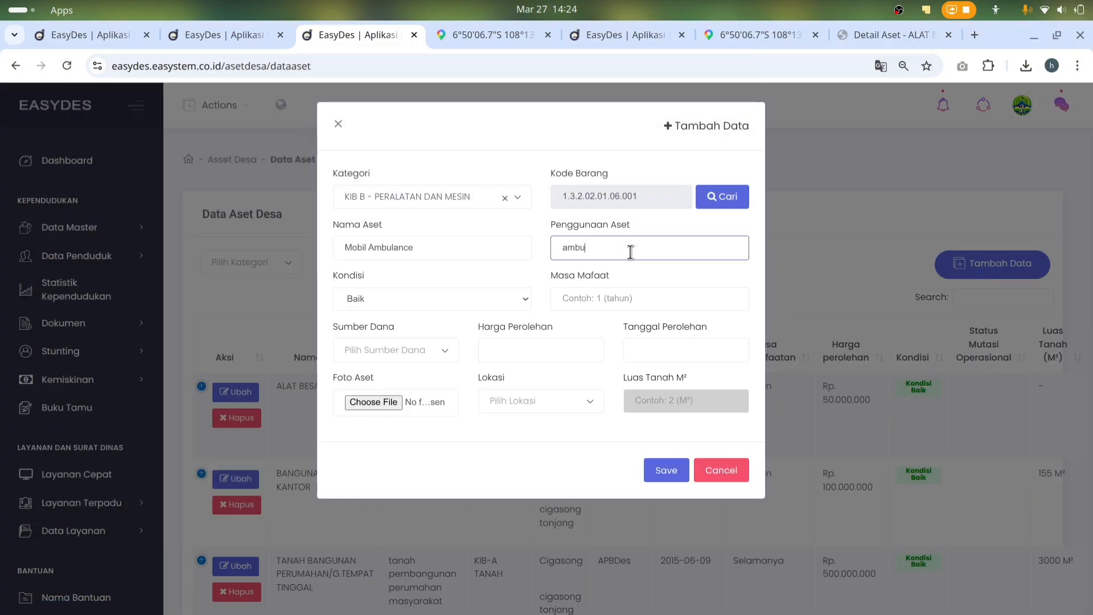
pyautogui.click(479, 298)
pyautogui.click(376, 335)
pyautogui.click(626, 298)
pyautogui.write('14')
# Set the ambulance's funding source to APBDes and its acquisition price to Rp. 100.000.000
pyautogui.click(411, 350)
pyautogui.click(392, 414)
pyautogui.click(541, 349)
pyautogui.write('100000000')
# Complete the ambulance asset with acquisition date 05-03-2020, the ambulance photo and location Cigasong, and save it
pyautogui.click(686, 350)
pyautogui.click(727, 235)
pyautogui.click(383, 400)
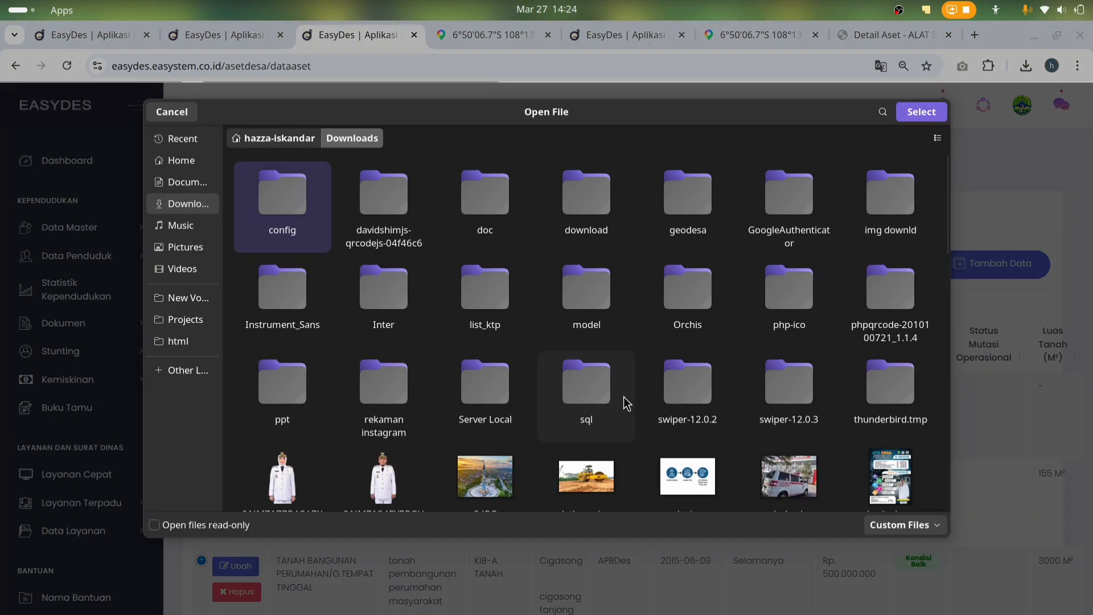
pyautogui.click(661, 471)
# Show the photo and QR code of the Mobil Ambulance asset and capture a screenshot of the QR code area
pyautogui.scroll(-2, 448, 411)
pyautogui.scroll(-2, 446, 405)
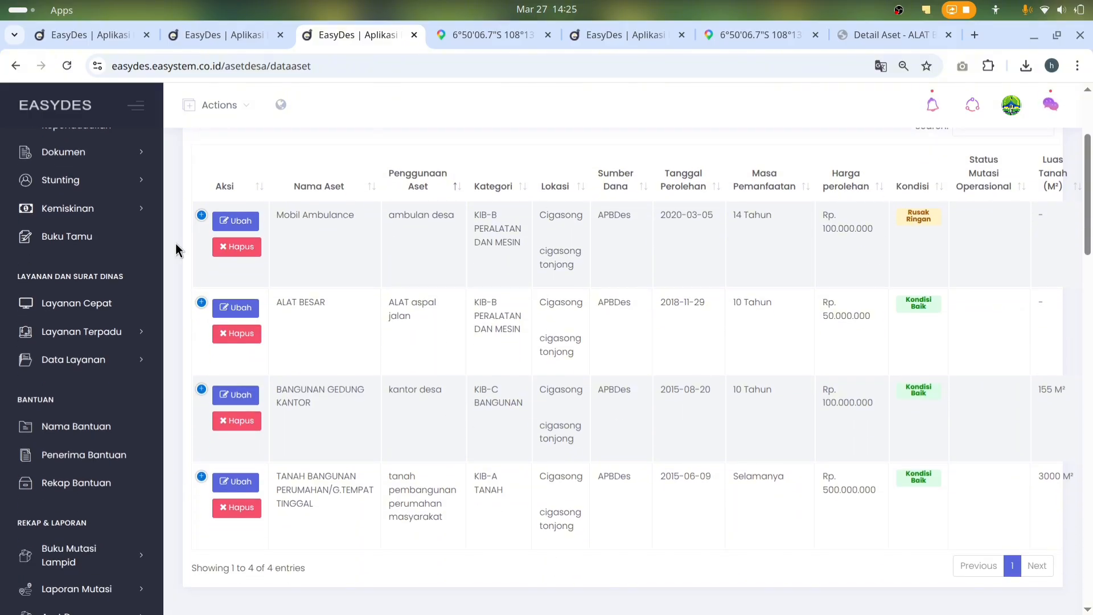
pyautogui.click(201, 216)
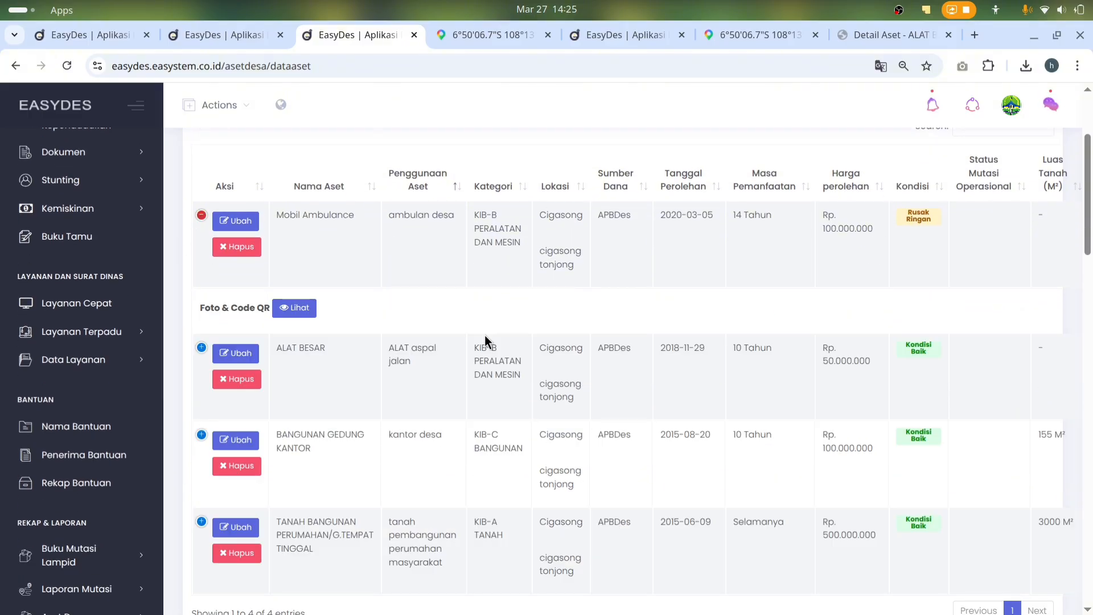
pyautogui.scroll(2, 299, 367)
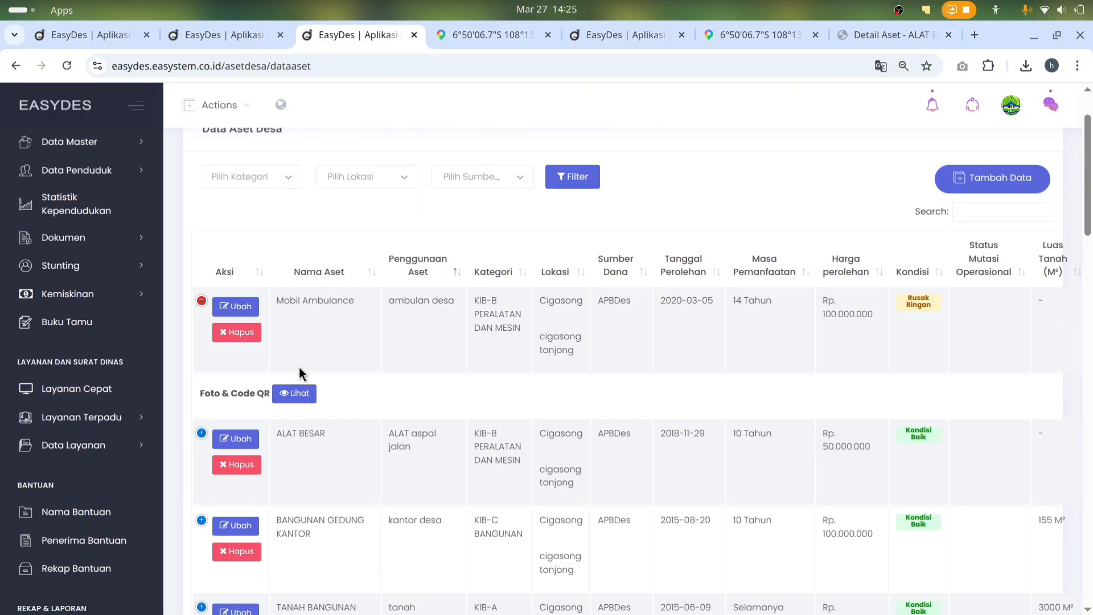
pyautogui.click(314, 398)
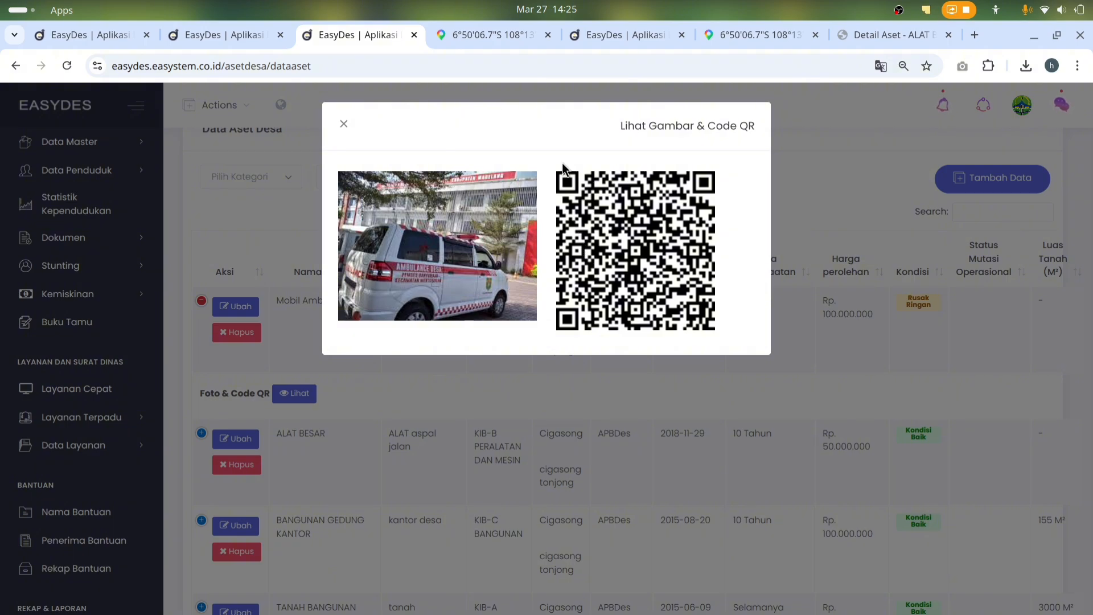
pyautogui.press('Print')
pyautogui.moveTo(703, 242); pyautogui.dragTo(696, 228)
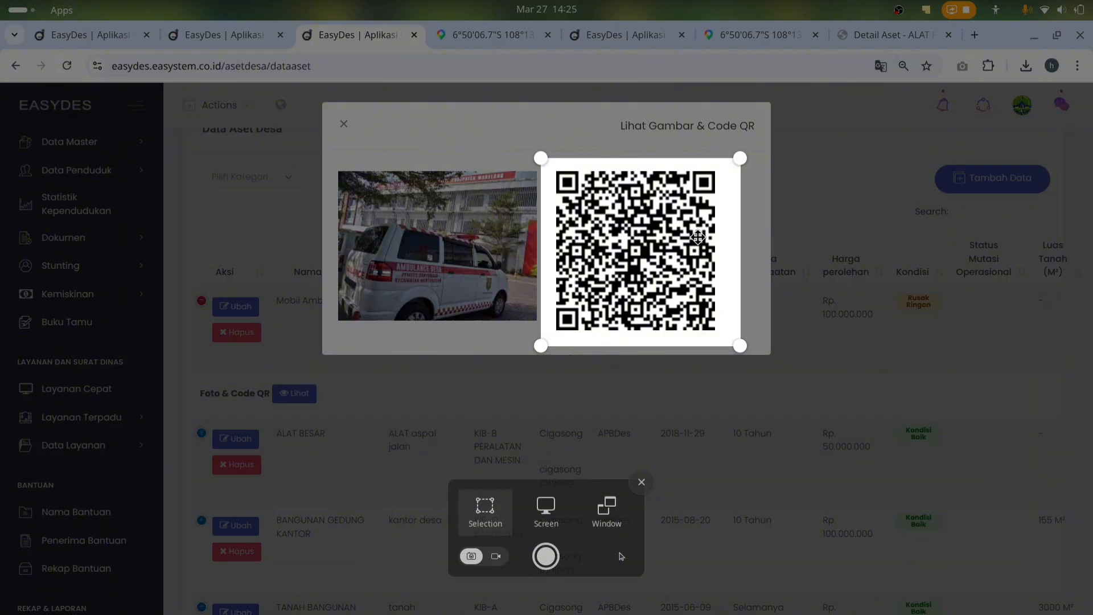
pyautogui.click(545, 556)
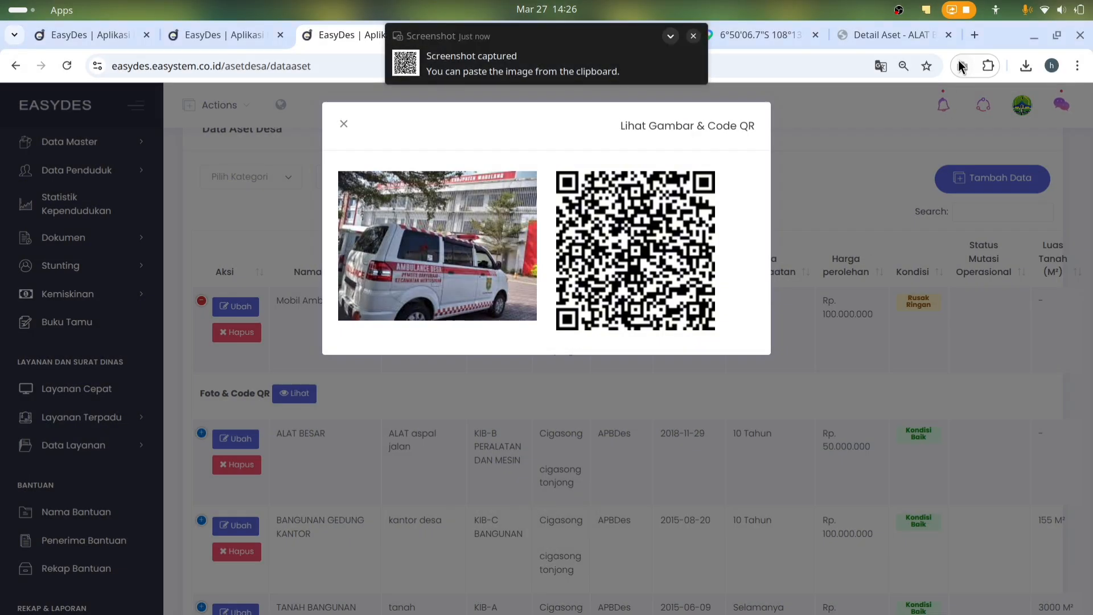
# Search with Google Lens using the captured QR screenshot in a new browser tab, and review the ambulance detail page it links to
pyautogui.click(975, 35)
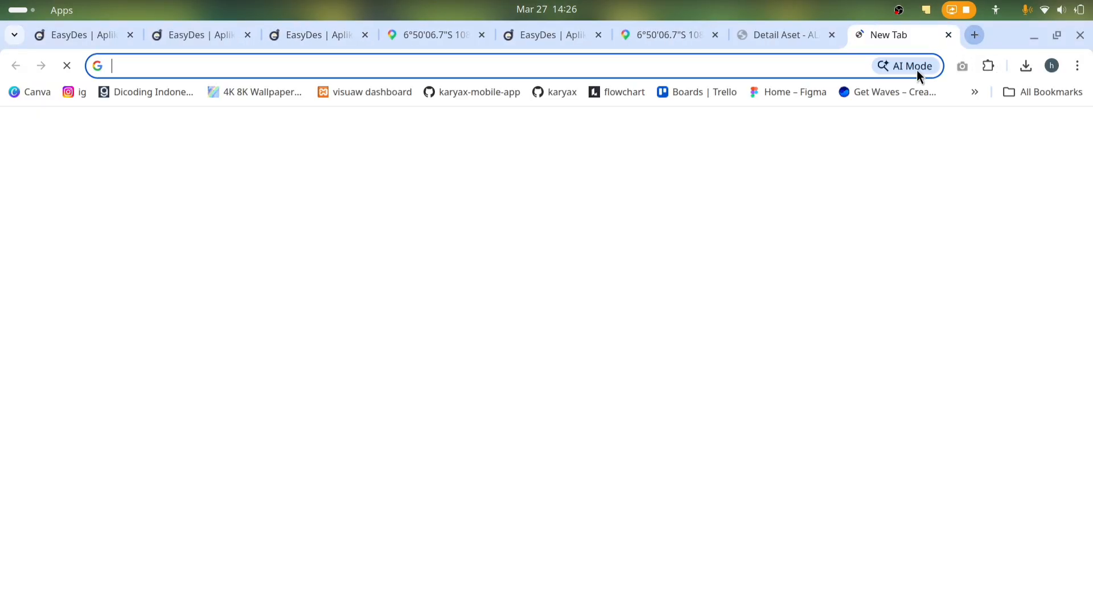
pyautogui.click(709, 310)
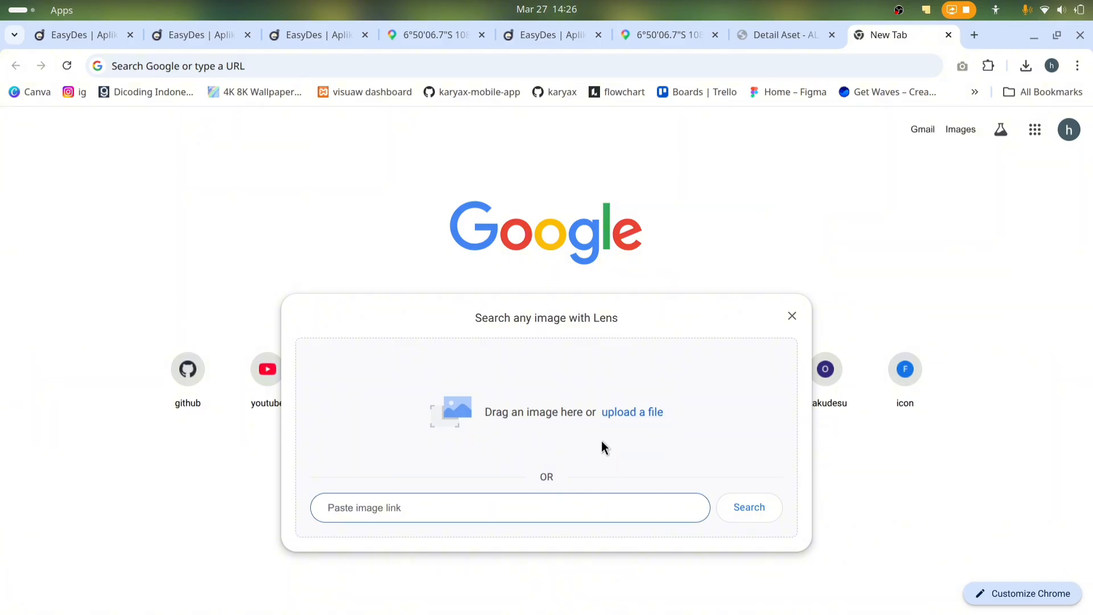
pyautogui.click(626, 411)
pyautogui.click(185, 182)
pyautogui.click(185, 247)
pyautogui.doubleClick(489, 196)
pyautogui.scroll(-5, 886, 334)
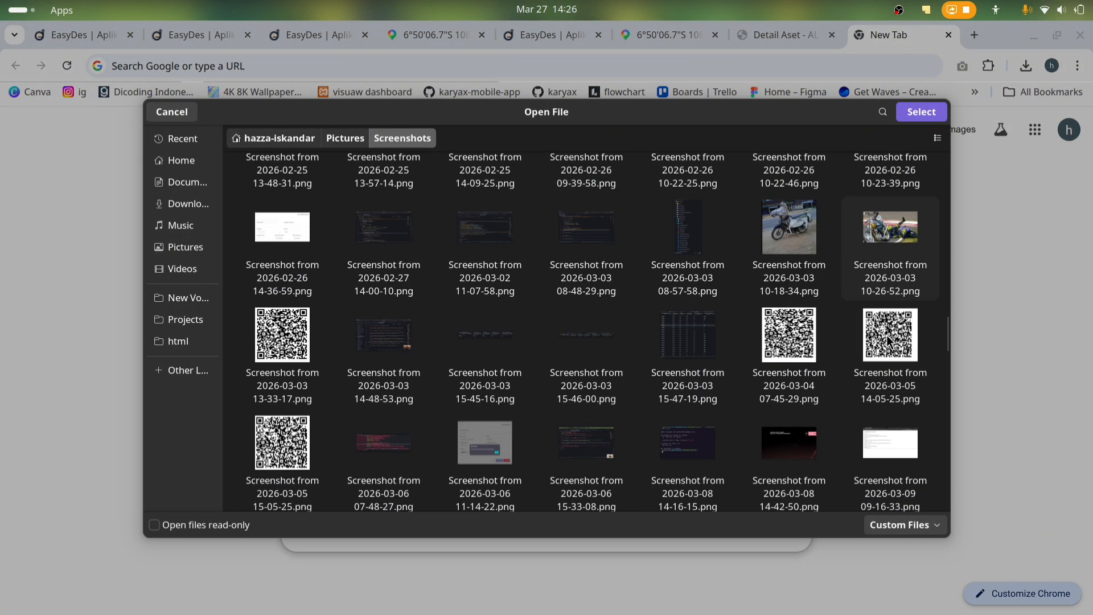
pyautogui.doubleClick(886, 334)
pyautogui.click(239, 464)
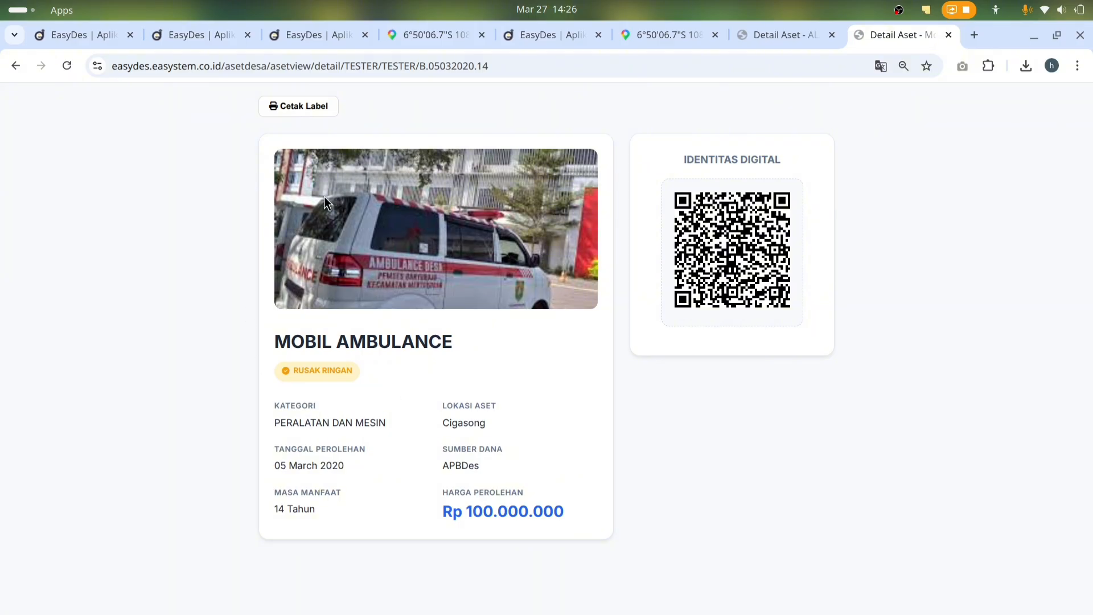
pyautogui.moveTo(569, 515); pyautogui.dragTo(292, 404)
pyautogui.click(586, 446)
# Return to Data Aset, close the ambulance's QR preview and open the village asset depreciation page (Penyusutan Aset)
pyautogui.click(327, 37)
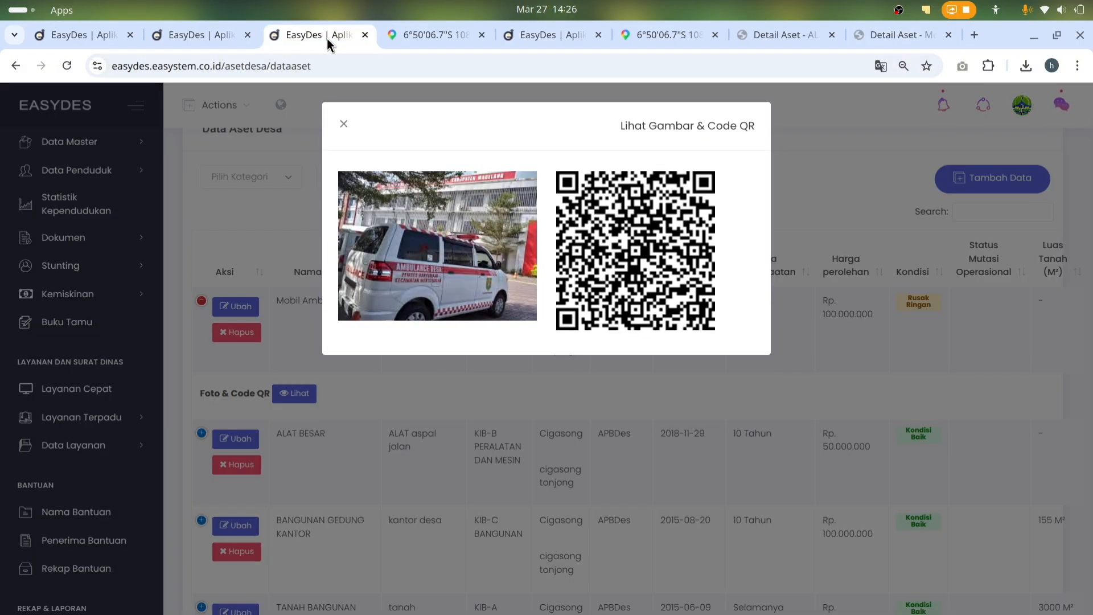
pyautogui.click(343, 124)
pyautogui.scroll(-7, 533, 459)
pyautogui.scroll(4, 532, 458)
pyautogui.scroll(2, 533, 458)
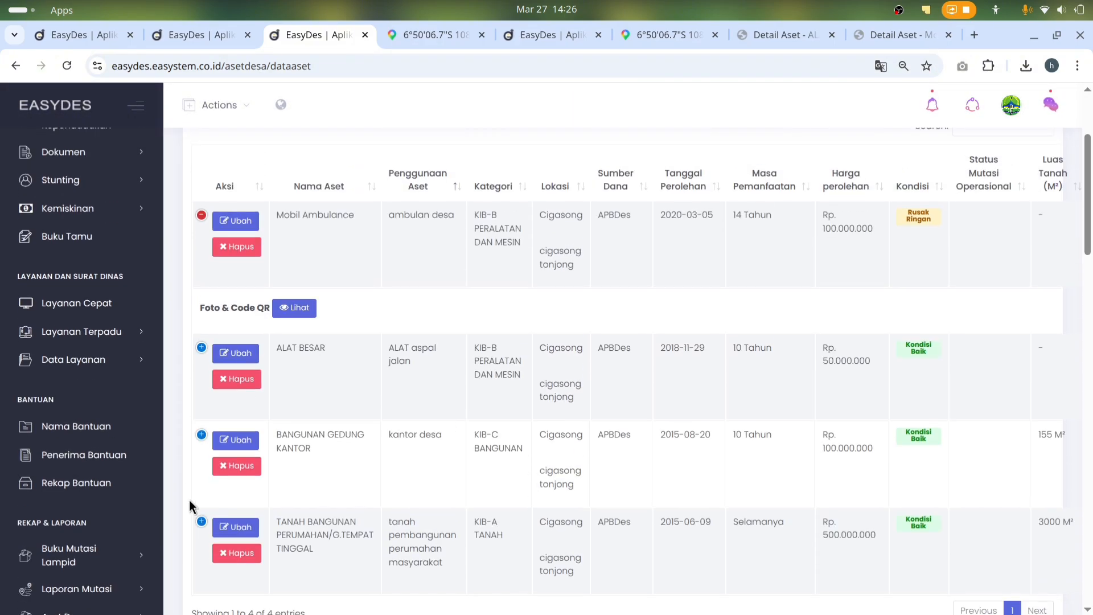
pyautogui.scroll(-3, 95, 393)
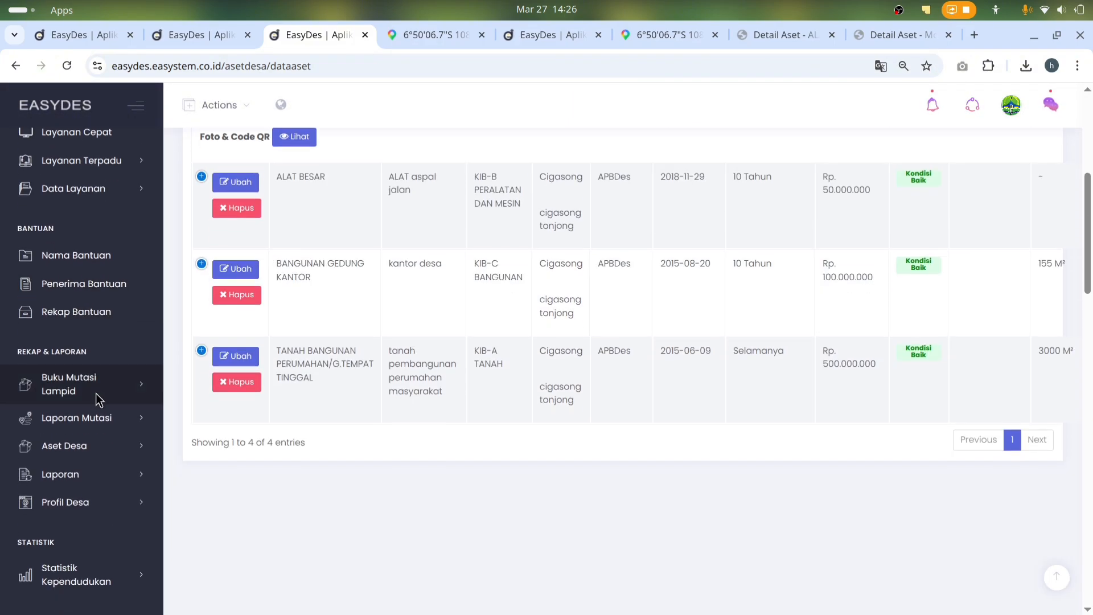
pyautogui.click(101, 445)
pyautogui.scroll(-3, 103, 446)
pyautogui.click(91, 465)
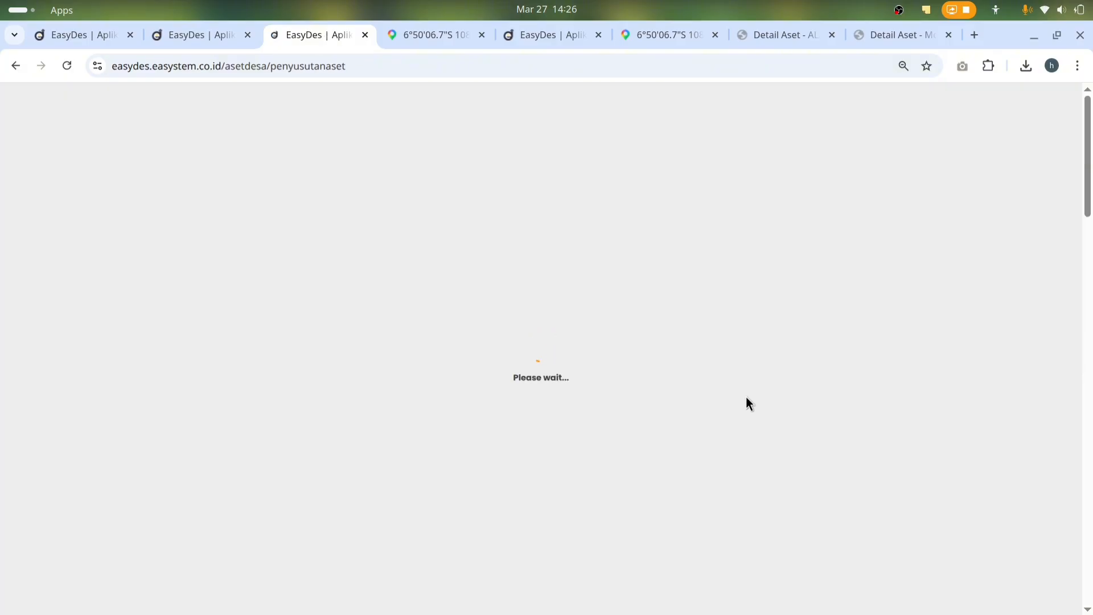
# Look through the asset depreciation list and read the note about how often the calculation is made
pyautogui.scroll(-3, 738, 393)
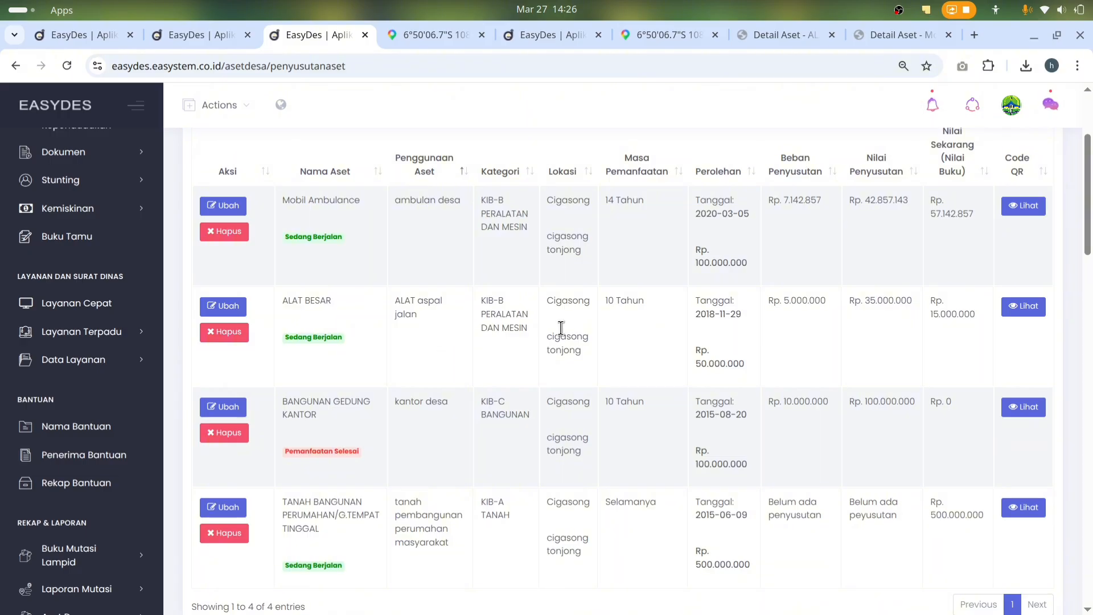
pyautogui.scroll(1, 742, 357)
pyautogui.scroll(-1, 739, 358)
pyautogui.scroll(2, 740, 359)
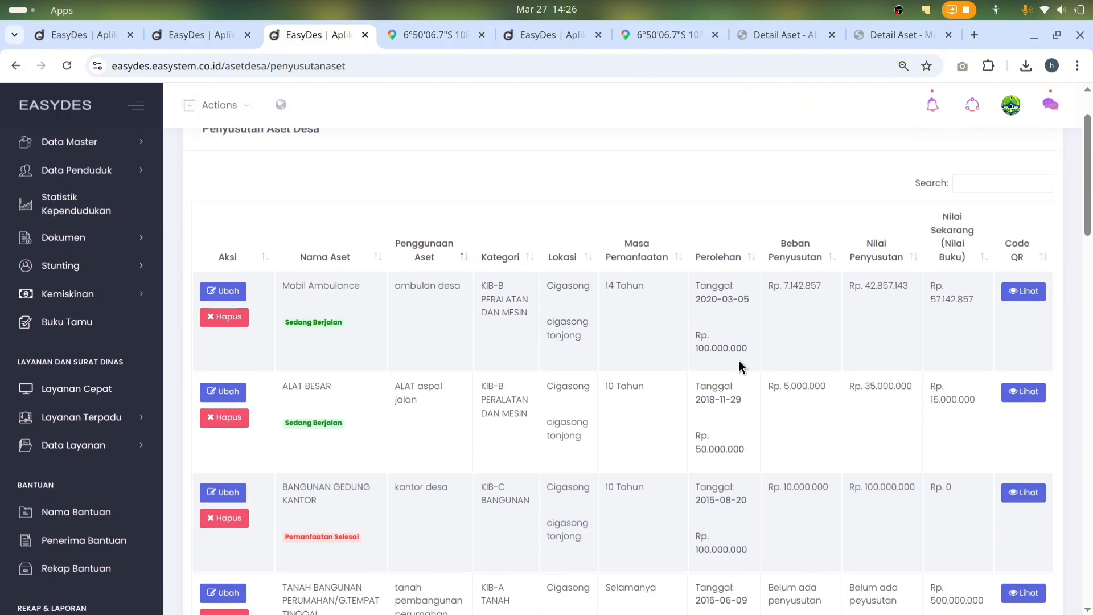
pyautogui.scroll(-3, 739, 360)
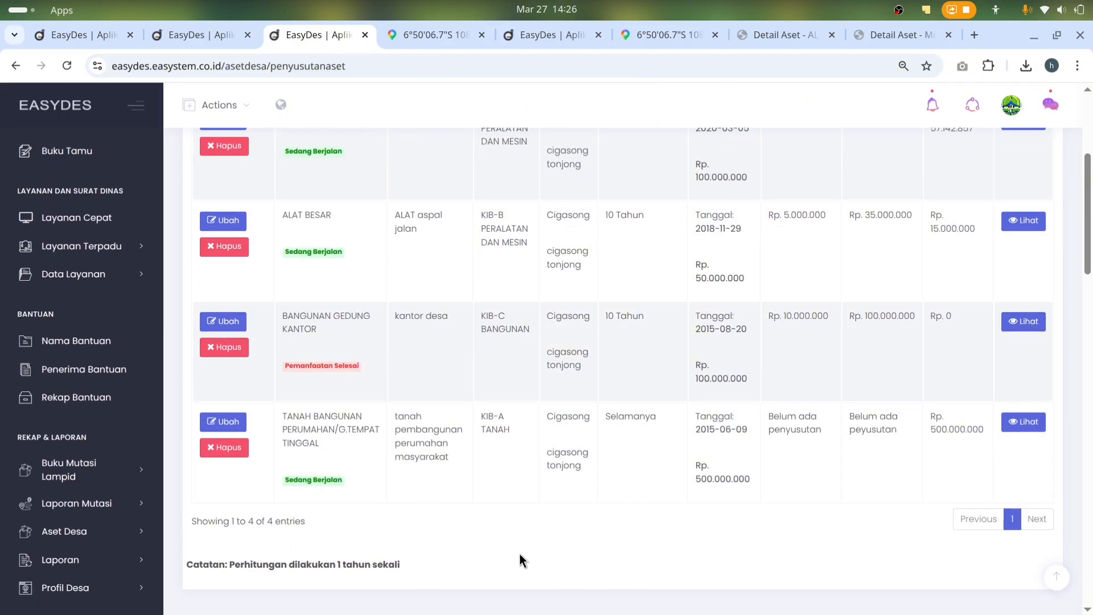
pyautogui.moveTo(404, 565); pyautogui.dragTo(335, 563)
pyautogui.scroll(2, 556, 536)
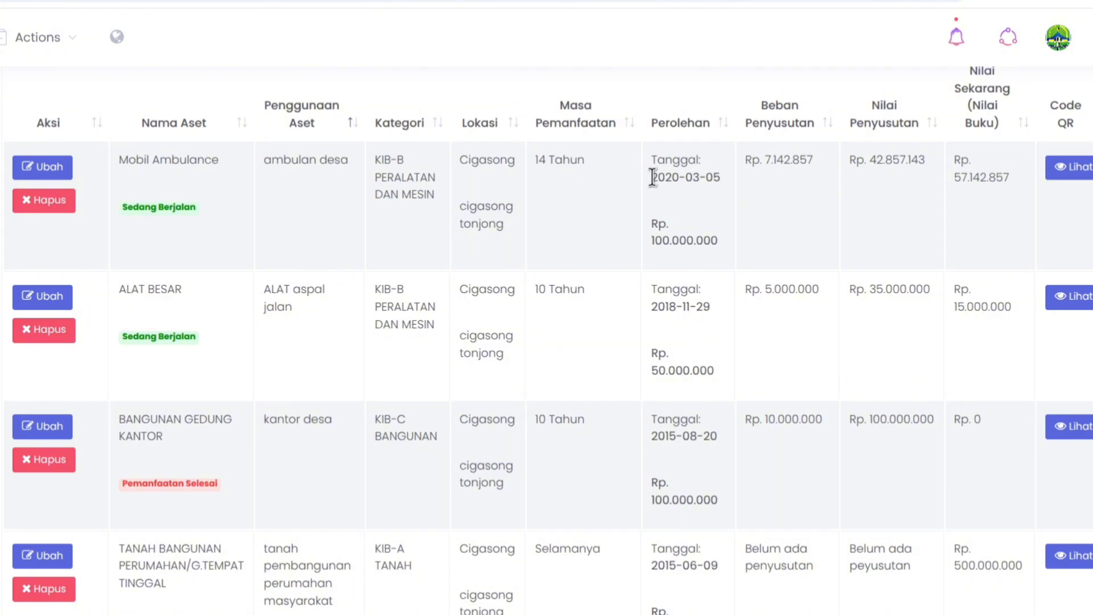
# Review the Mobil Ambulance's acquisition date, acquisition price, useful life and depreciation expense in the depreciation list
pyautogui.moveTo(652, 177); pyautogui.dragTo(719, 177)
pyautogui.click(698, 183)
pyautogui.moveTo(653, 240); pyautogui.dragTo(722, 236)
pyautogui.click(587, 199)
pyautogui.moveTo(589, 160); pyautogui.dragTo(533, 158)
pyautogui.click(593, 201)
pyautogui.moveTo(745, 159); pyautogui.dragTo(812, 160)
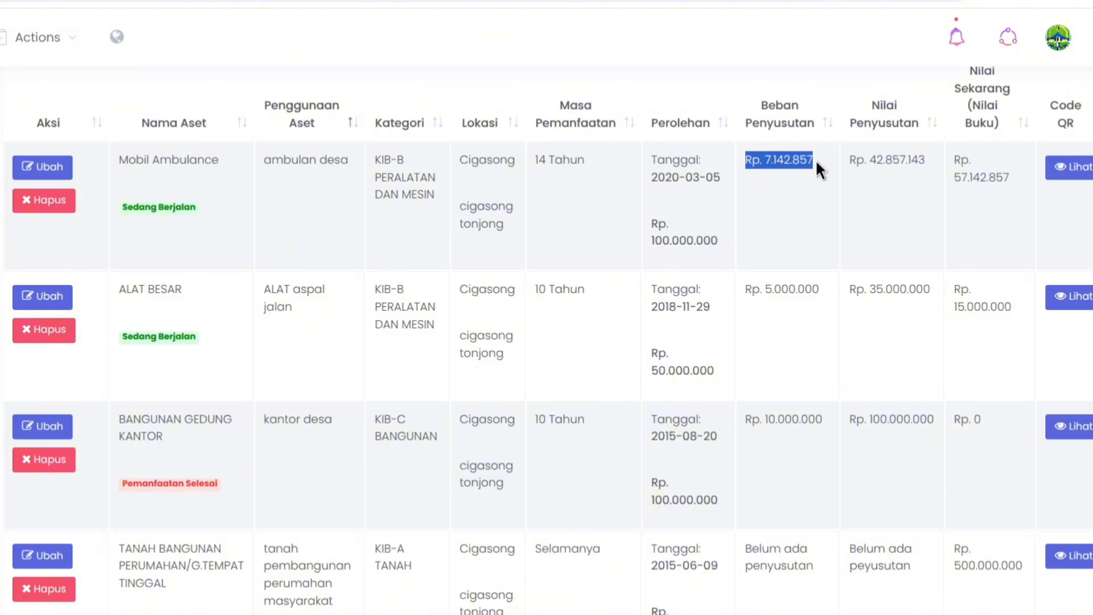
# Compare the Mobil Ambulance's depreciation expense with its accumulated depreciation (Nilai Penyusutan) and current book value (Nilai Buku)
pyautogui.scroll(2, 828, 162)
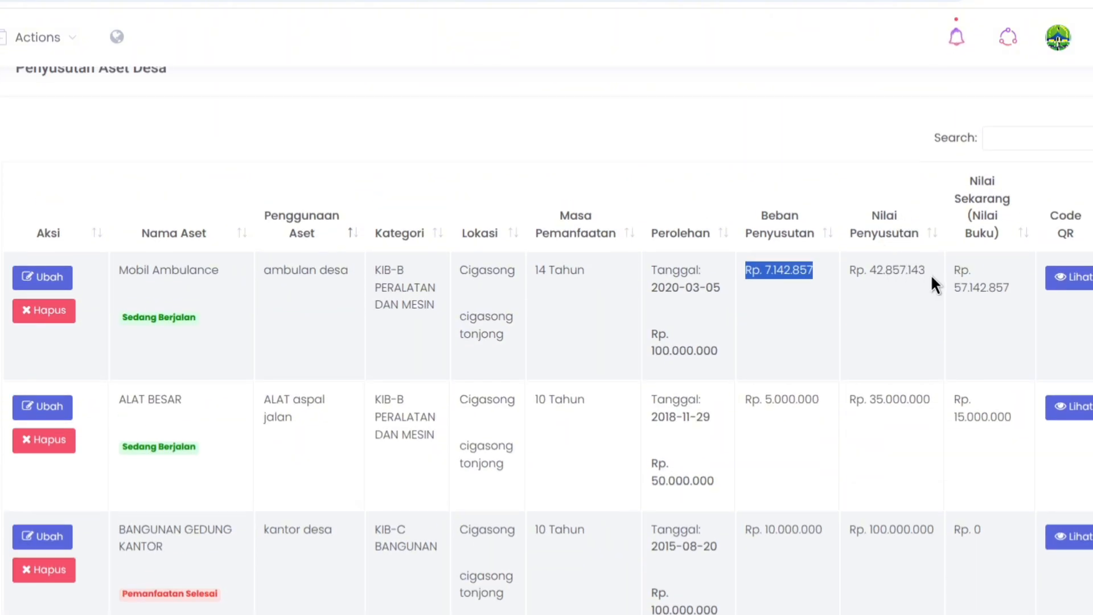
pyautogui.moveTo(927, 272); pyautogui.dragTo(866, 270)
pyautogui.scroll(-2, 875, 260)
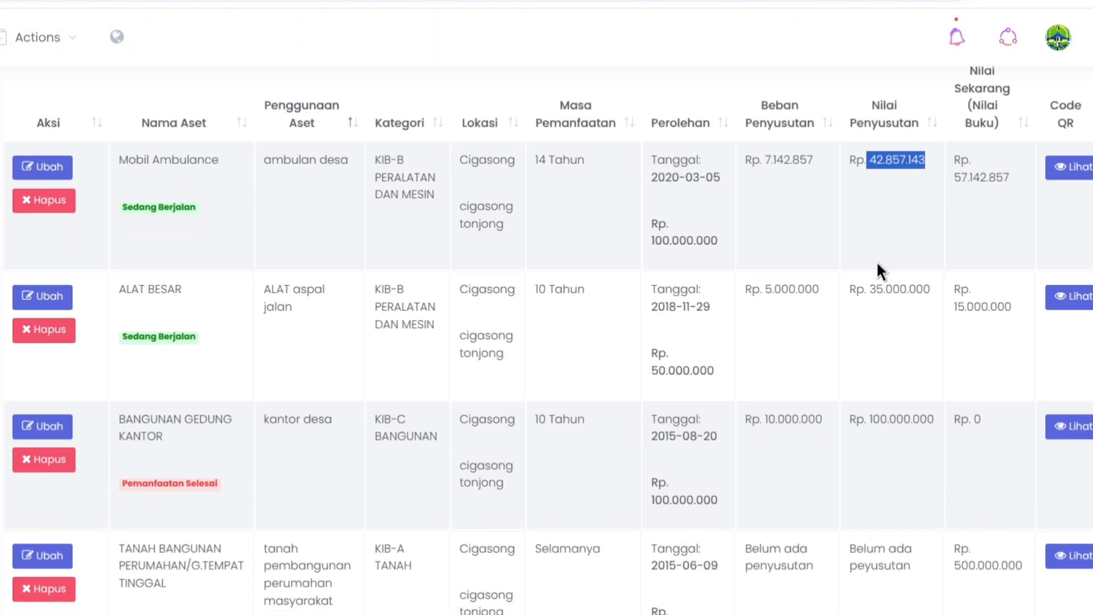
pyautogui.click(957, 286)
pyautogui.scroll(2, 943, 210)
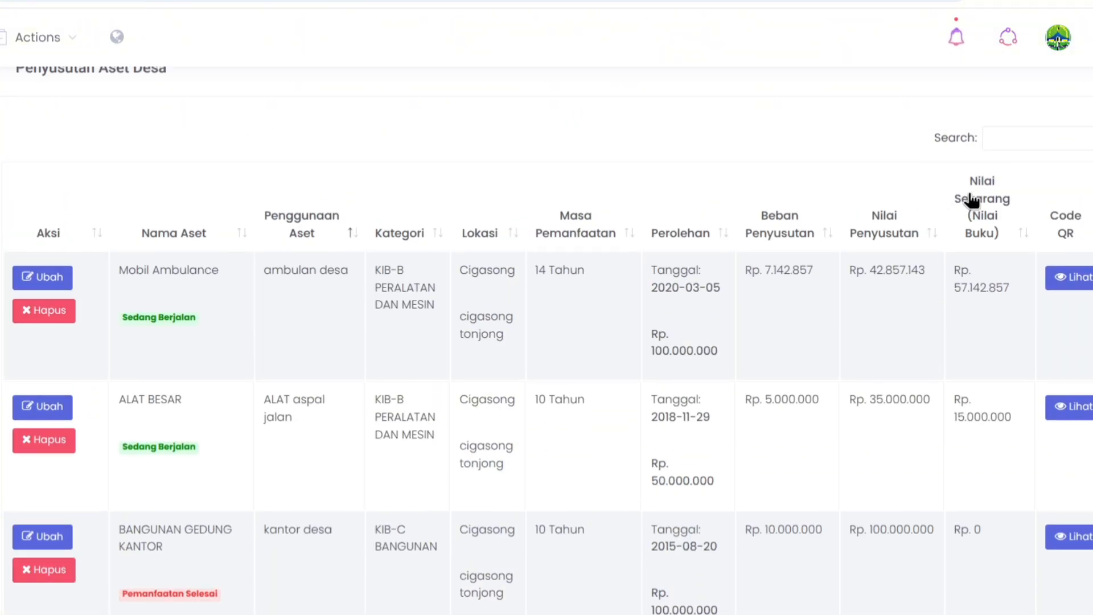
pyautogui.moveTo(1007, 284); pyautogui.dragTo(952, 283)
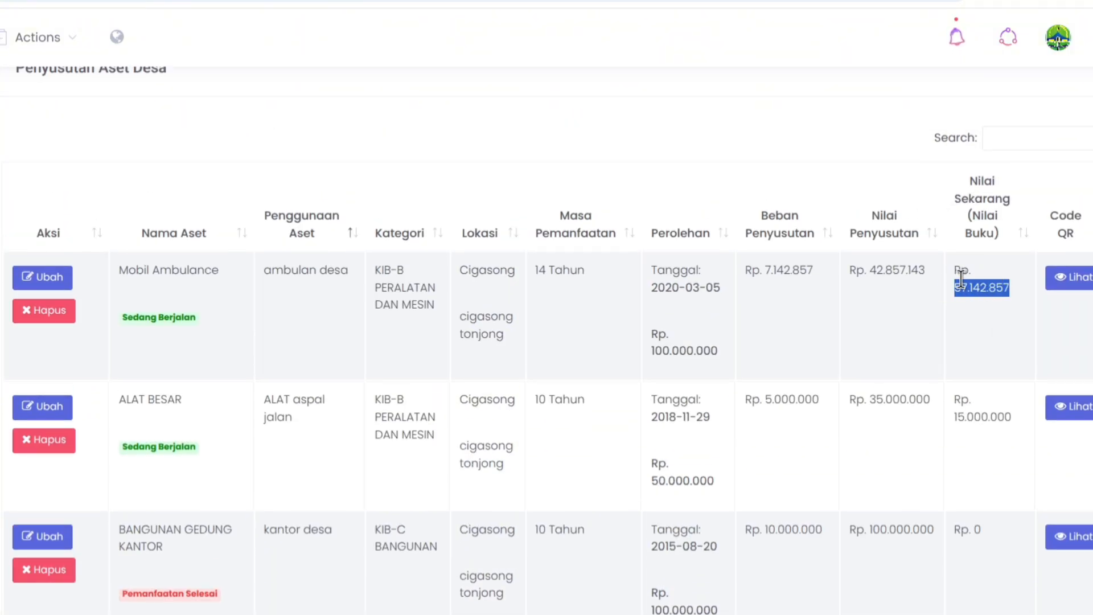
pyautogui.scroll(-2, 947, 266)
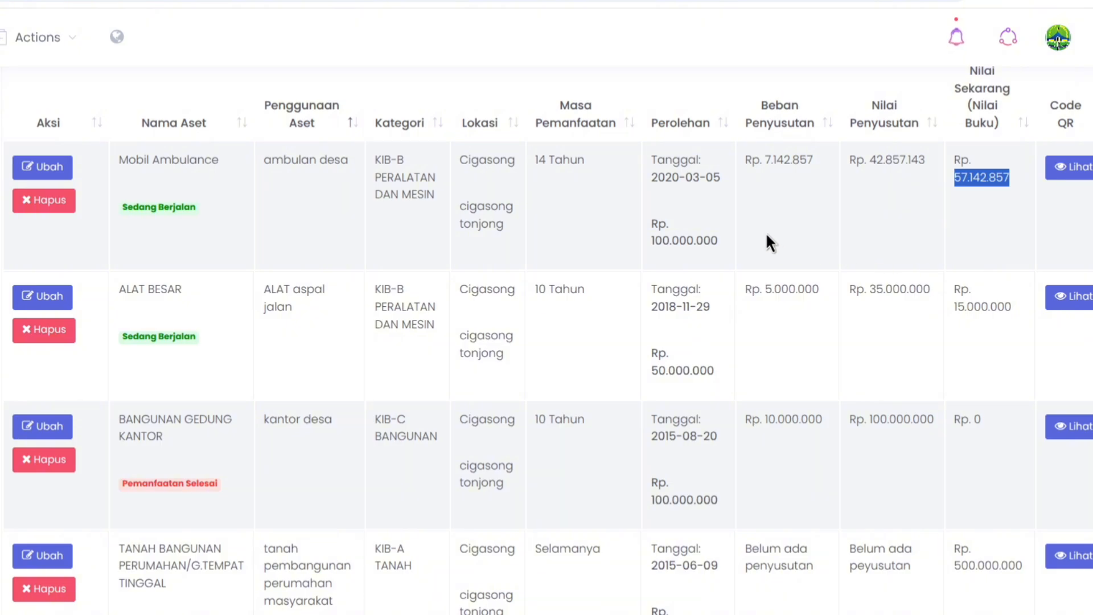
pyautogui.scroll(2, 687, 236)
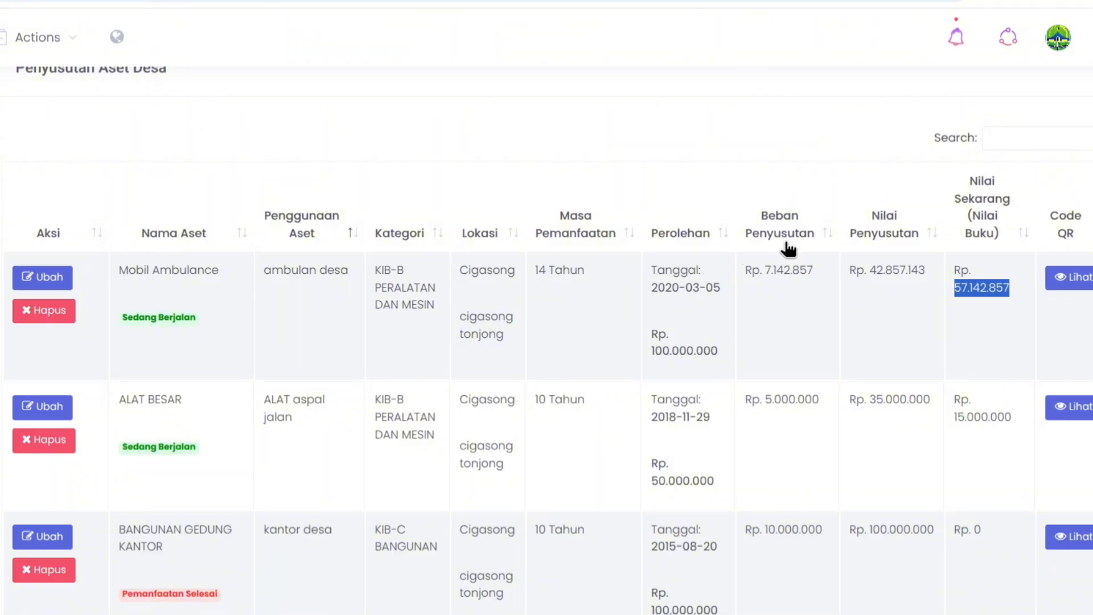
pyautogui.scroll(-2, 785, 250)
pyautogui.scroll(2, 783, 253)
pyautogui.moveTo(919, 271); pyautogui.dragTo(856, 271)
pyautogui.click(1000, 281)
pyautogui.doubleClick(1003, 286)
pyautogui.click(985, 306)
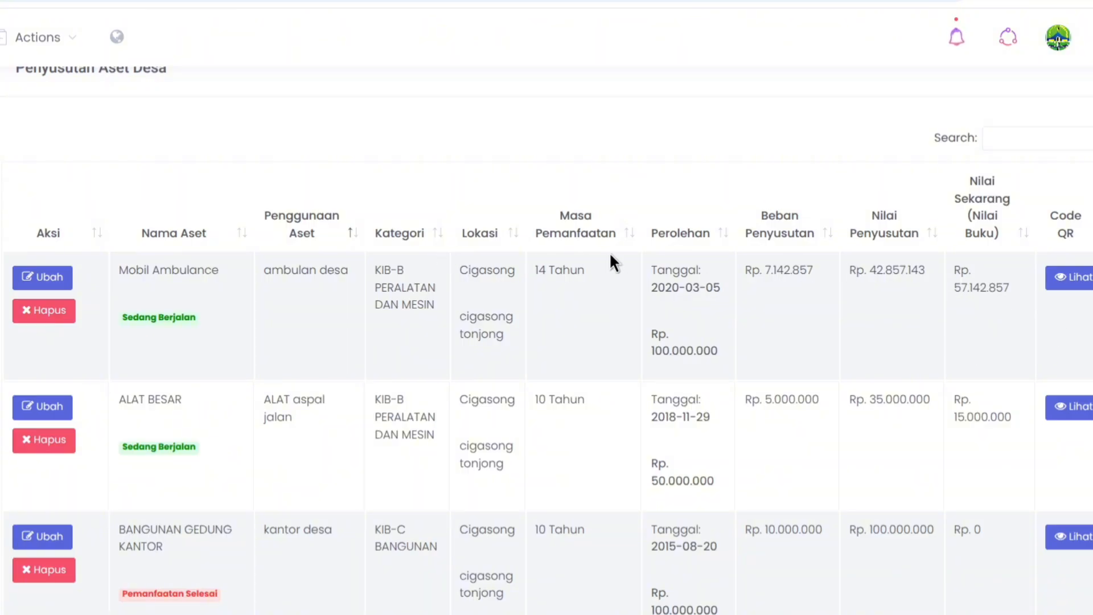
# Examine the TANAH BANGUNAN PERUMAHAN land asset's useful life, depreciation entries and current book value
pyautogui.scroll(-4, 609, 252)
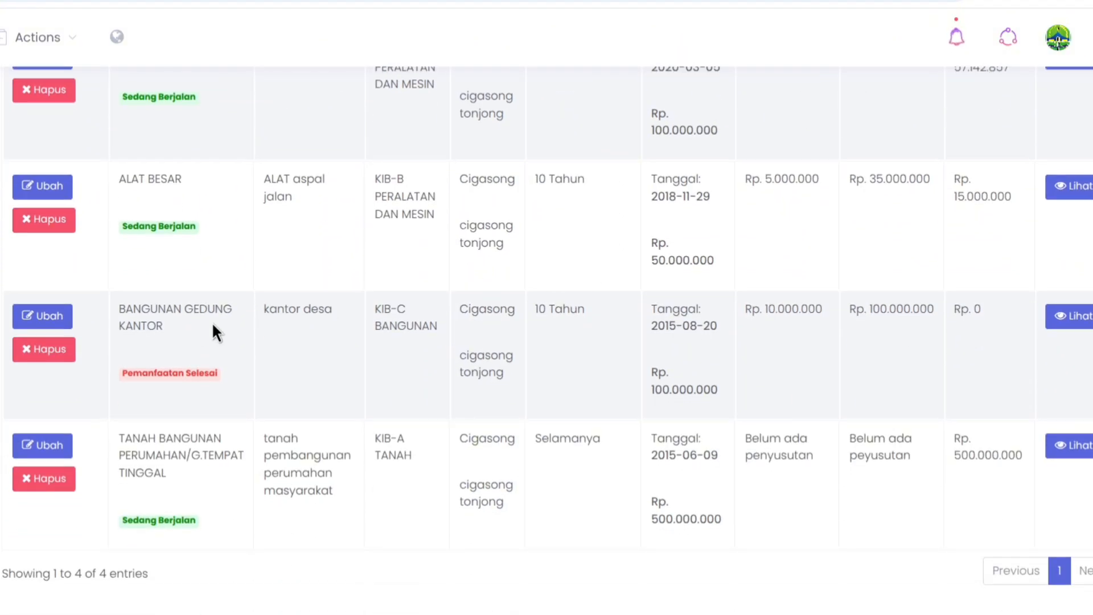
pyautogui.scroll(2, 515, 299)
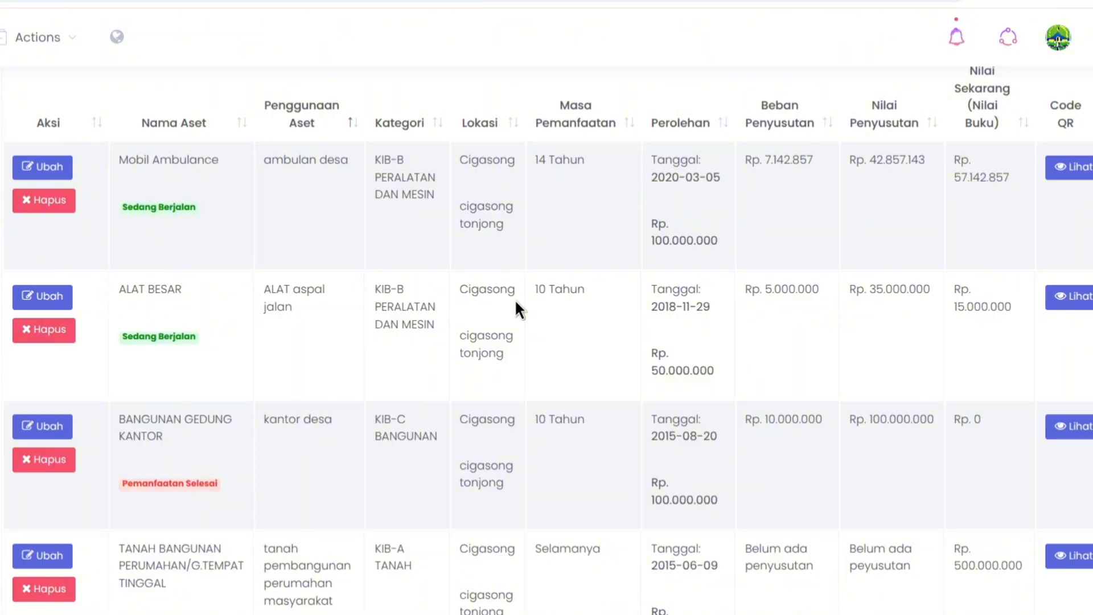
pyautogui.scroll(-2, 514, 298)
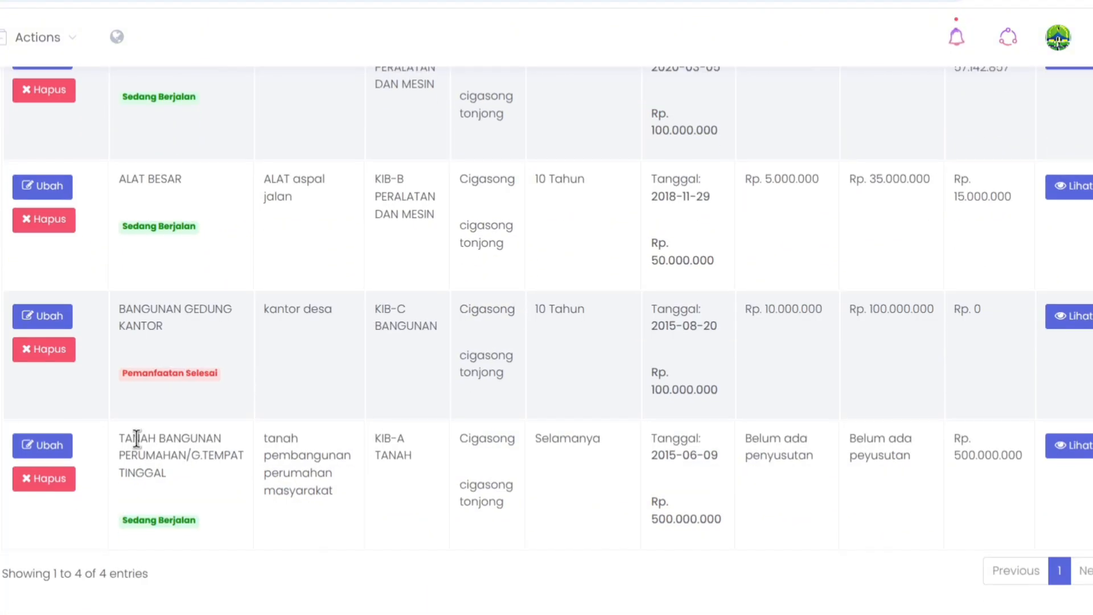
pyautogui.moveTo(123, 443); pyautogui.dragTo(261, 482)
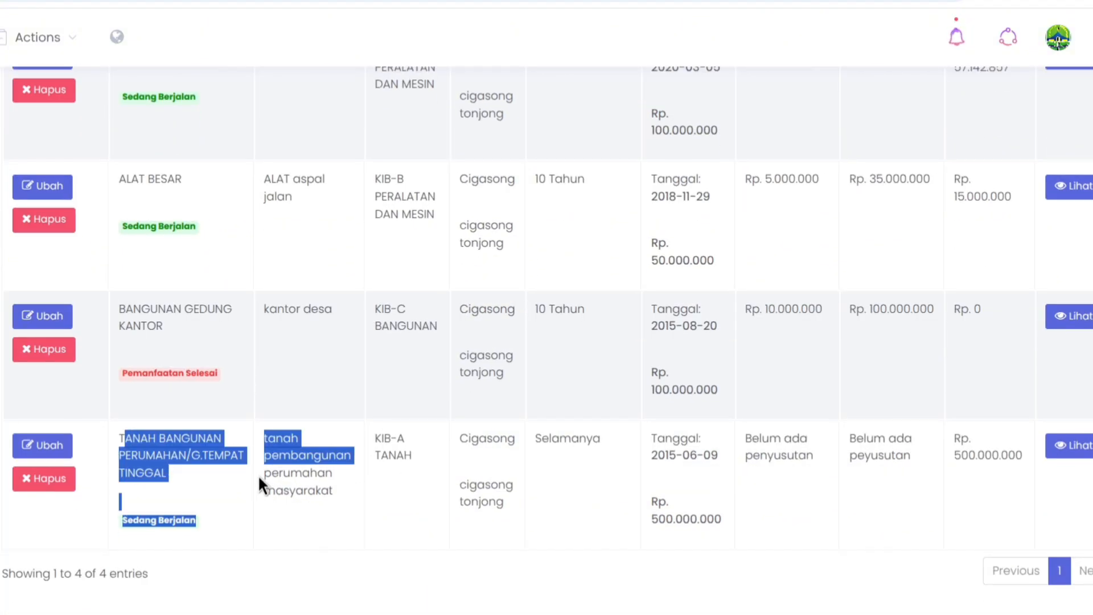
pyautogui.click(473, 497)
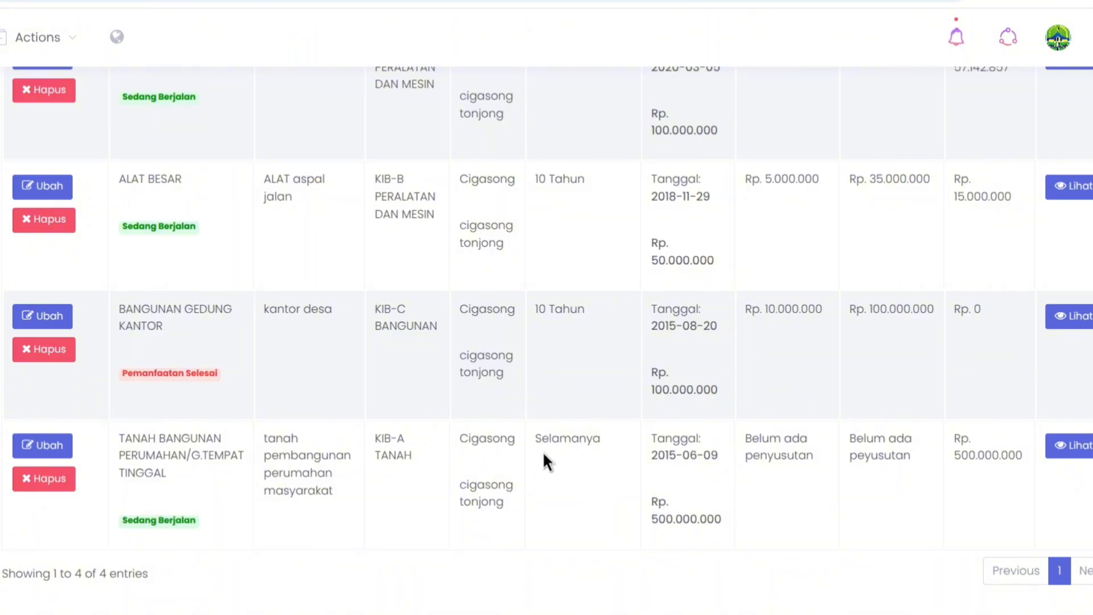
pyautogui.scroll(2, 543, 455)
pyautogui.scroll(-2, 544, 461)
pyautogui.moveTo(593, 442); pyautogui.dragTo(550, 441)
pyautogui.click(591, 445)
pyautogui.moveTo(1012, 457); pyautogui.dragTo(957, 455)
pyautogui.click(988, 464)
# Examine the BANGUNAN GEDUNG KANTOR building's useful life, acquisition date, depreciation figures, book value and utilization status in the depreciation list
pyautogui.scroll(2, 101, 501)
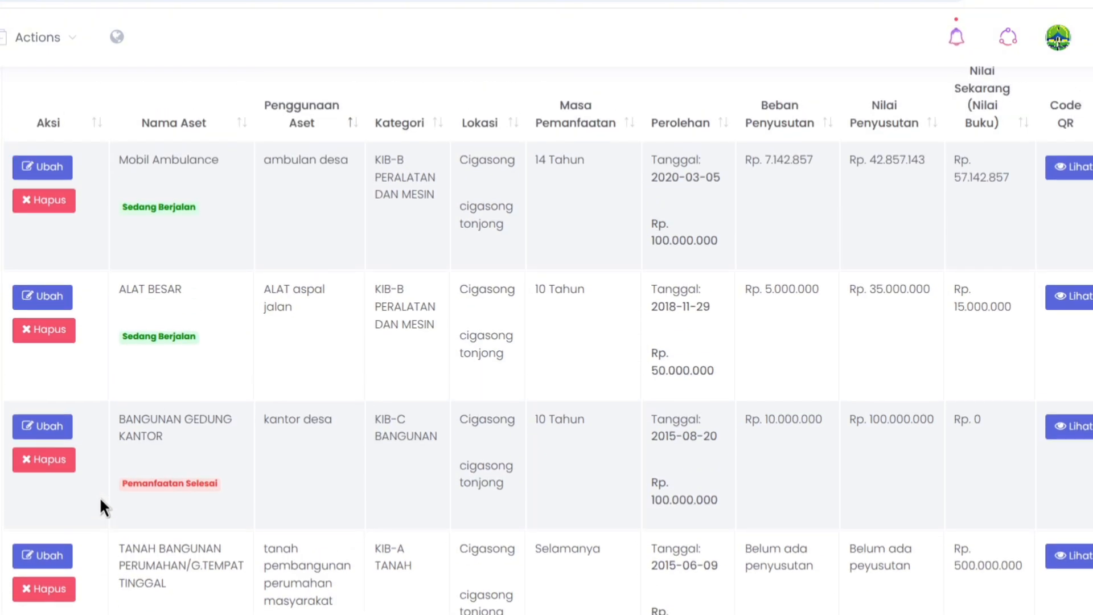
pyautogui.scroll(-2, 144, 480)
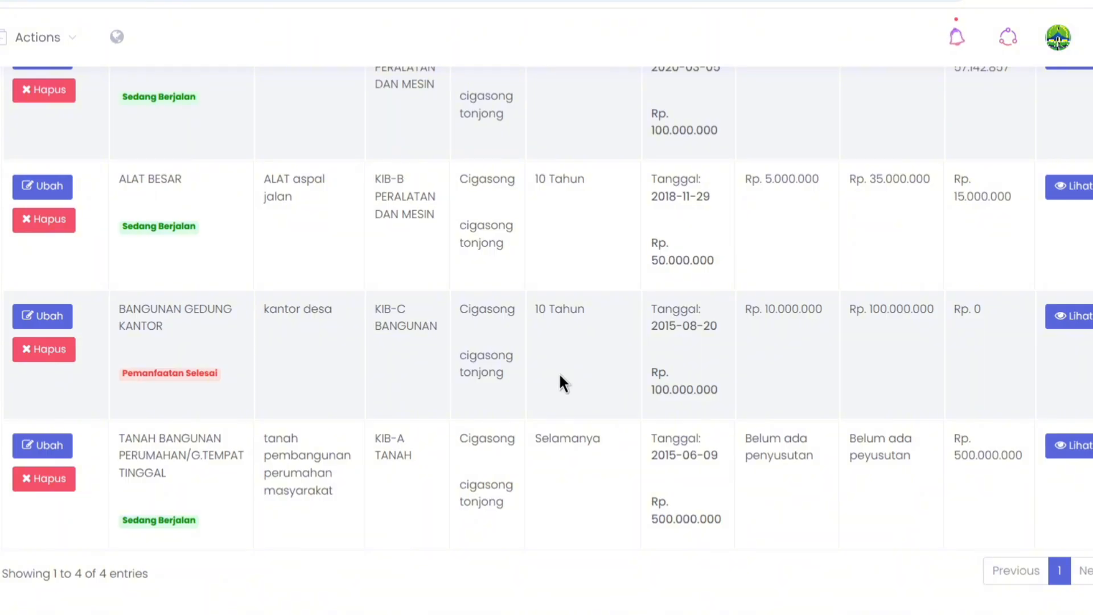
pyautogui.scroll(2, 508, 376)
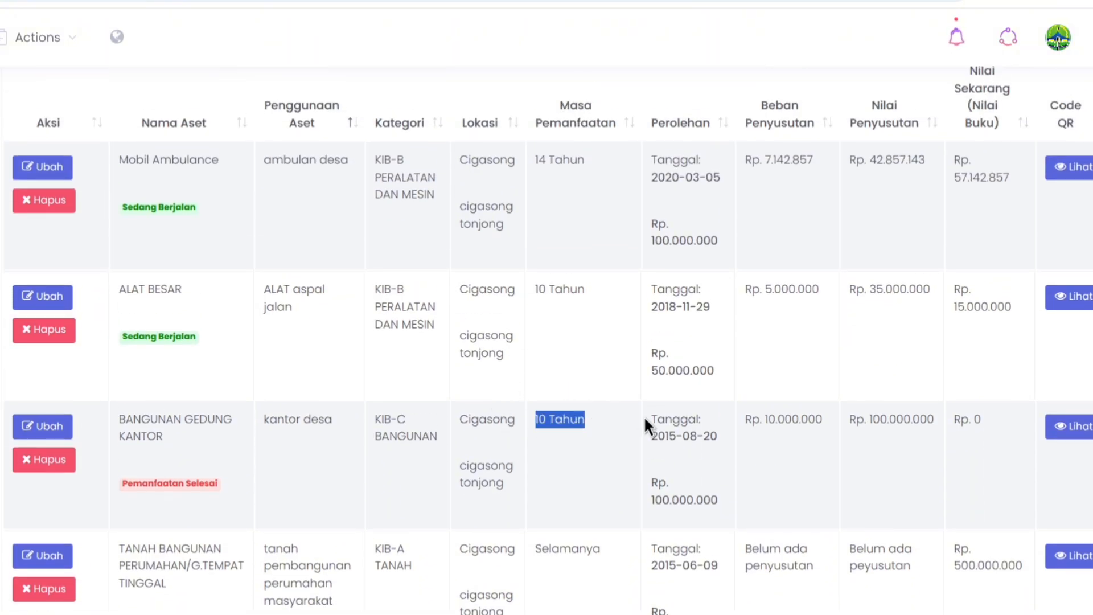
pyautogui.moveTo(644, 434); pyautogui.dragTo(704, 436)
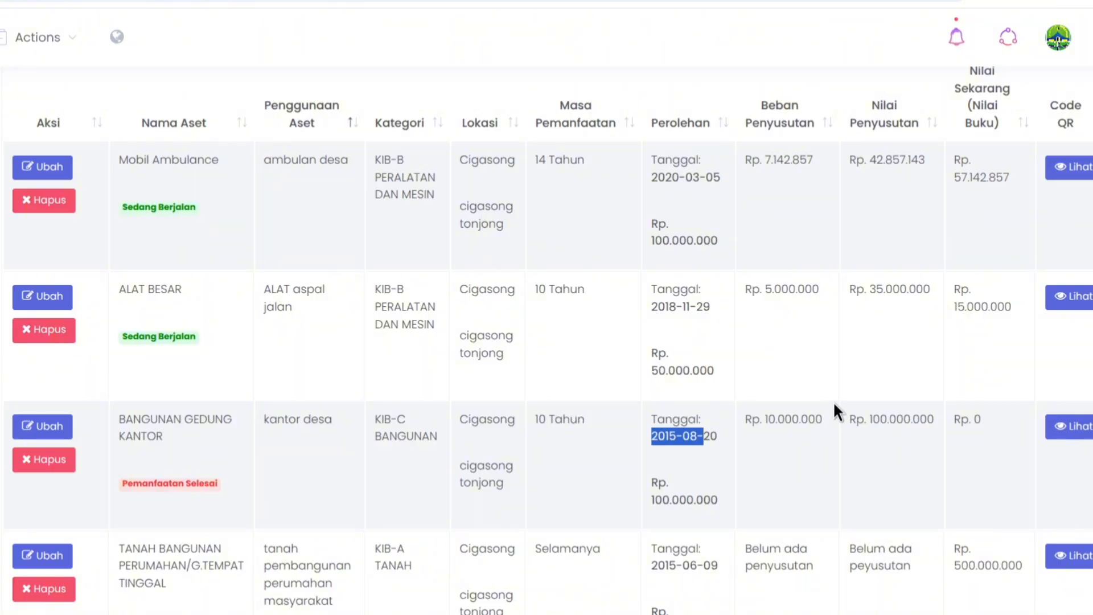
pyautogui.moveTo(902, 419); pyautogui.dragTo(761, 420)
pyautogui.click(788, 470)
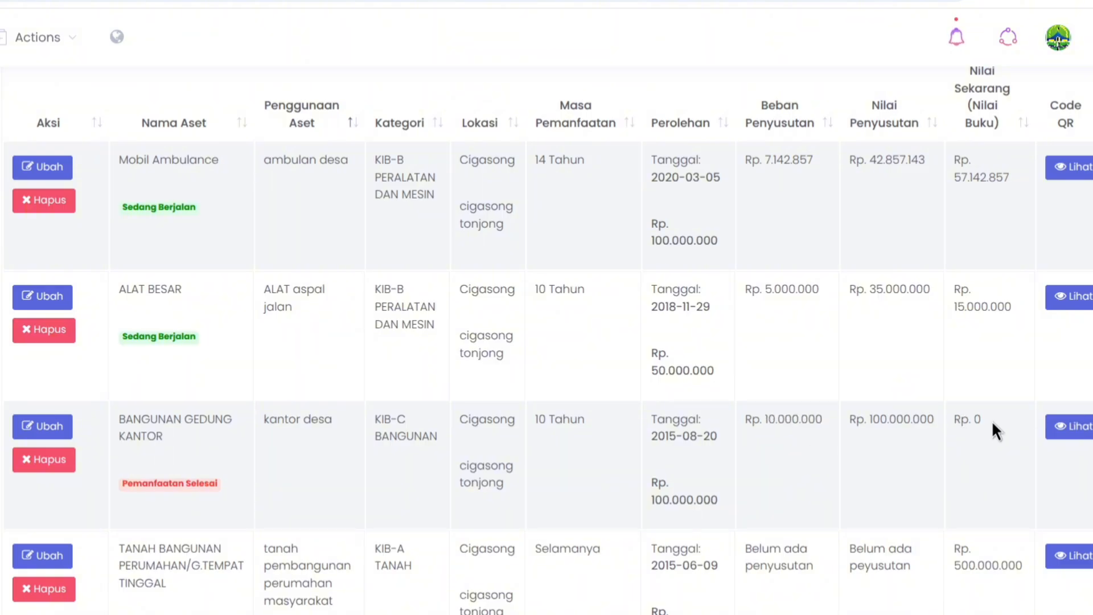
pyautogui.moveTo(985, 420); pyautogui.dragTo(964, 419)
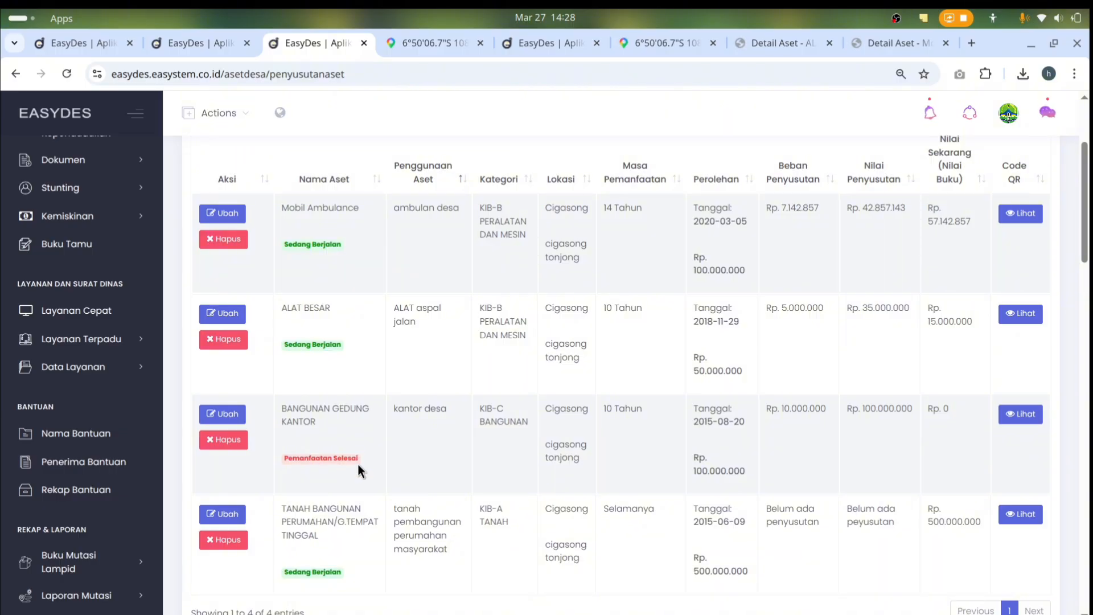
pyautogui.moveTo(357, 461); pyautogui.dragTo(291, 455)
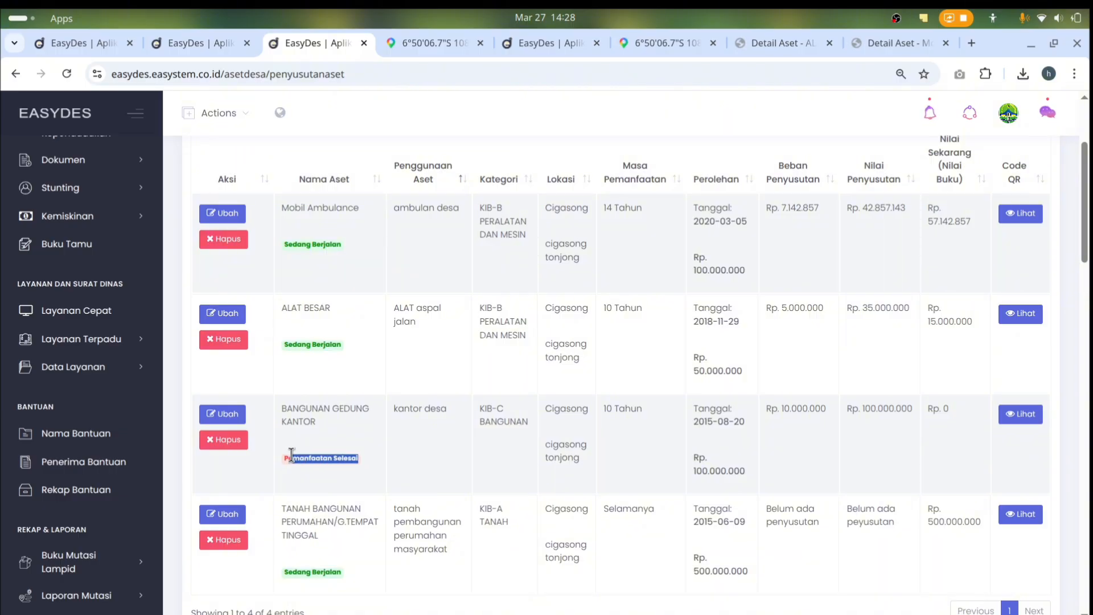
# Set the useful life (Masa Manfaat) of BANGUNAN GEDUNG KANTOR to 50 years and save the change
pyautogui.click(234, 419)
pyautogui.click(683, 255)
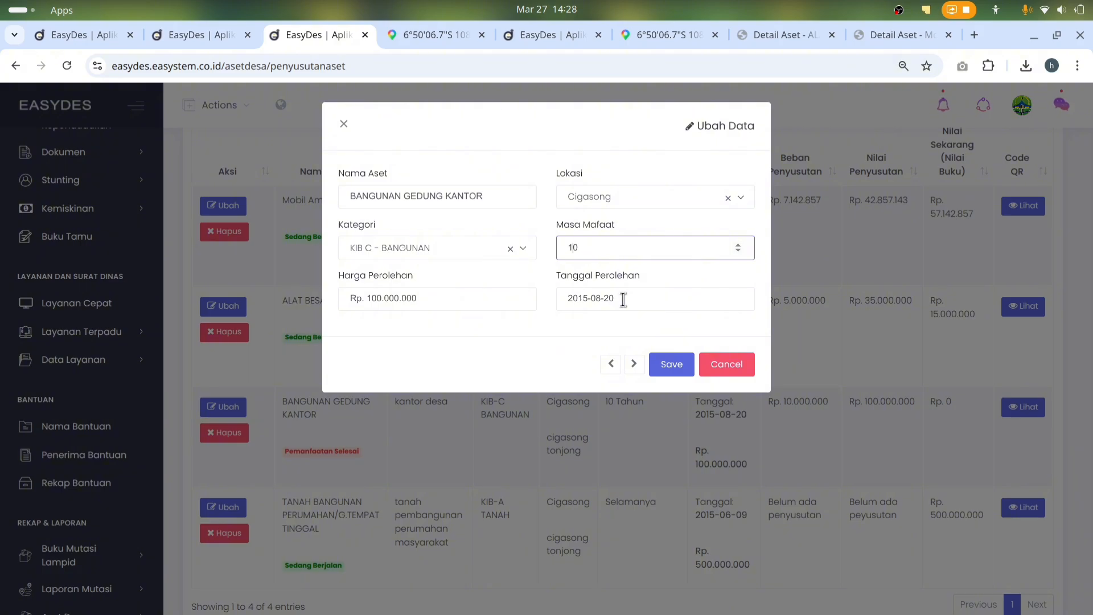
pyautogui.hotkey('ctrl', 'a')
pyautogui.write('5')
pyautogui.click(671, 364)
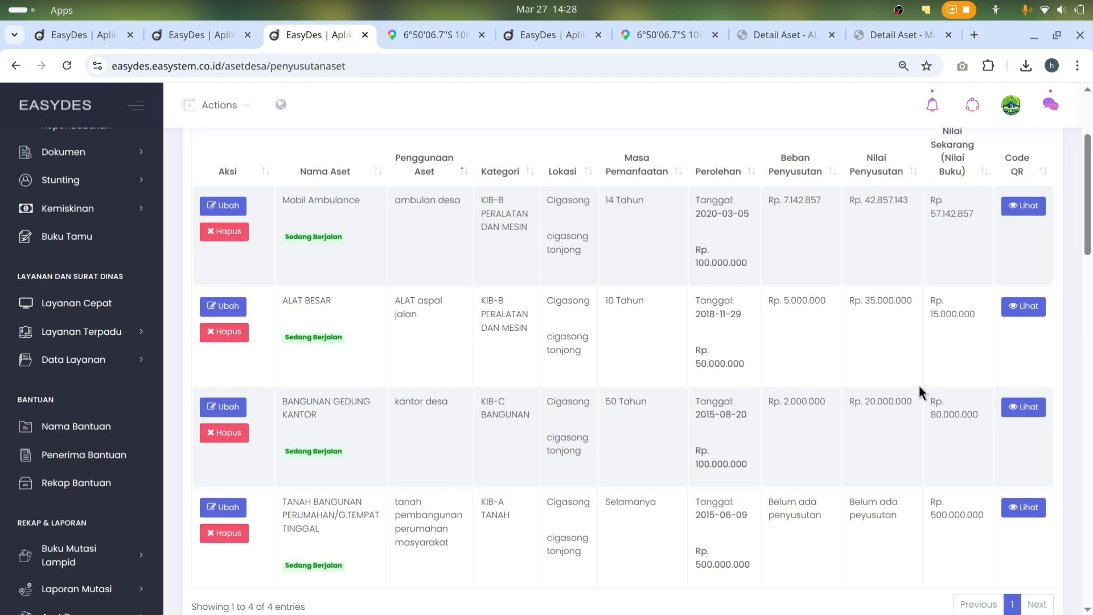
# Go from the depreciation list to the village asset mutation page (Mutasi Aset) under Aset Desa
pyautogui.scroll(-3, 393, 406)
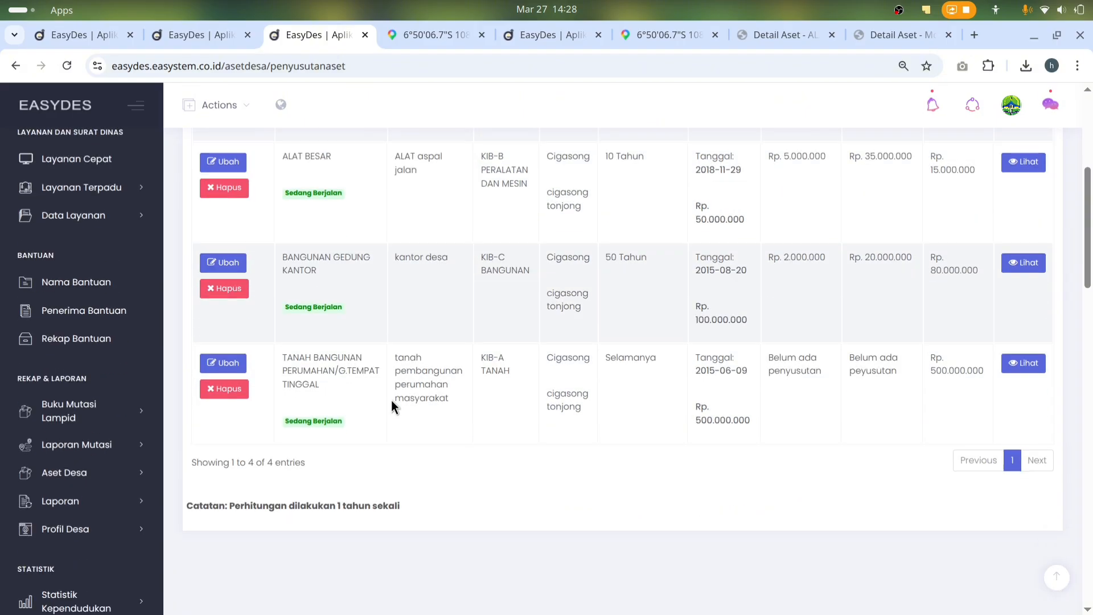
pyautogui.scroll(1, 611, 316)
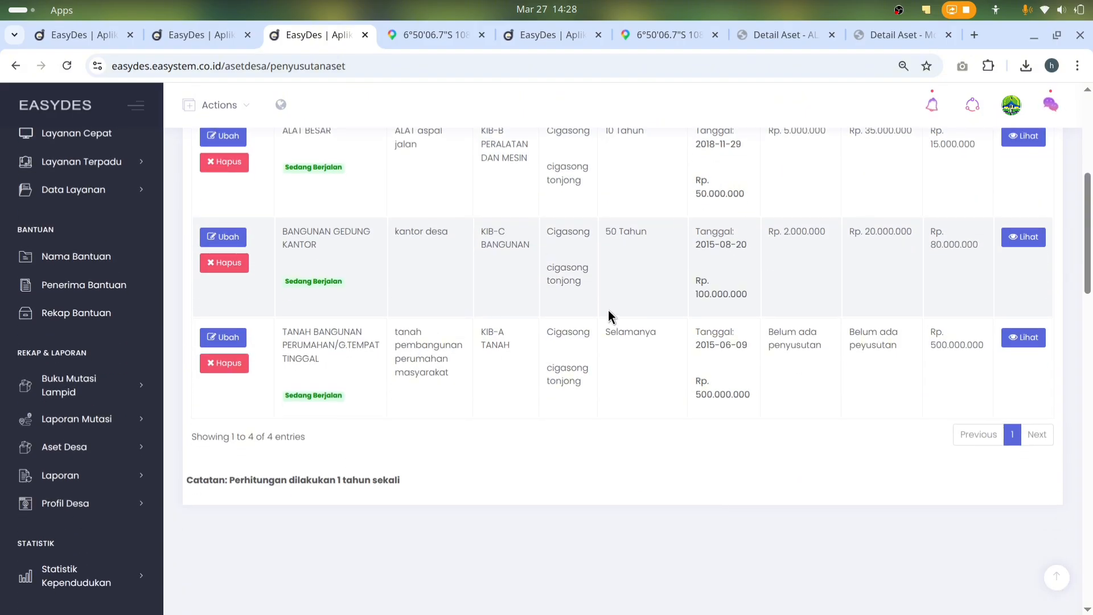
pyautogui.scroll(4, 612, 317)
pyautogui.scroll(-7, 121, 384)
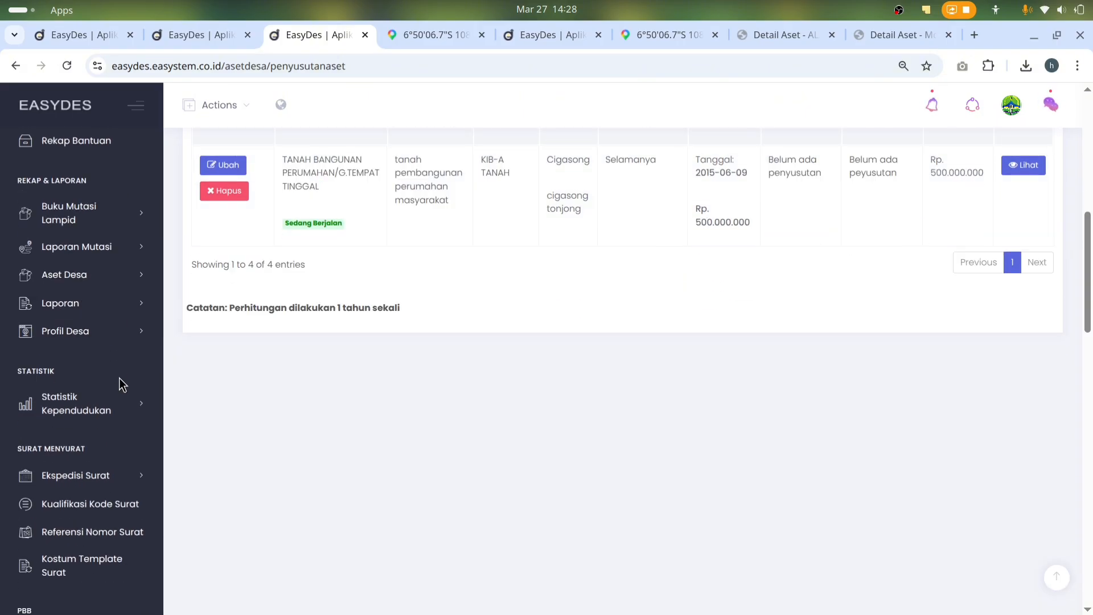
pyautogui.click(97, 274)
pyautogui.scroll(1, 86, 480)
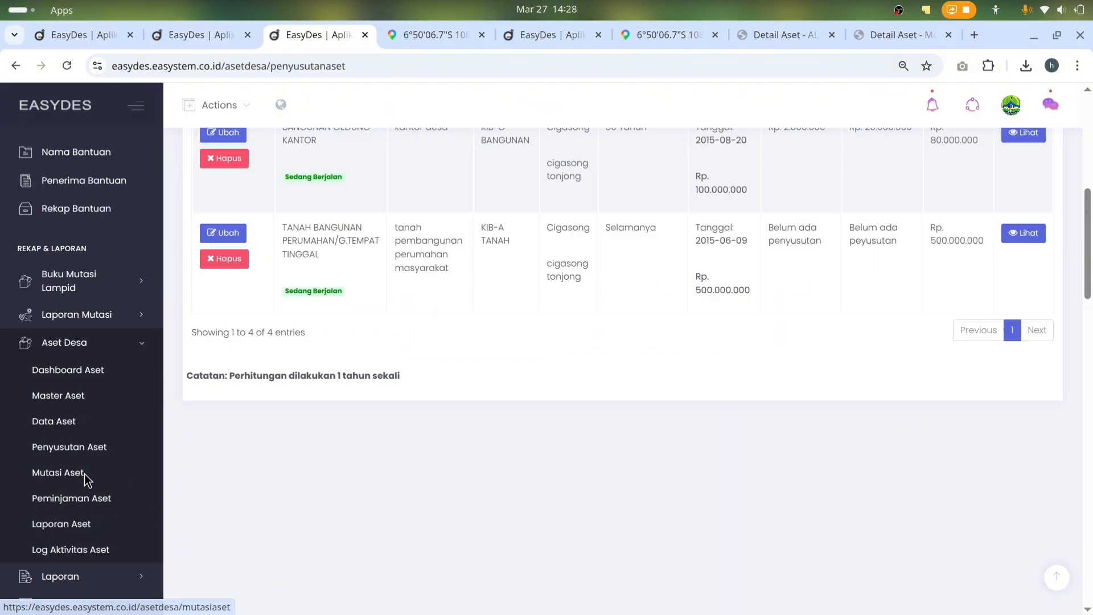
pyautogui.click(74, 481)
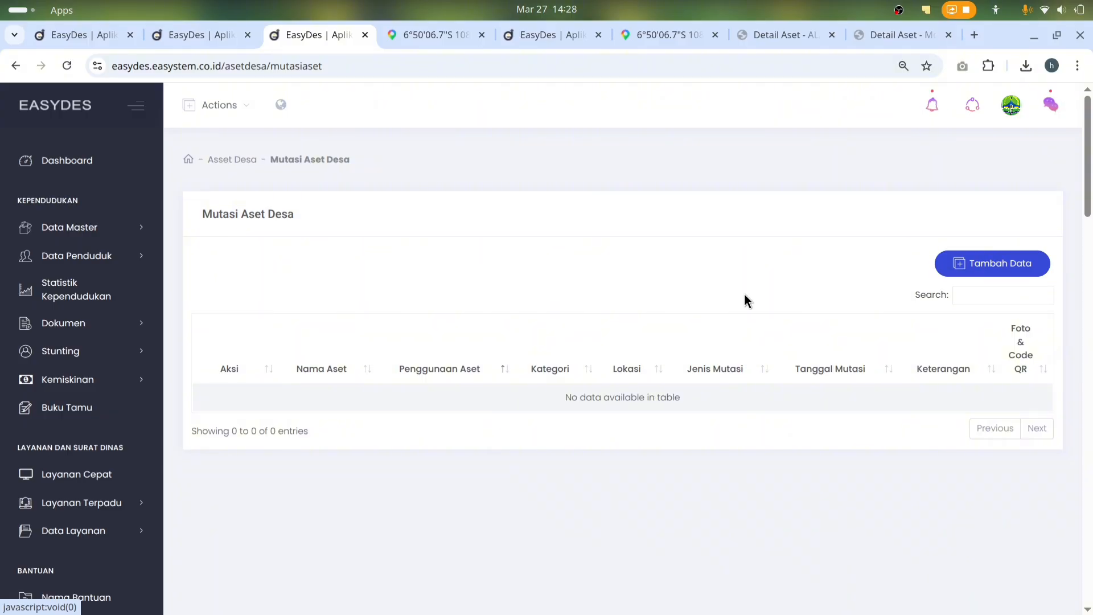
# Start a new asset mutation record for ALAT BESAR with the mutation date 13-07-2022
pyautogui.click(1028, 268)
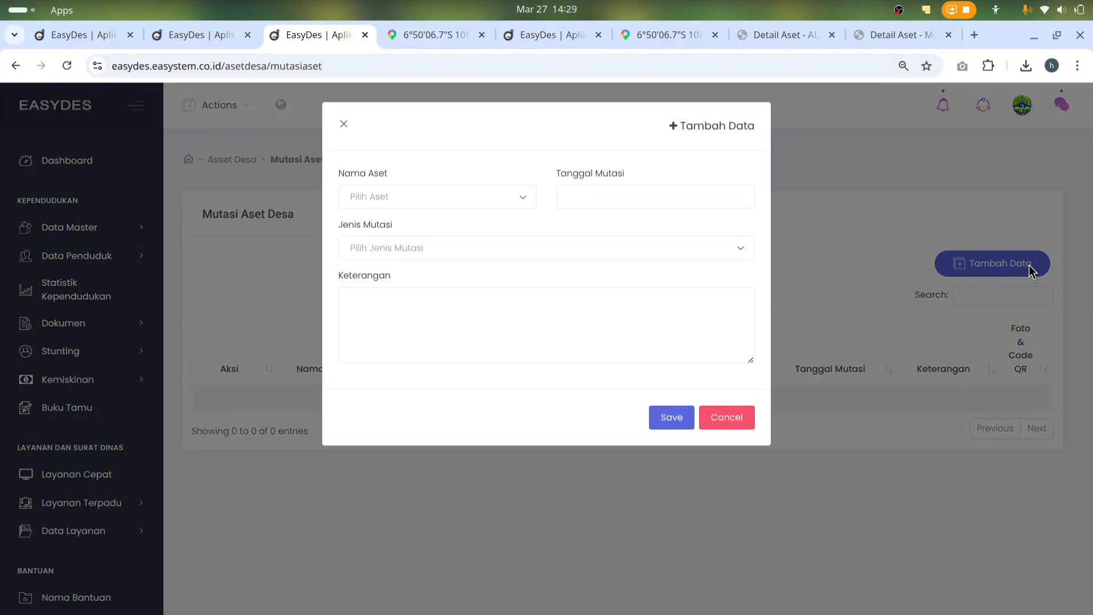
pyautogui.click(482, 199)
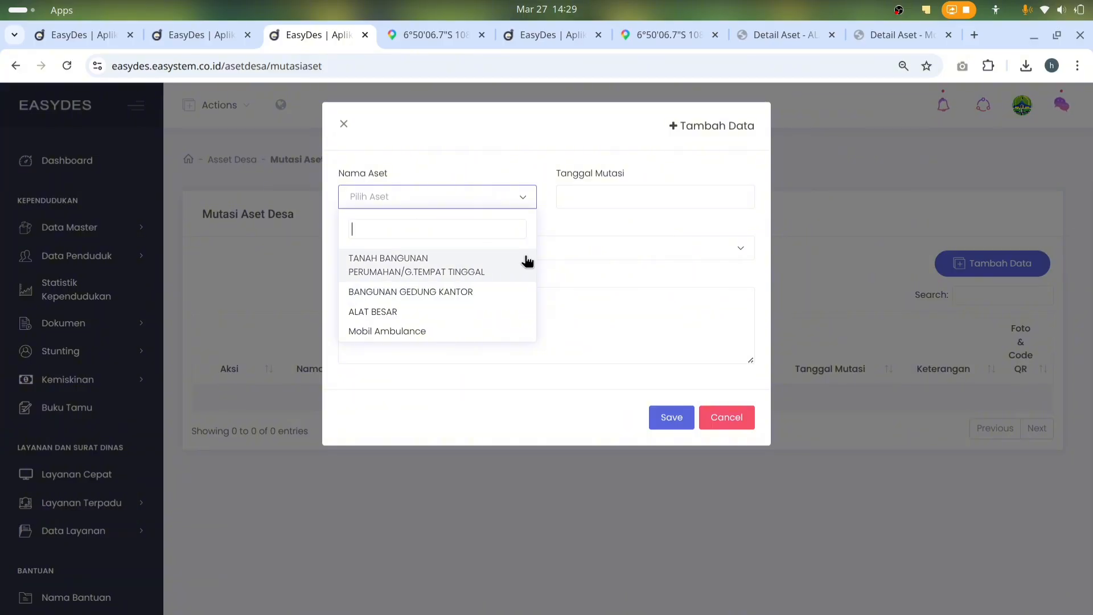
pyautogui.click(453, 314)
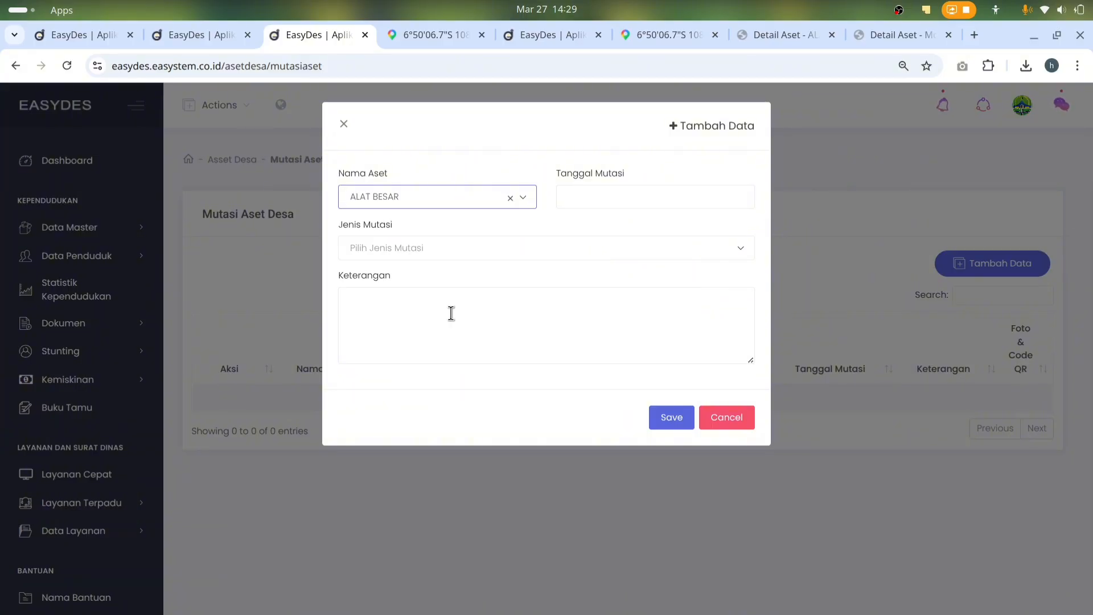
pyautogui.click(653, 200)
pyautogui.click(636, 226)
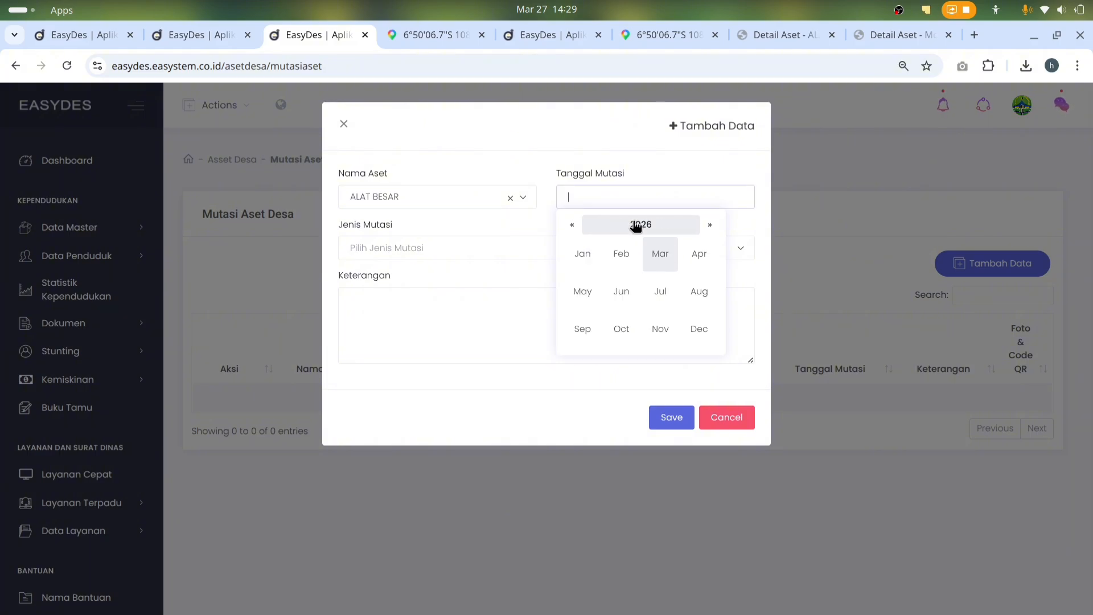
pyautogui.click(582, 254)
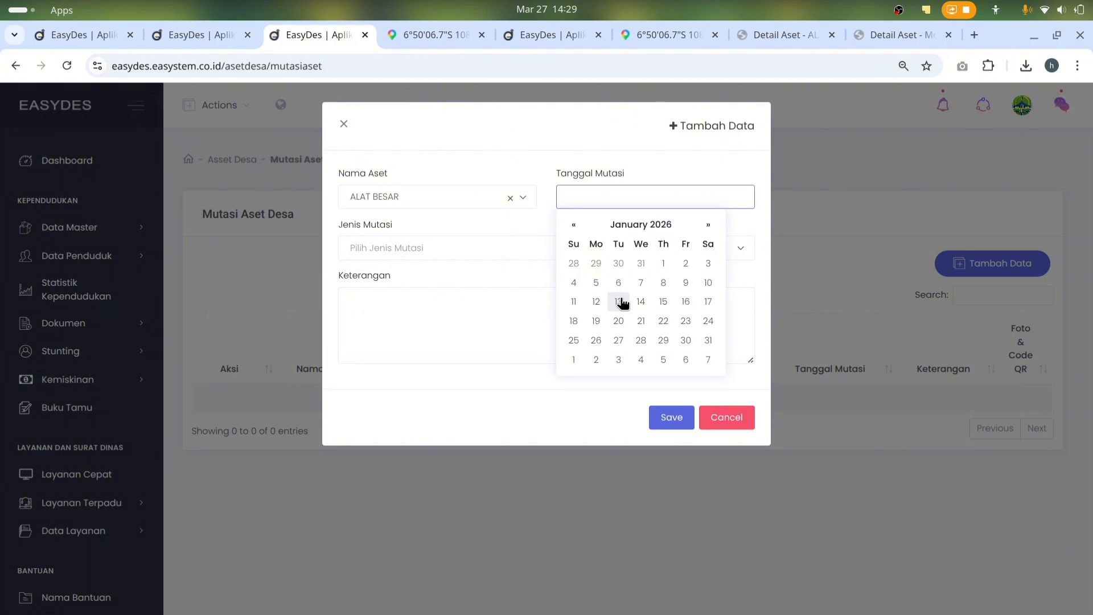
pyautogui.click(601, 227)
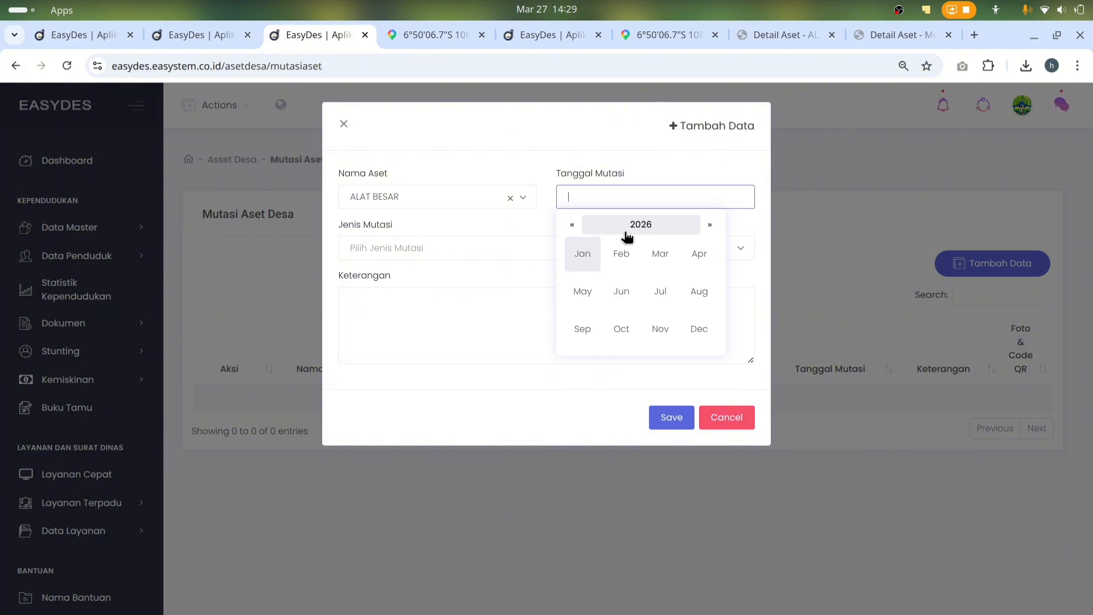
pyautogui.click(628, 235)
pyautogui.click(699, 254)
pyautogui.click(660, 291)
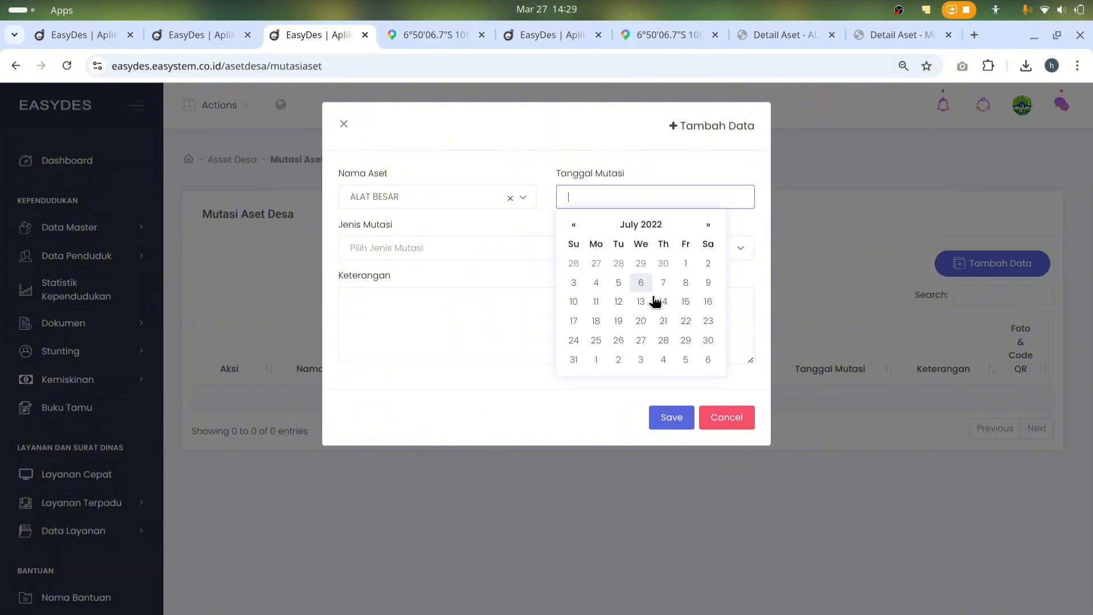
pyautogui.click(653, 298)
# Set the mutation type to HIBAH with the description "dihibahkan ke masyarkat" and save the record
pyautogui.click(449, 250)
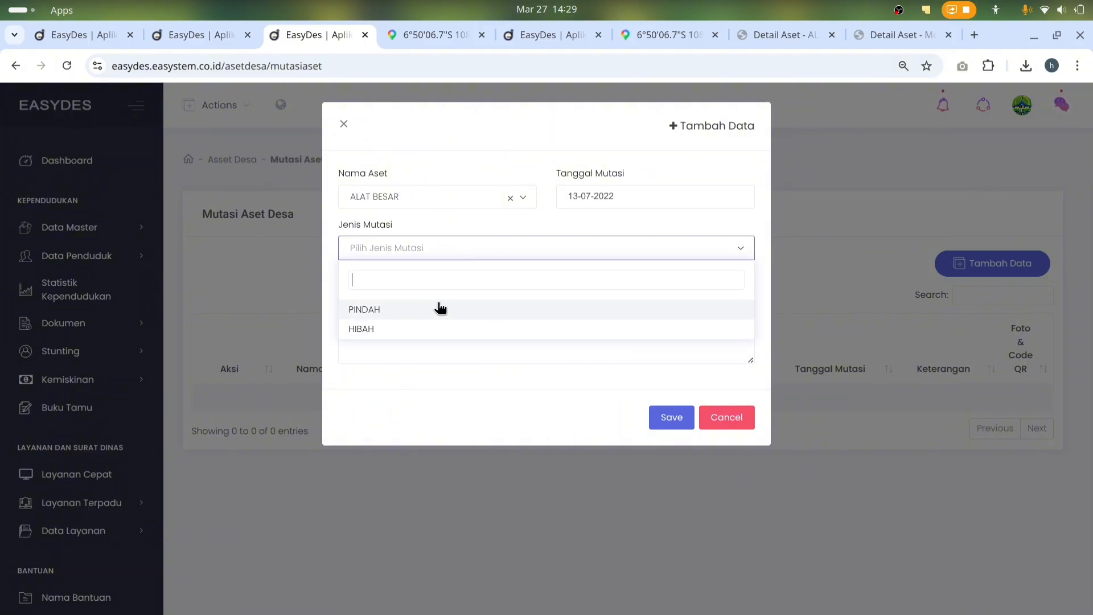
pyautogui.click(359, 332)
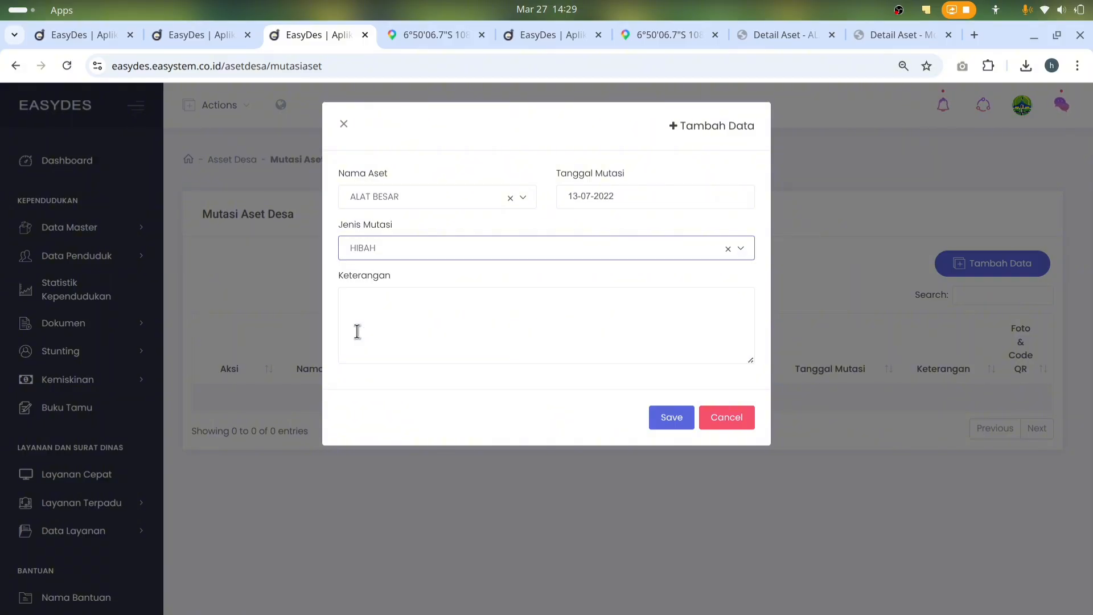
pyautogui.click(394, 335)
pyautogui.write('dihibahkan ke masyarkat')
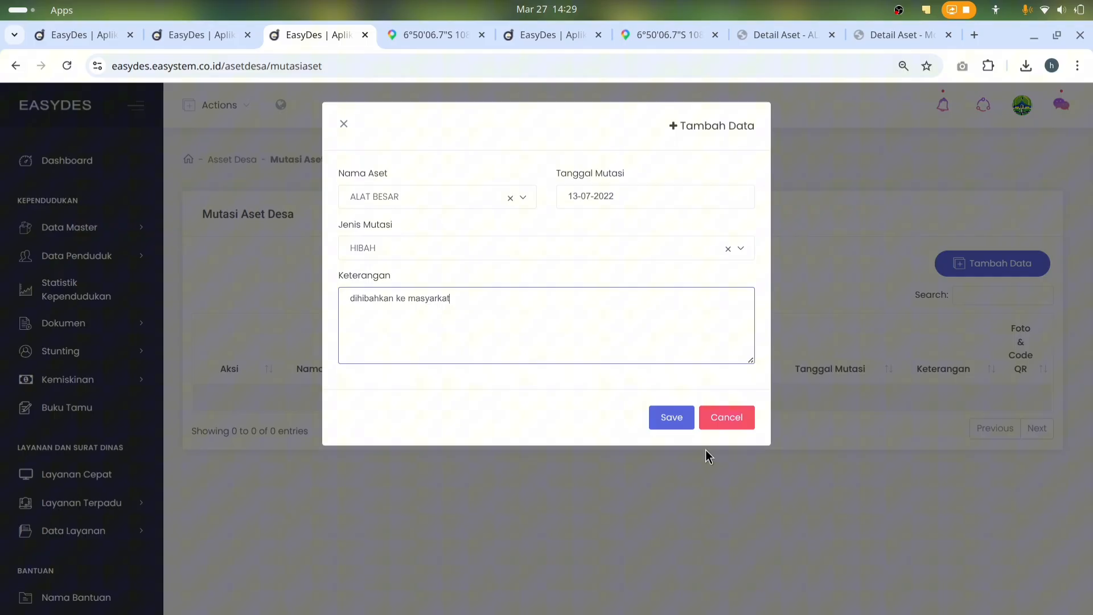
pyautogui.click(671, 417)
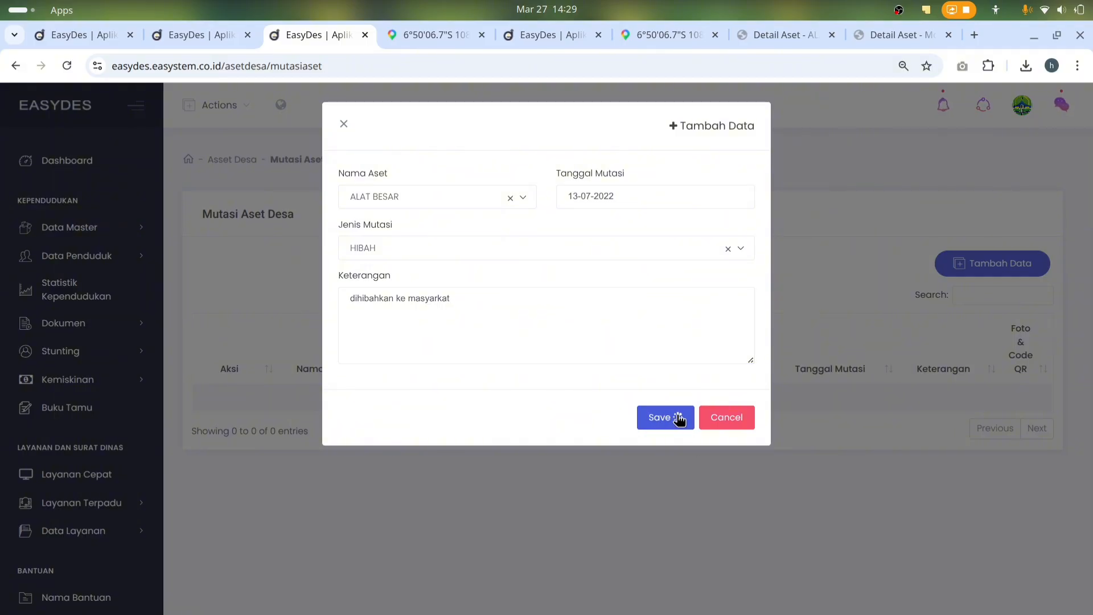
# Review the saved ALAT BESAR entry in the mutation list, especially its mutation type and asset status
pyautogui.scroll(-2, 829, 406)
pyautogui.scroll(2, 736, 400)
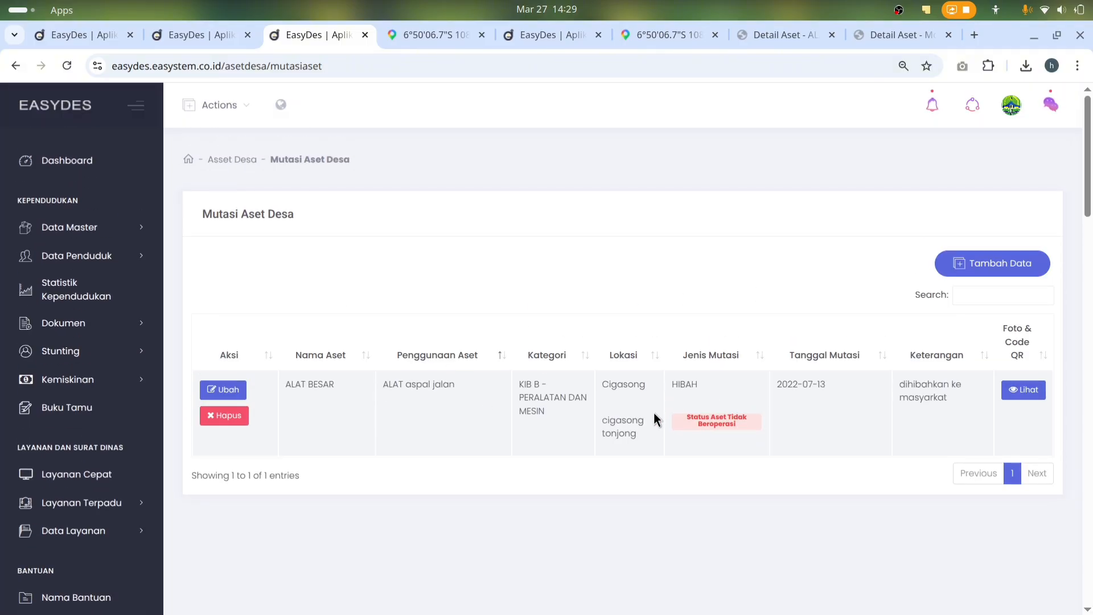
pyautogui.moveTo(687, 417)
pyautogui.mouseDown()
pyautogui.moveTo(742, 428)
pyautogui.moveTo(678, 416)
pyautogui.mouseUp()
pyautogui.click(742, 428)
pyautogui.click(746, 428)
pyautogui.scroll(-3, 738, 428)
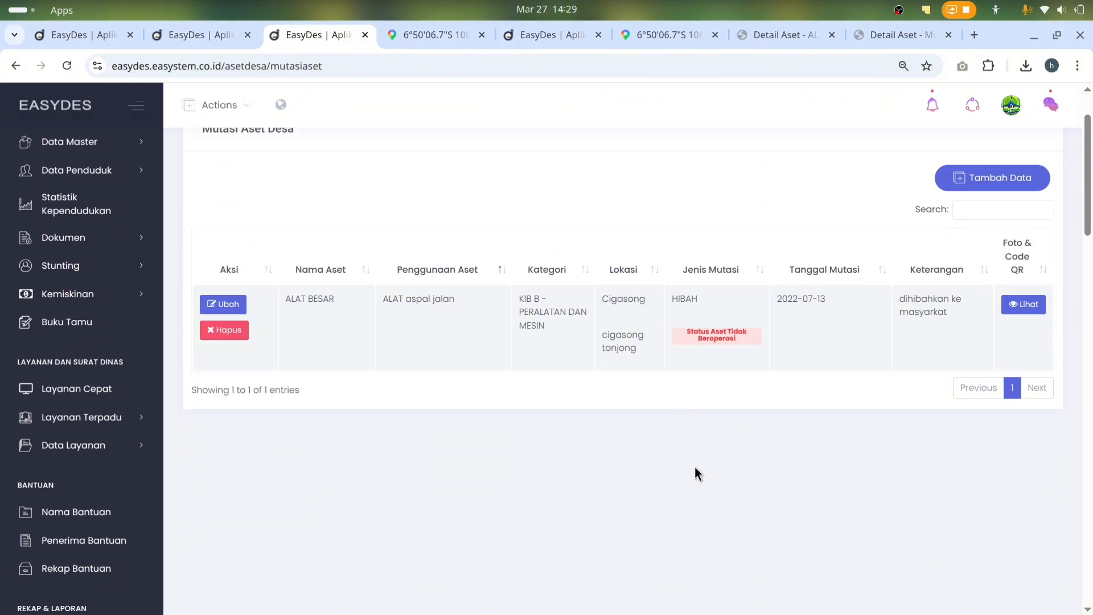
pyautogui.scroll(3, 695, 468)
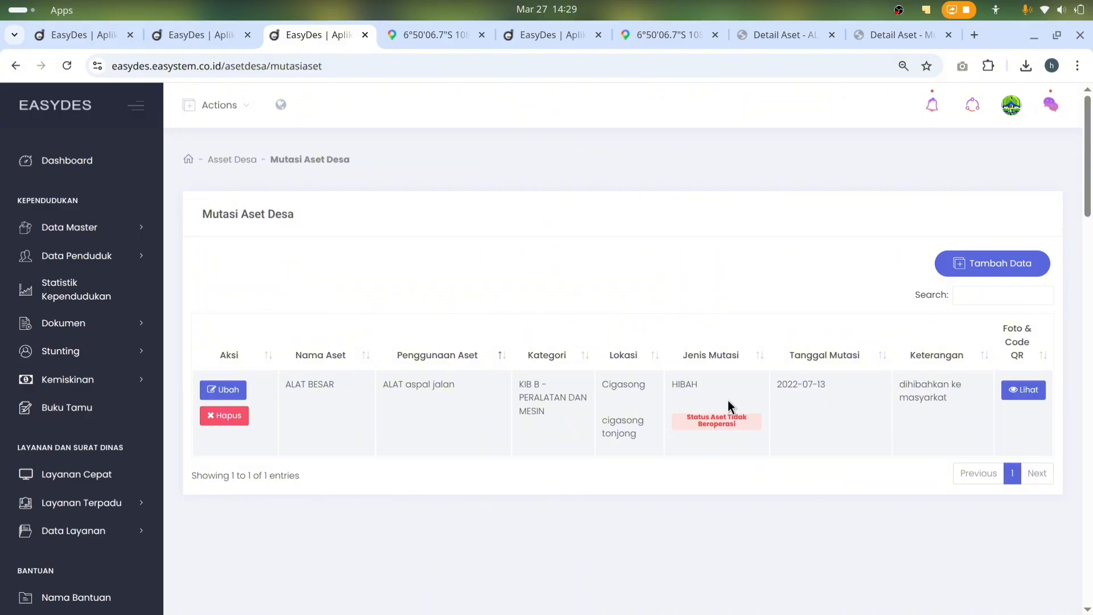
pyautogui.scroll(-3, 822, 379)
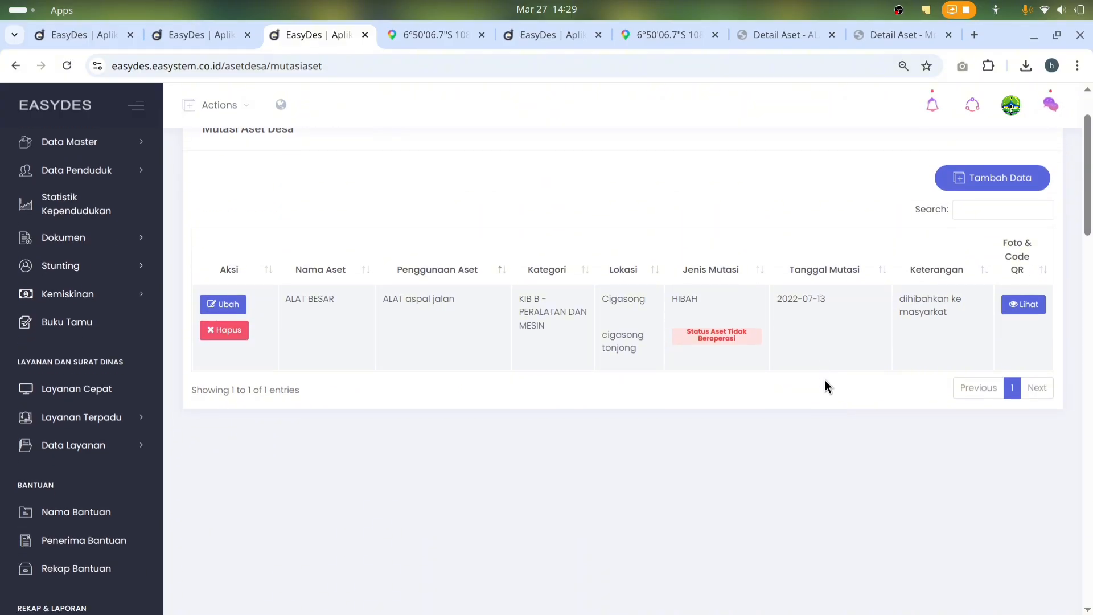
# Start a new asset mutation record for TANAH BANGUNAN PERUMAHAN/G.TEMPAT TINGGAL with the mutation date 09-06-2024
pyautogui.click(995, 184)
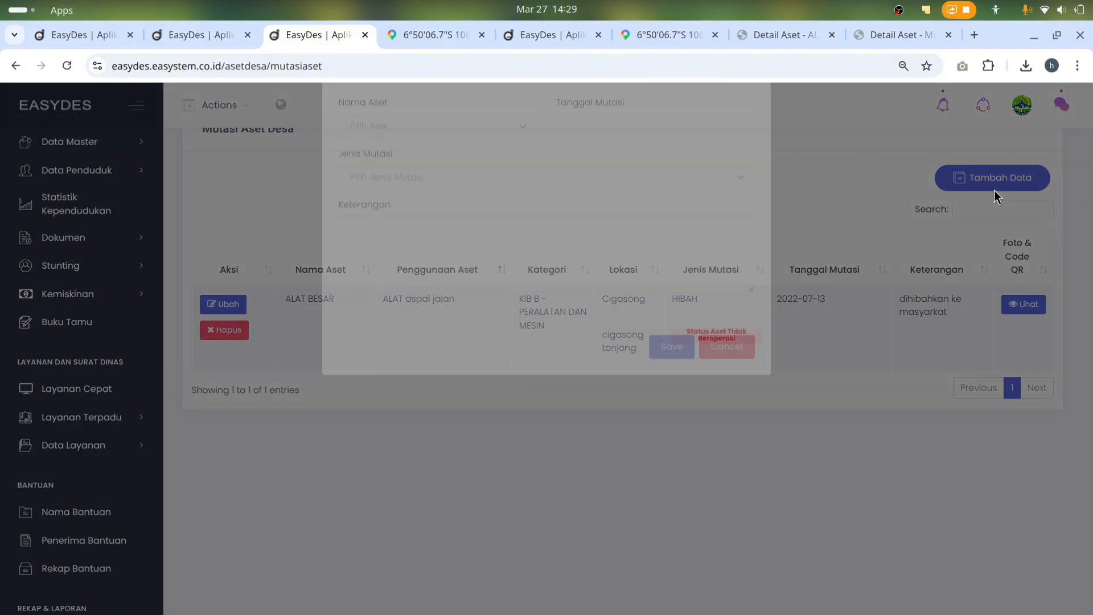
pyautogui.click(427, 202)
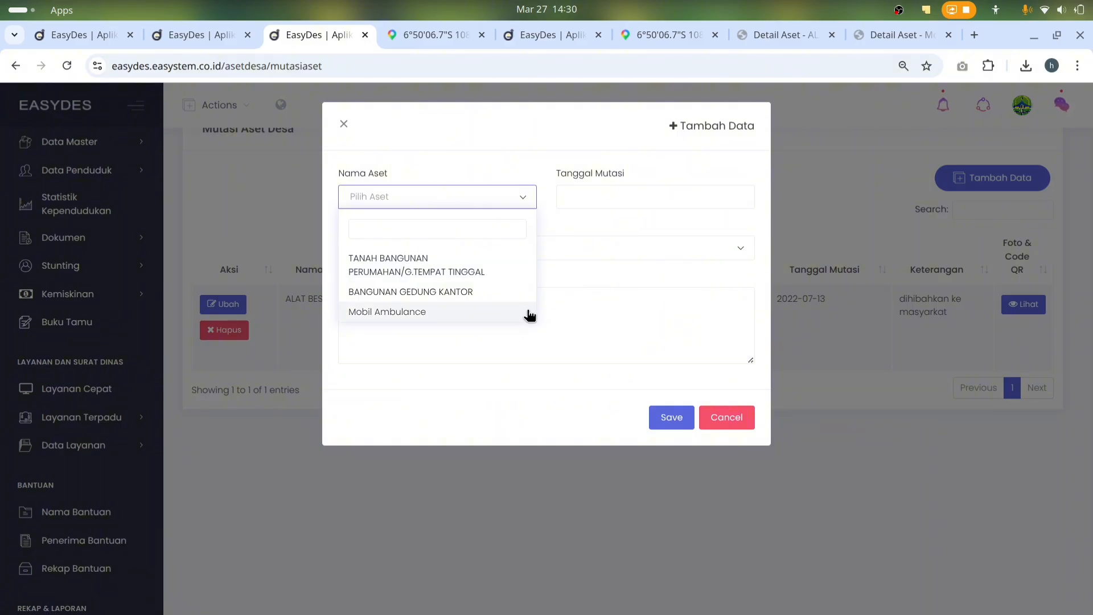
pyautogui.click(442, 266)
pyautogui.click(612, 197)
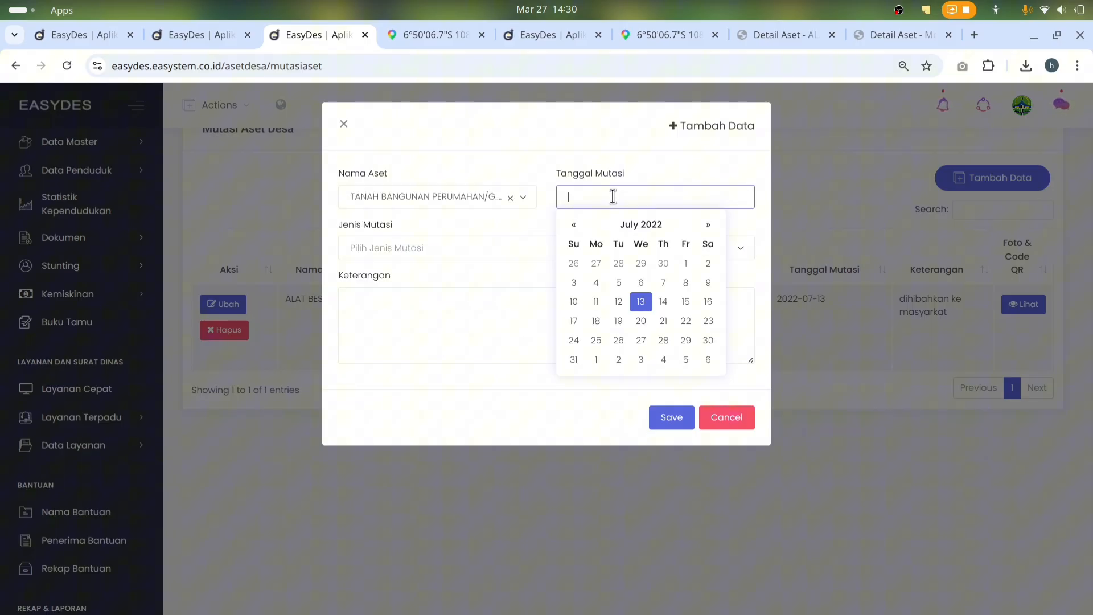
pyautogui.click(640, 224)
pyautogui.click(640, 224)
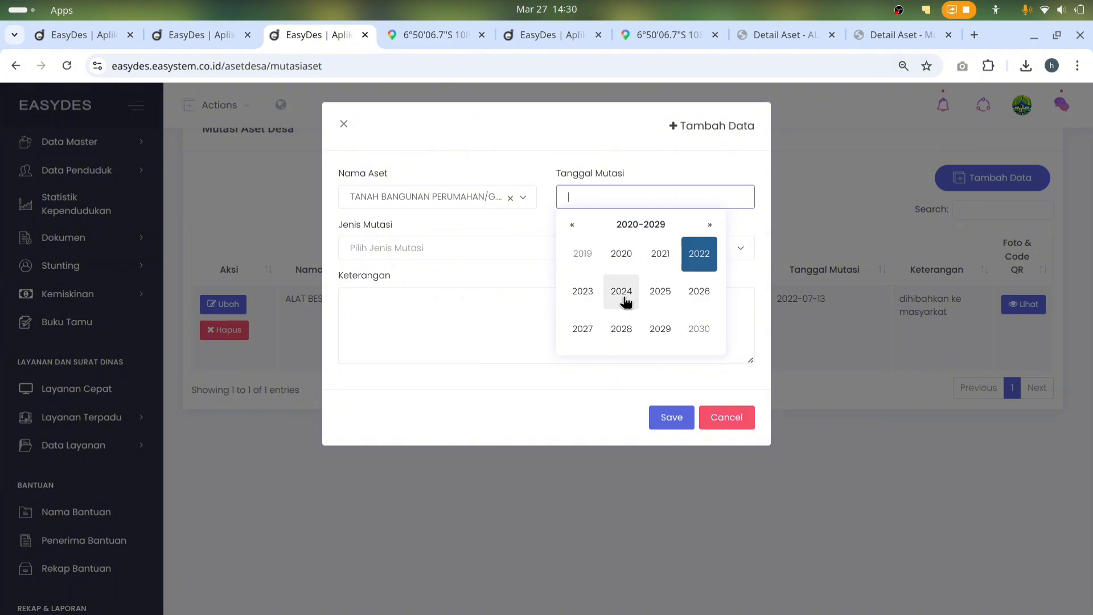
pyautogui.click(619, 311)
pyautogui.click(619, 290)
pyautogui.click(576, 302)
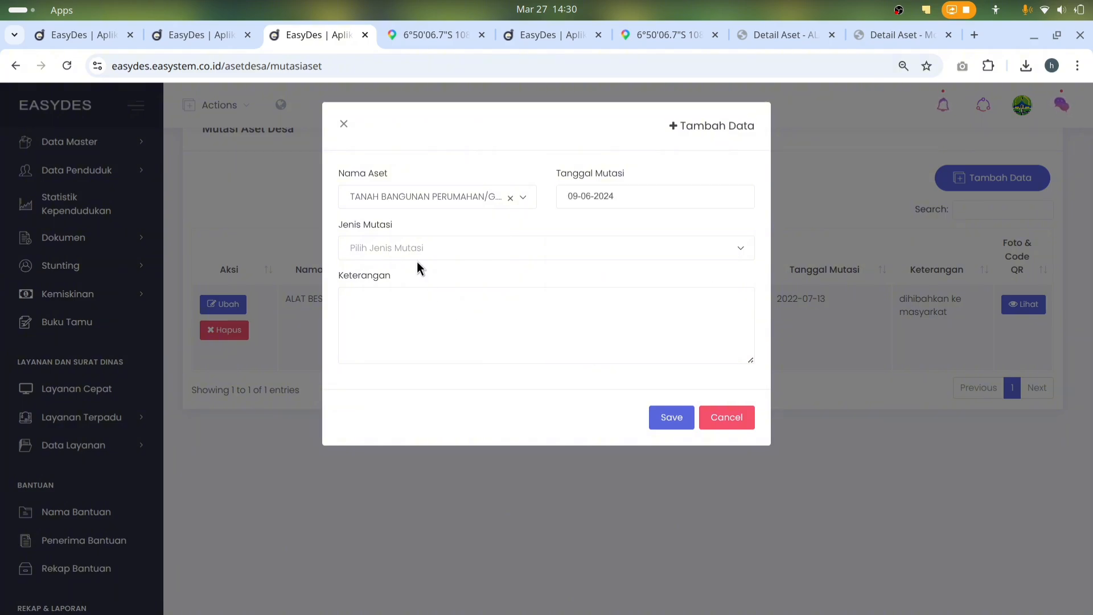
# Set the mutation type to PINDAH with the description "pindah tempat" and save the record
pyautogui.click(417, 262)
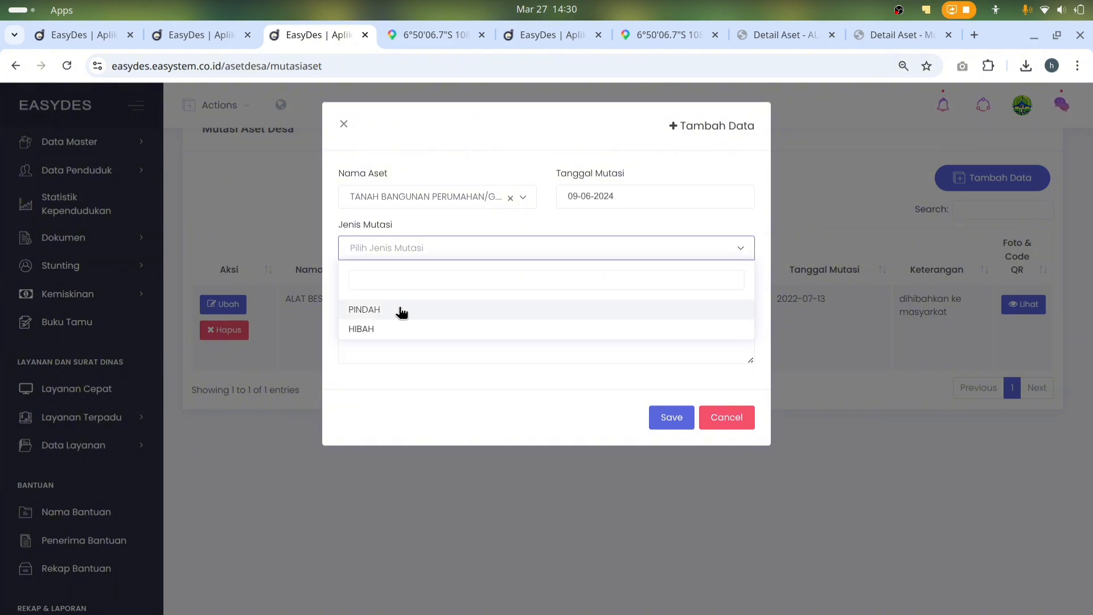
pyautogui.click(369, 313)
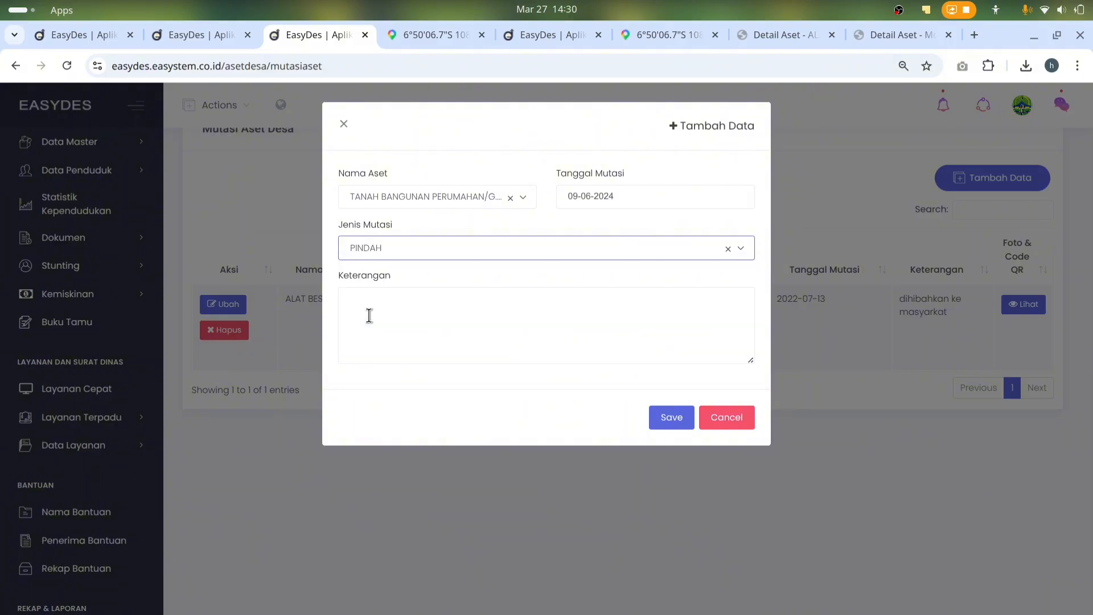
pyautogui.click(460, 333)
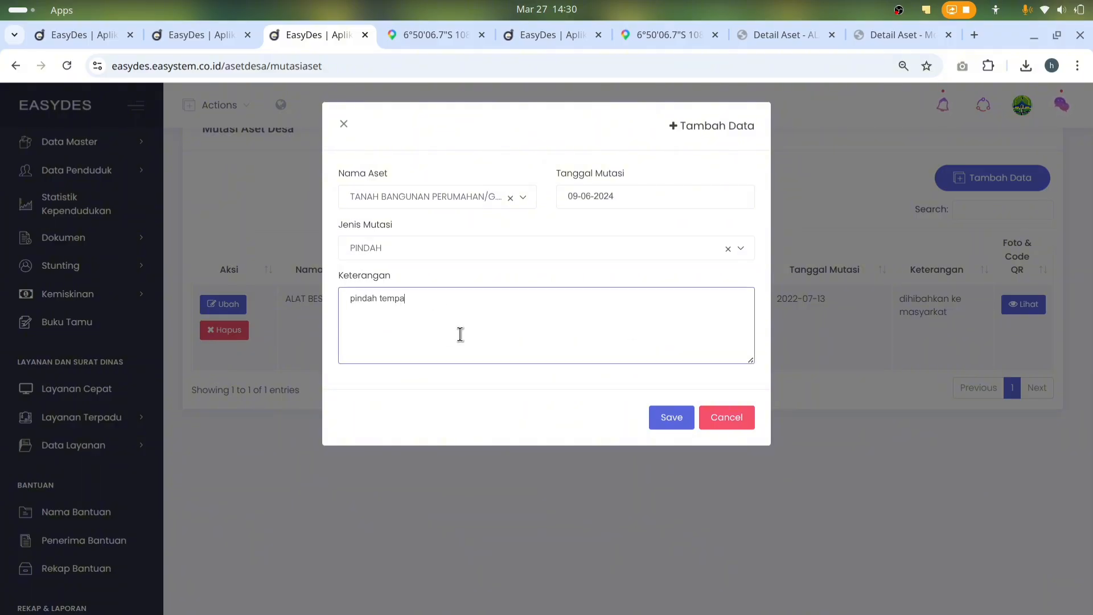
pyautogui.click(657, 412)
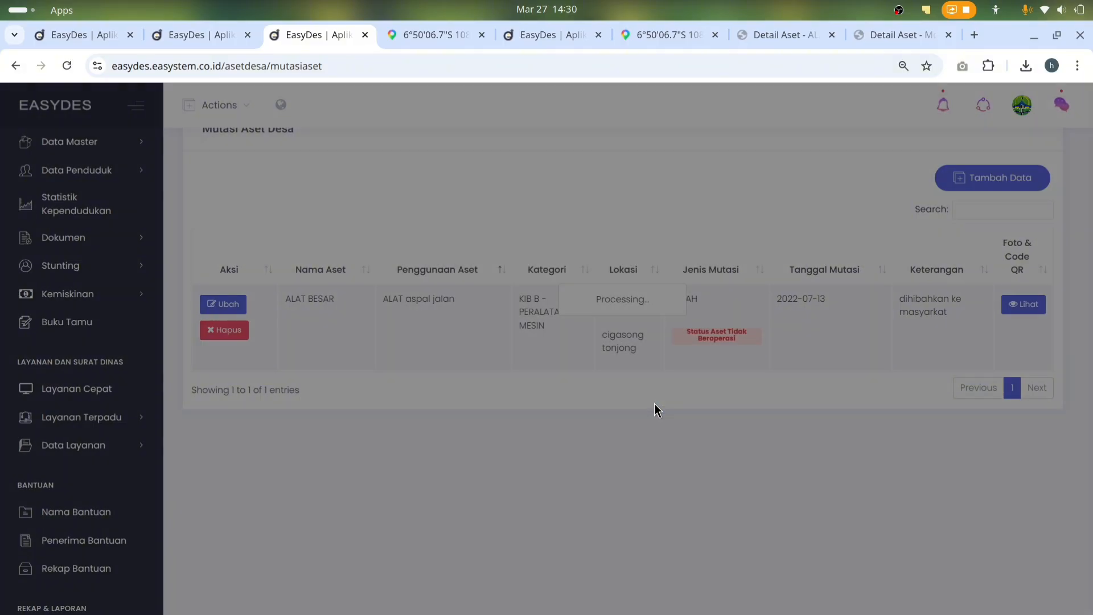
# Review the asset status of the saved PINDAH mutation alongside the HIBAH entry in the mutation list
pyautogui.scroll(-3, 654, 348)
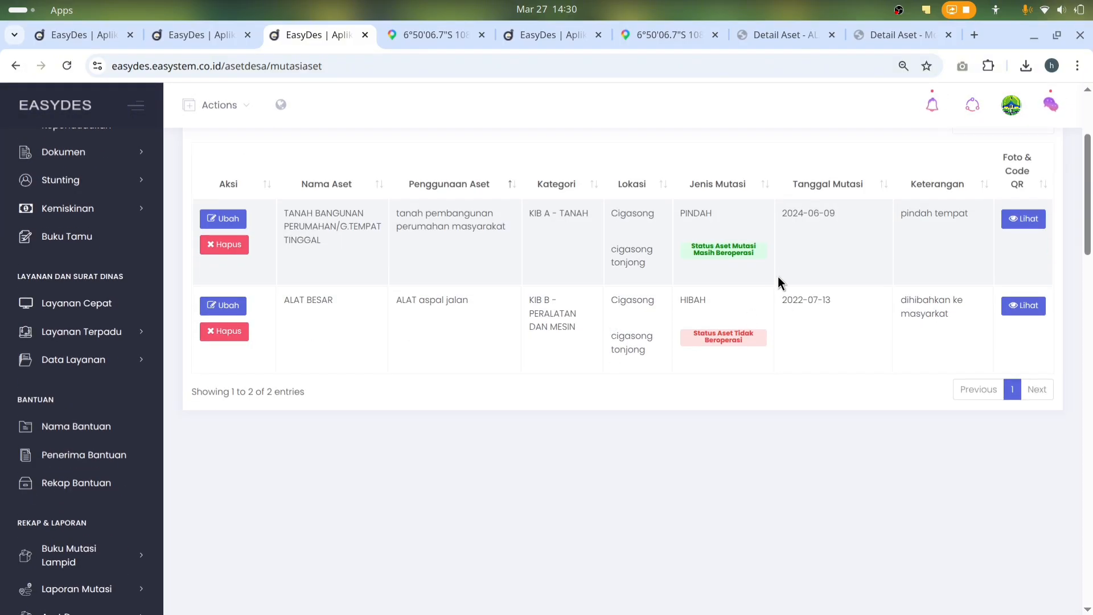
pyautogui.moveTo(689, 246); pyautogui.dragTo(720, 241)
pyautogui.click(755, 253)
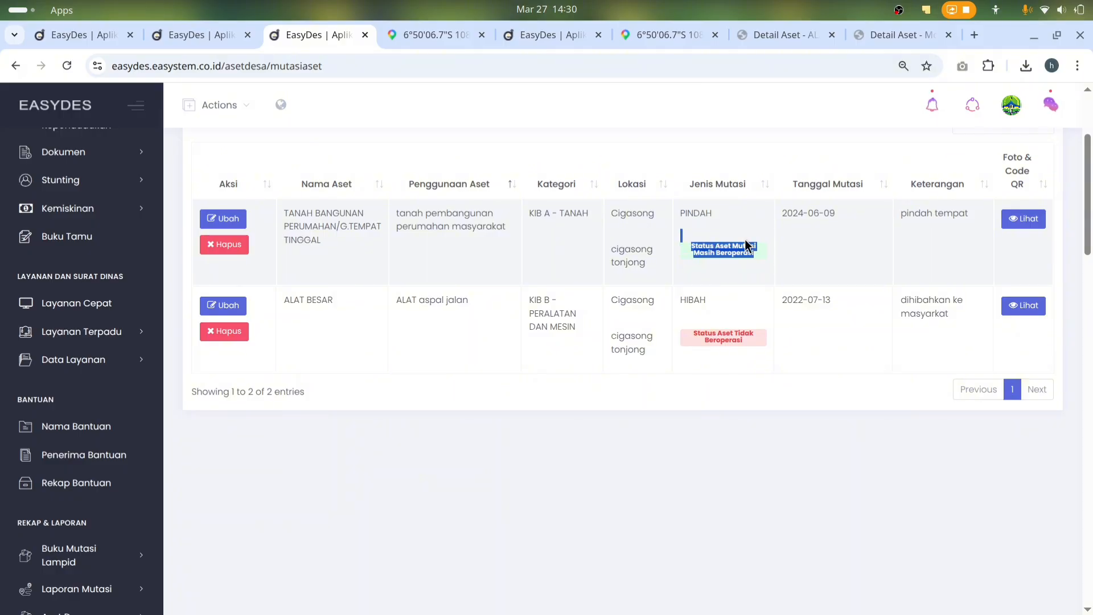
pyautogui.click(701, 263)
pyautogui.scroll(2, 709, 302)
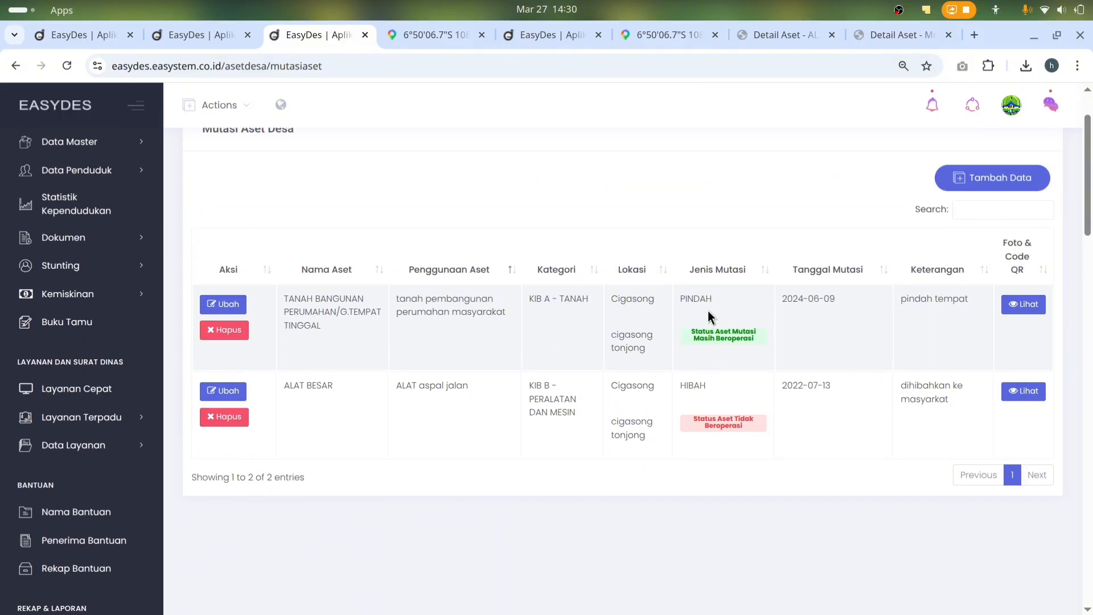
pyautogui.scroll(-2, 626, 309)
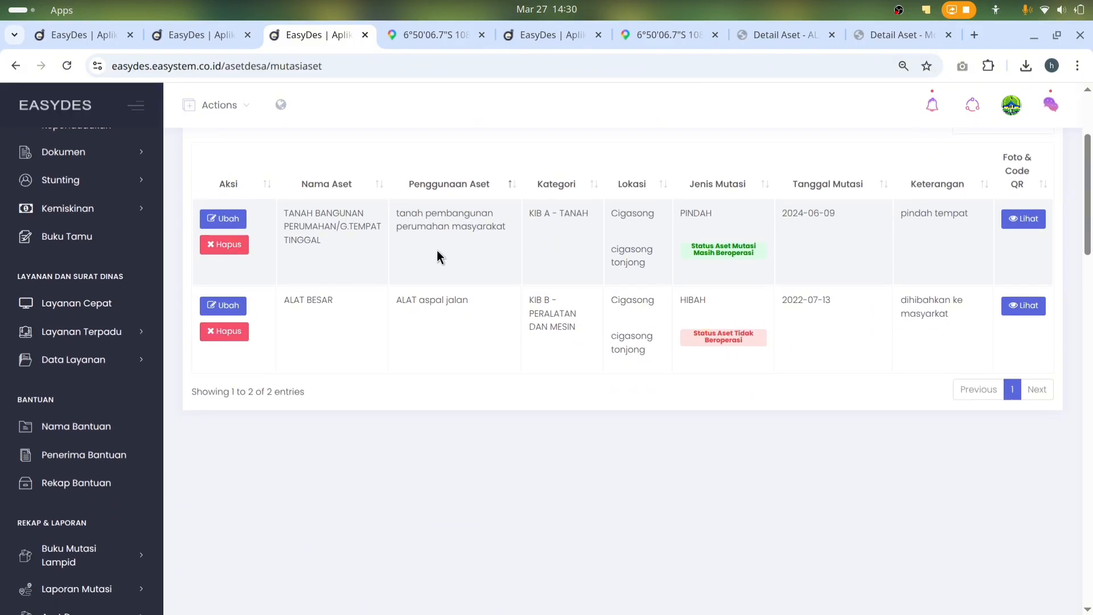
# Go from the mutation list to the village asset loan page (Peminjaman Aset) under Aset Desa
pyautogui.scroll(-5, 97, 299)
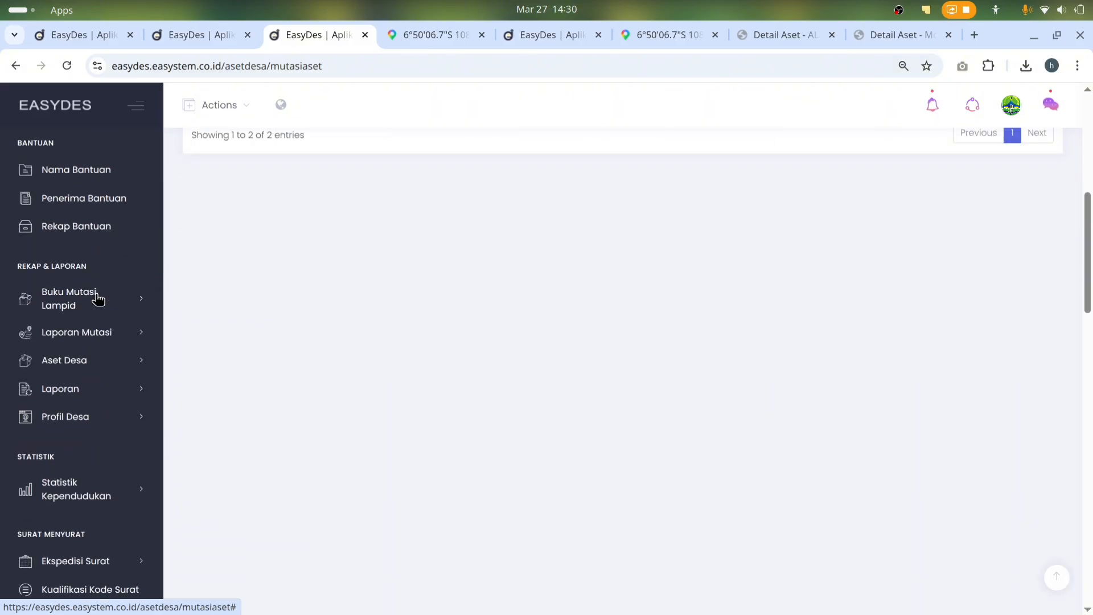
pyautogui.scroll(2, 98, 301)
pyautogui.scroll(2, 99, 301)
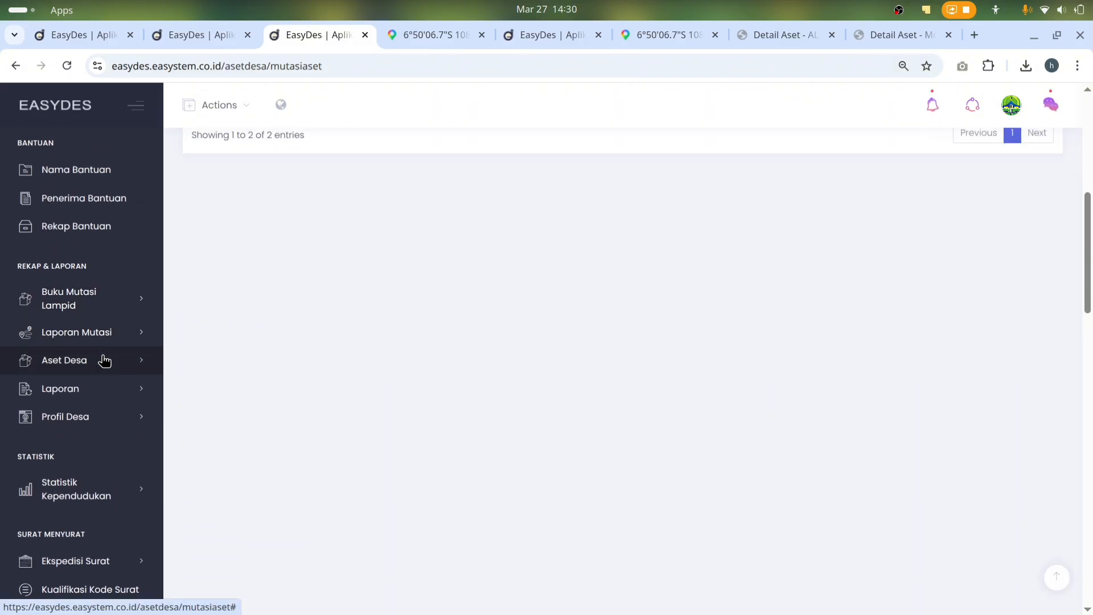
pyautogui.click(102, 360)
pyautogui.scroll(-2, 68, 376)
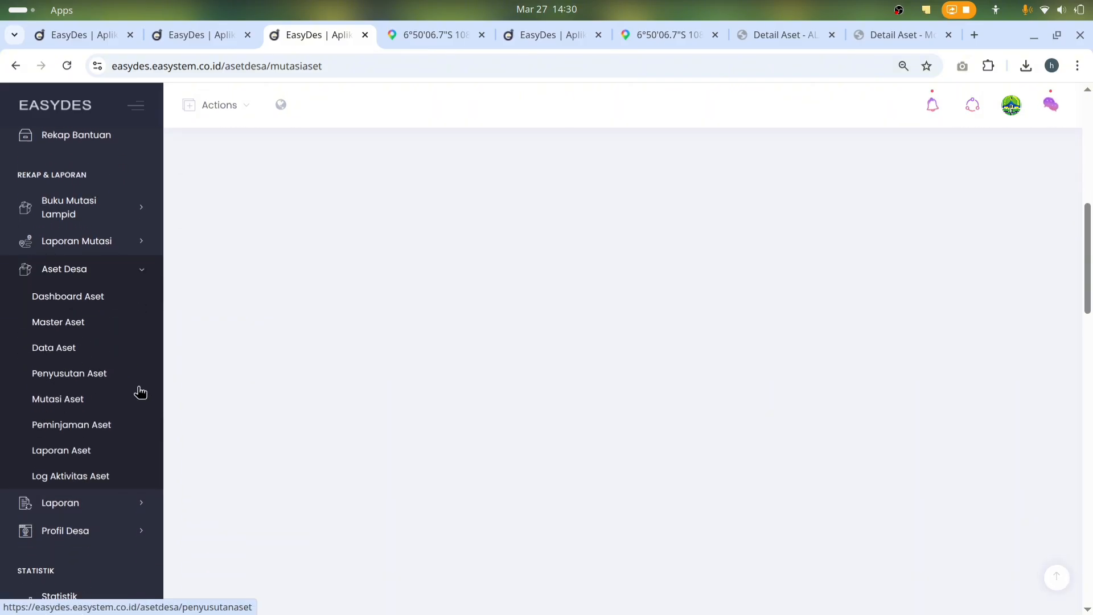
pyautogui.click(80, 433)
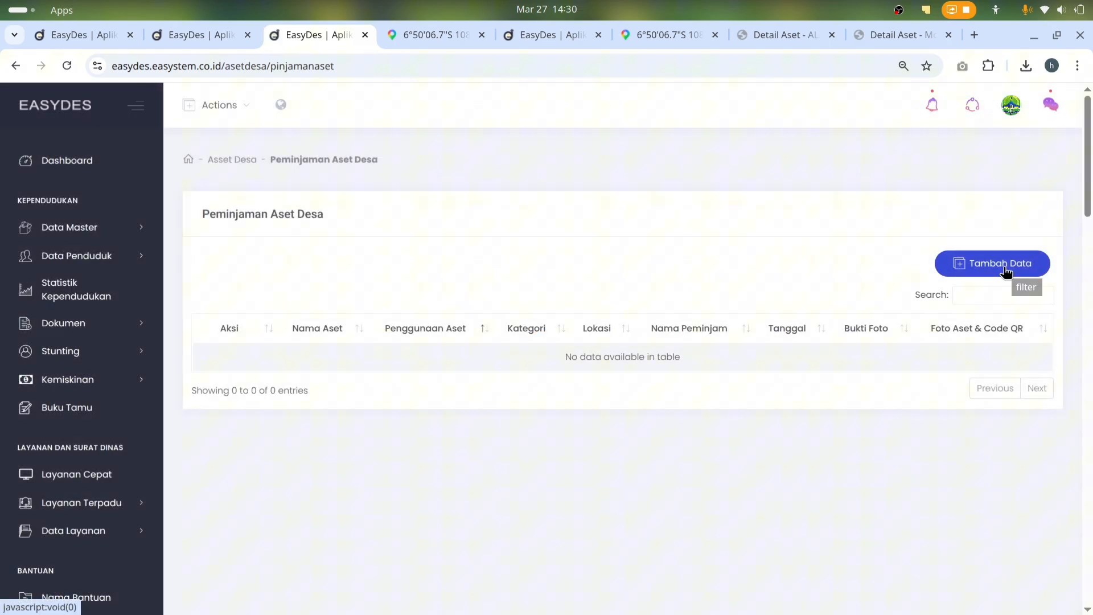
# Start a new asset loan record and enter the borrower's name as a custom entry instead of choosing a listed resident
pyautogui.click(1005, 269)
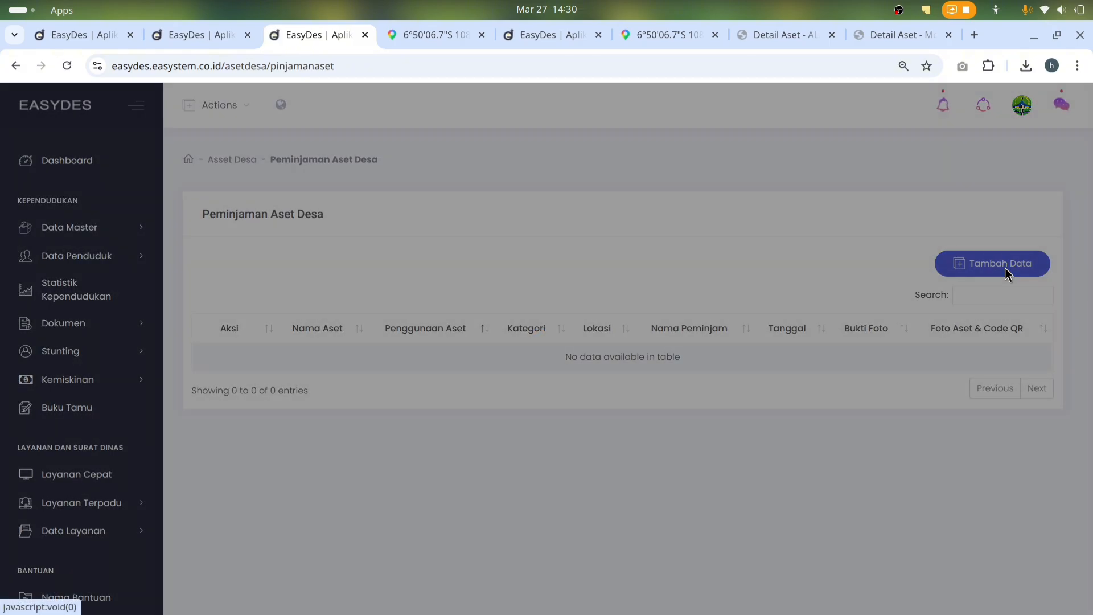
pyautogui.click(408, 199)
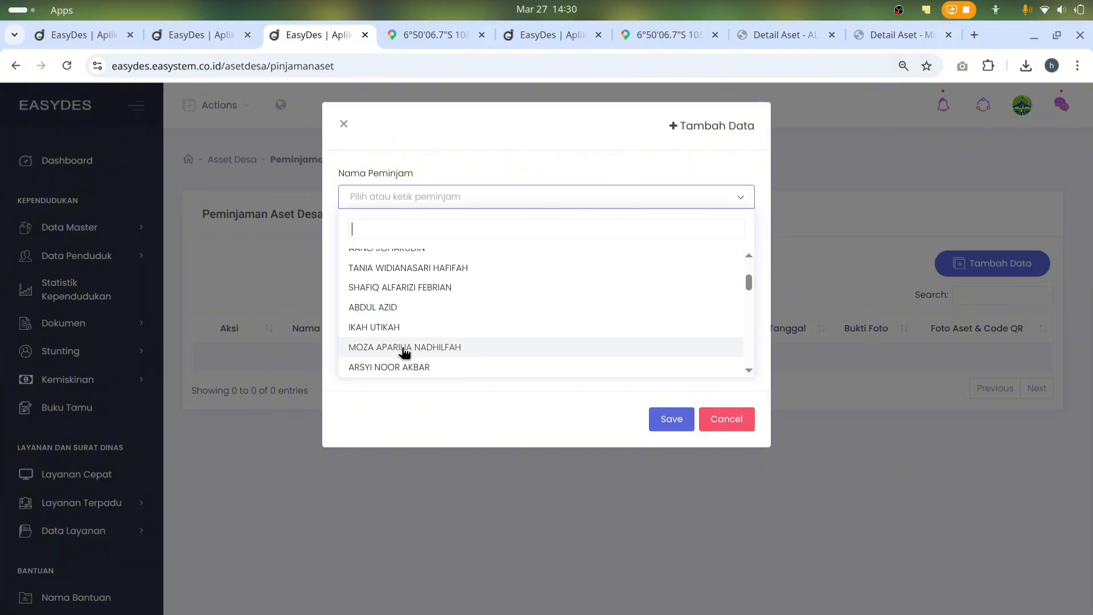
pyautogui.scroll(-3, 419, 324)
pyautogui.scroll(2, 411, 317)
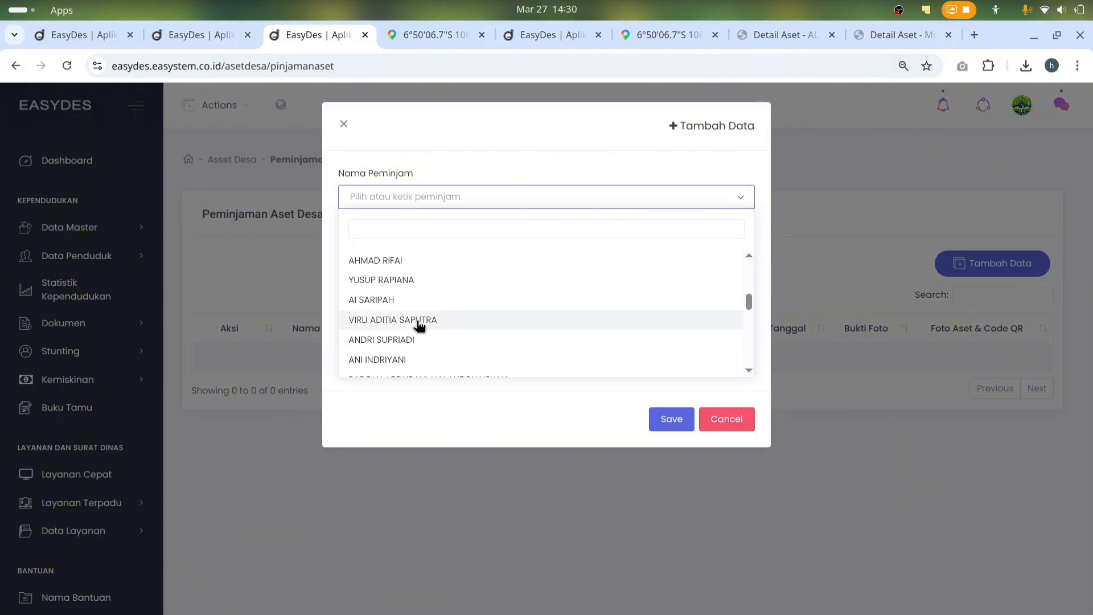
pyautogui.scroll(-3, 420, 319)
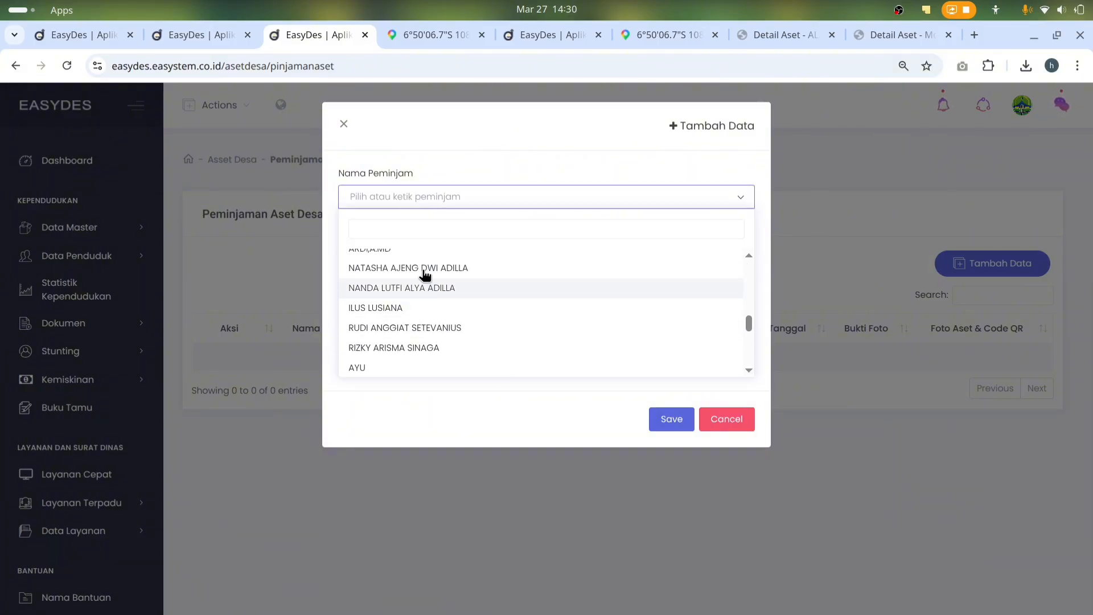
pyautogui.scroll(-2, 373, 336)
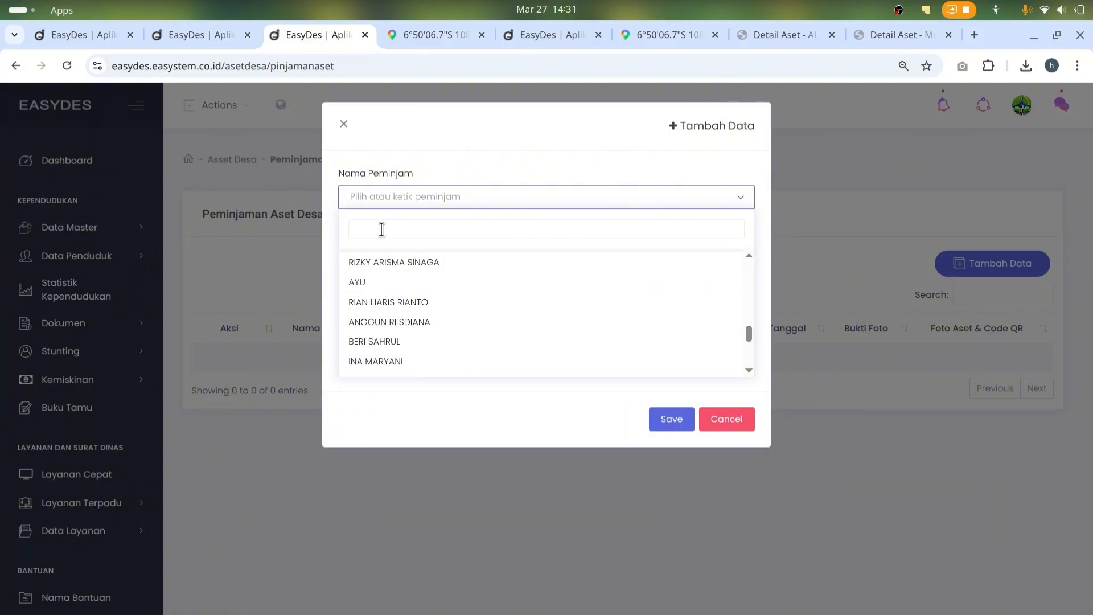
pyautogui.write('Hazza')
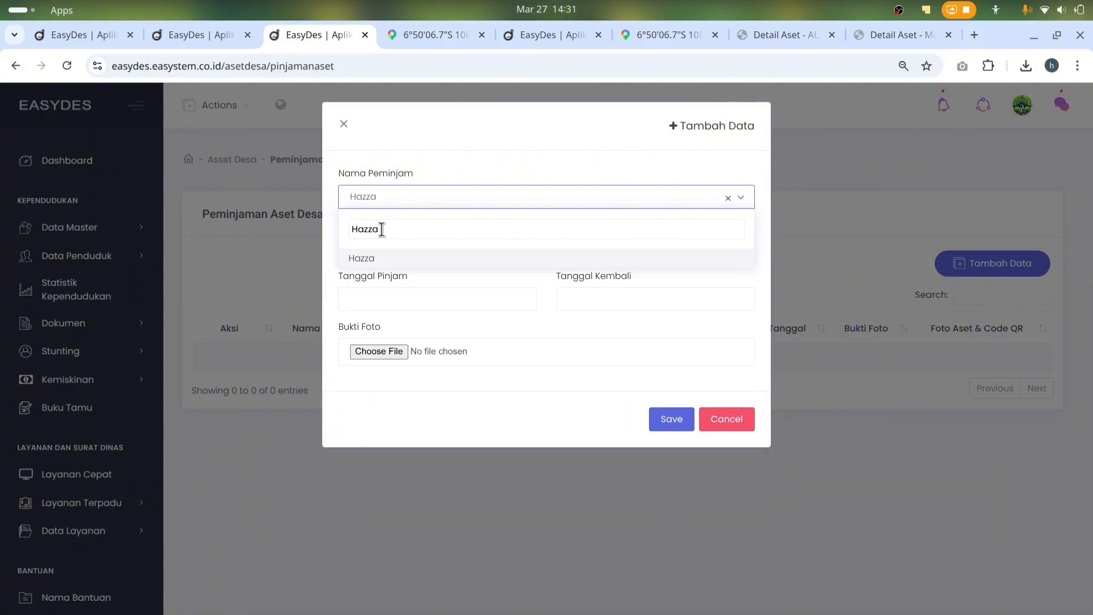
pyautogui.click(362, 259)
pyautogui.click(405, 195)
pyautogui.click(399, 191)
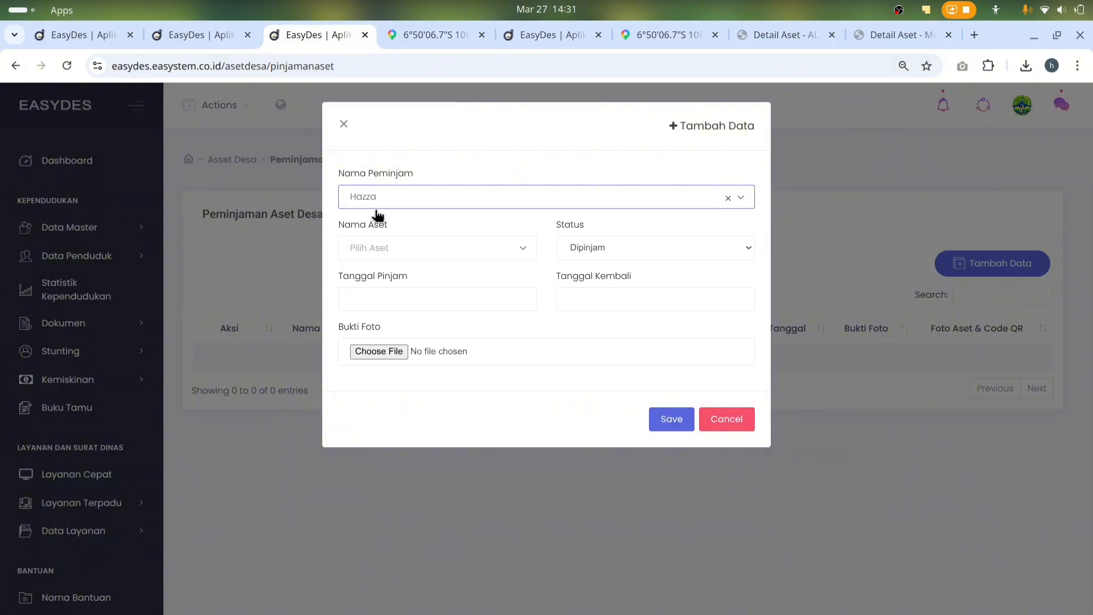
# Choose Mobil Ambulance as the borrowed asset and set the loan date to 27-03-2026
pyautogui.click(407, 250)
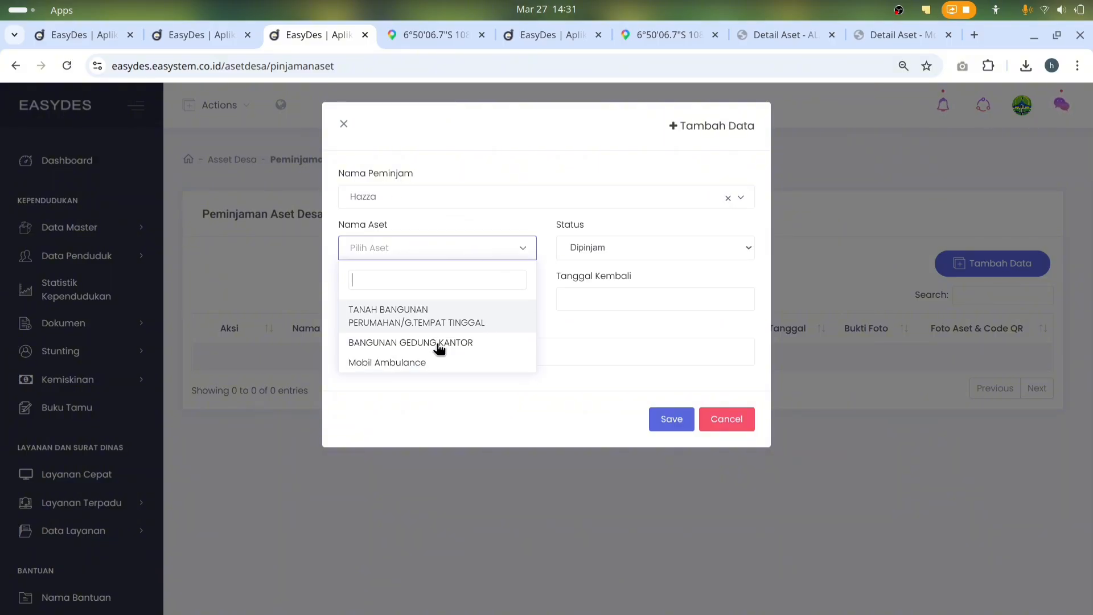
pyautogui.click(456, 368)
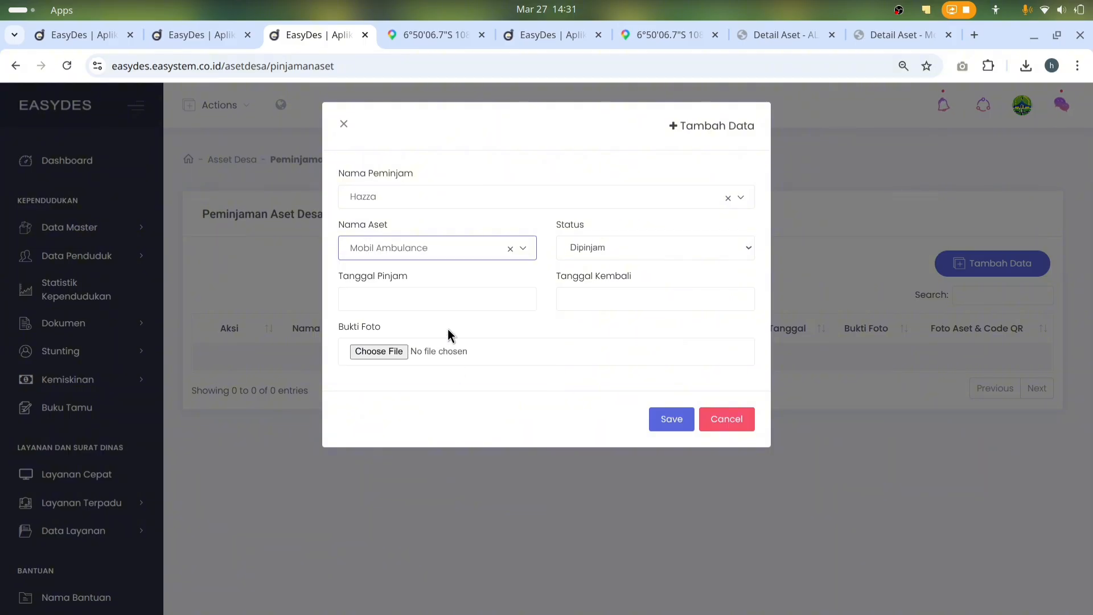
pyautogui.click(359, 298)
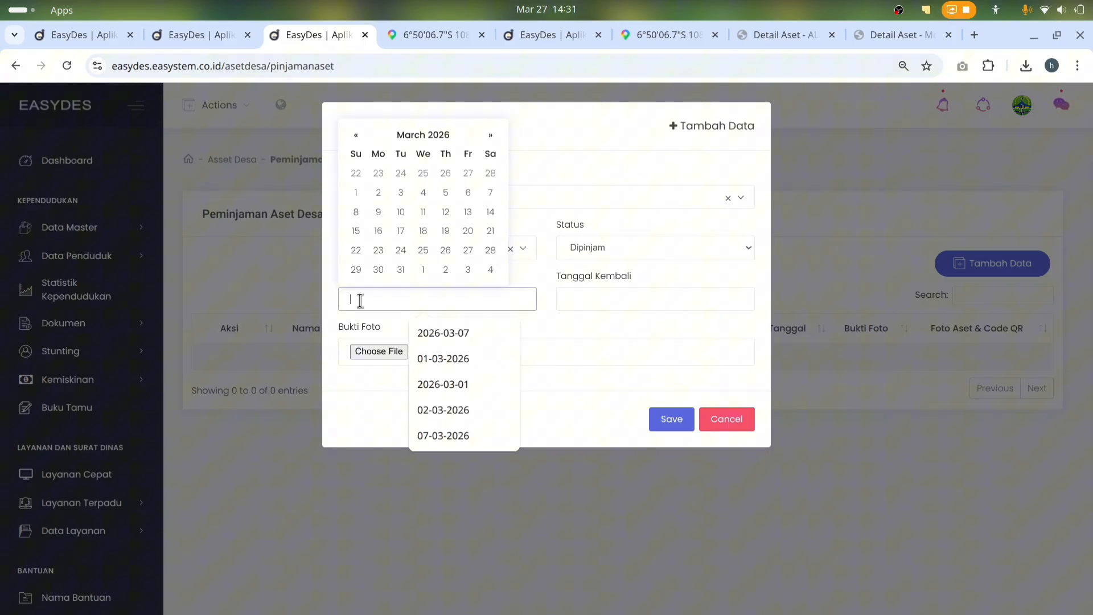
pyautogui.click(467, 251)
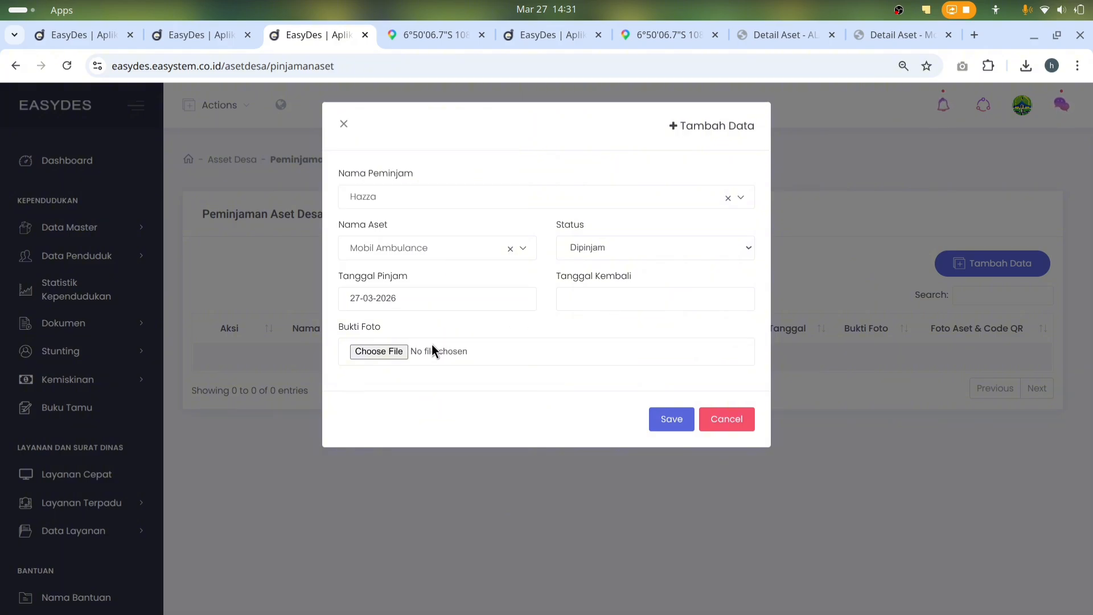
# Attach ambulan.jpeg from the Downloads folder as the loan's photo evidence and save the record
pyautogui.click(405, 349)
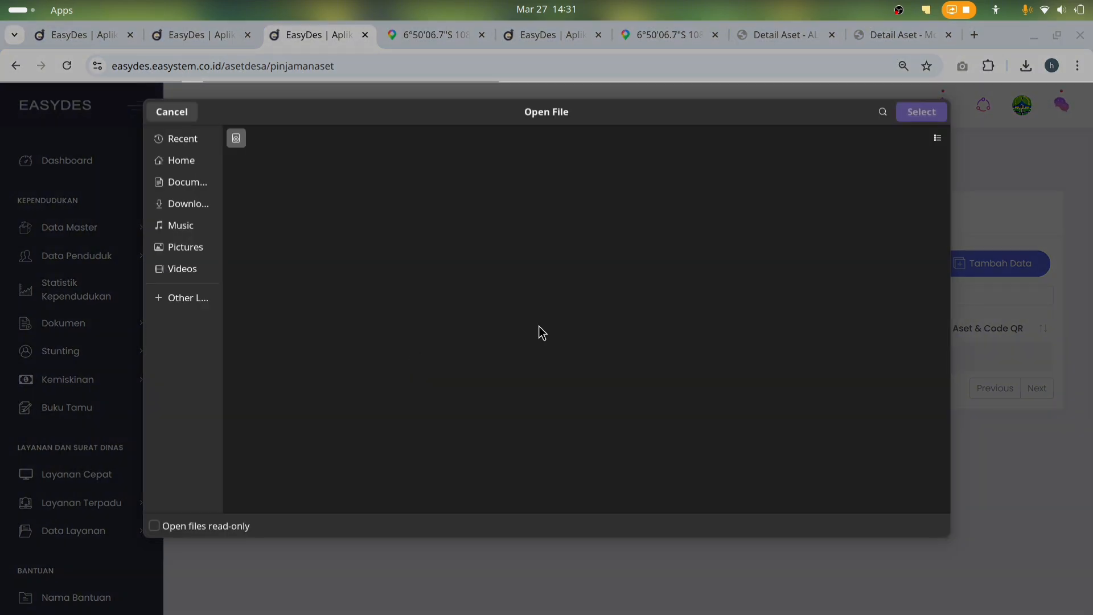
pyautogui.click(202, 184)
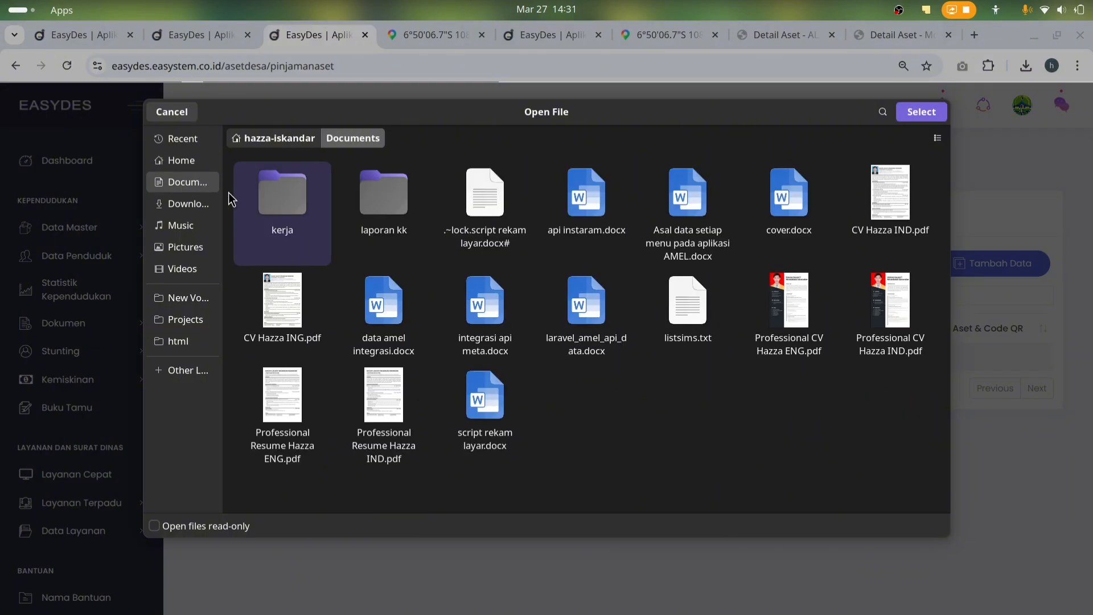
pyautogui.click(191, 204)
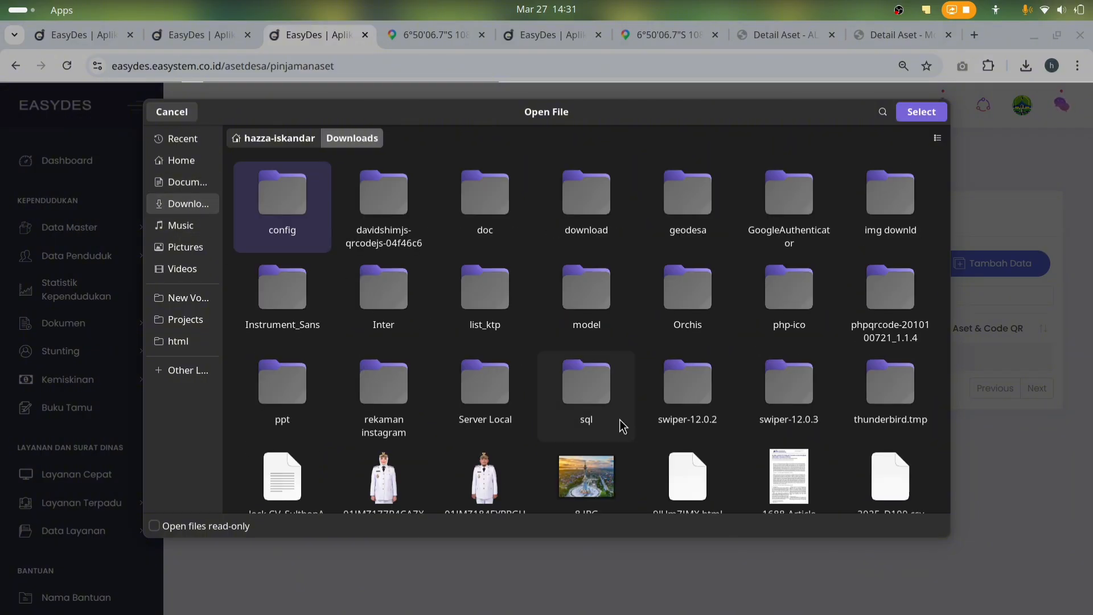
pyautogui.scroll(-3, 561, 475)
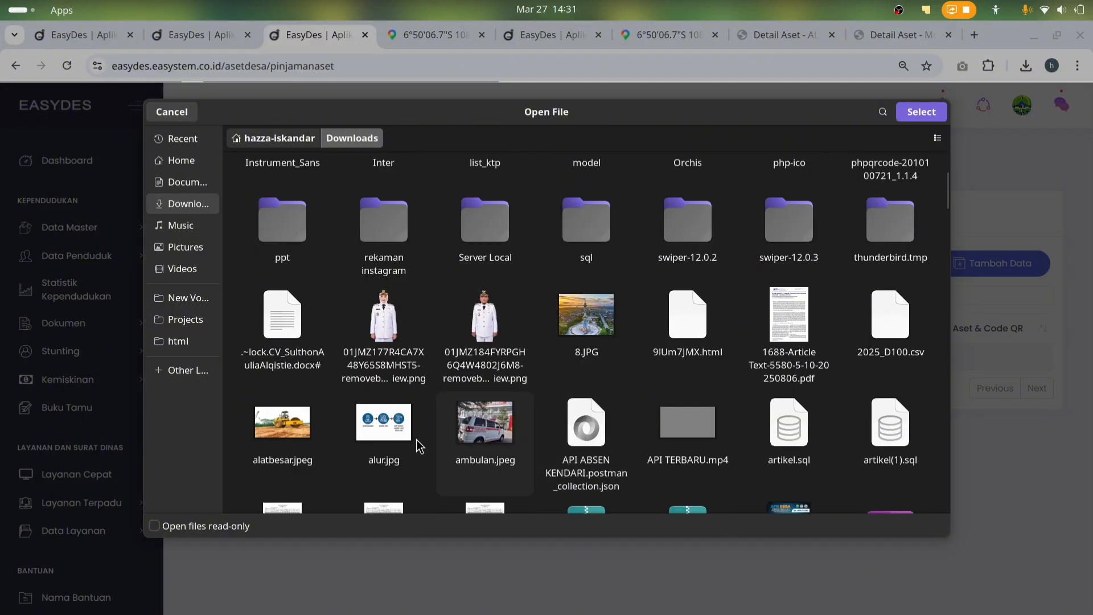
pyautogui.click(463, 432)
pyautogui.doubleClick(463, 432)
pyautogui.click(660, 419)
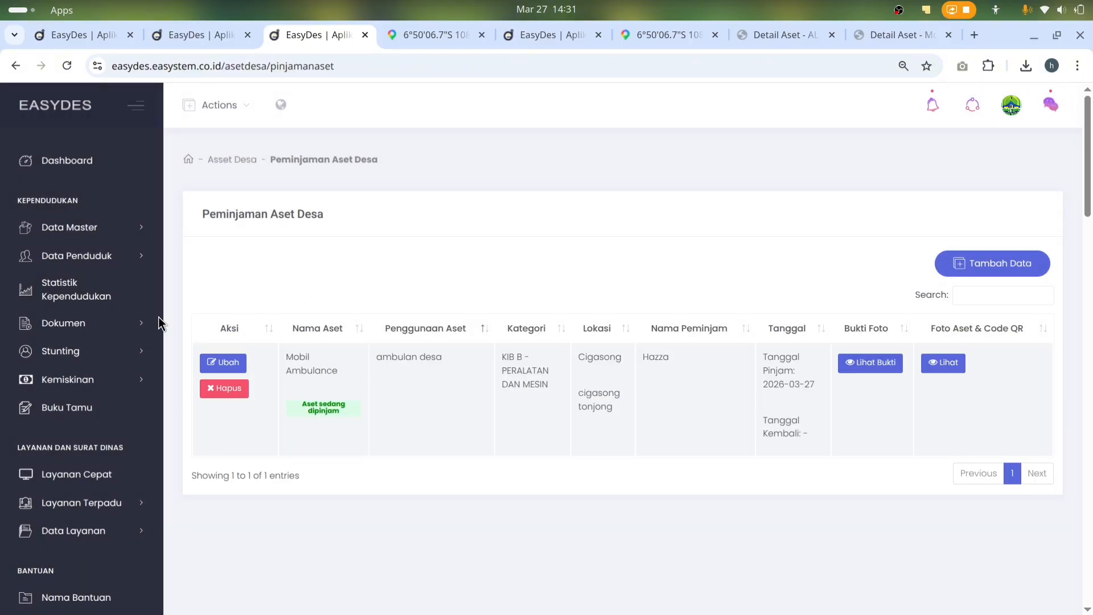
# Open the photo evidence of the saved Mobil Ambulance loan in the loan list
pyautogui.scroll(-7, 74, 358)
pyautogui.scroll(6, 425, 414)
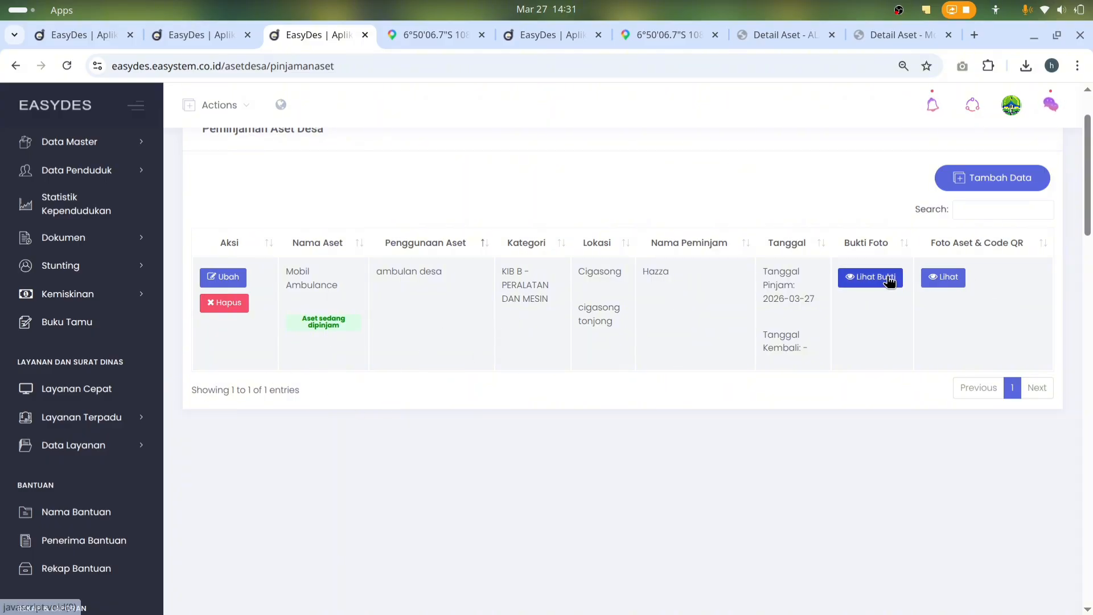
pyautogui.click(869, 278)
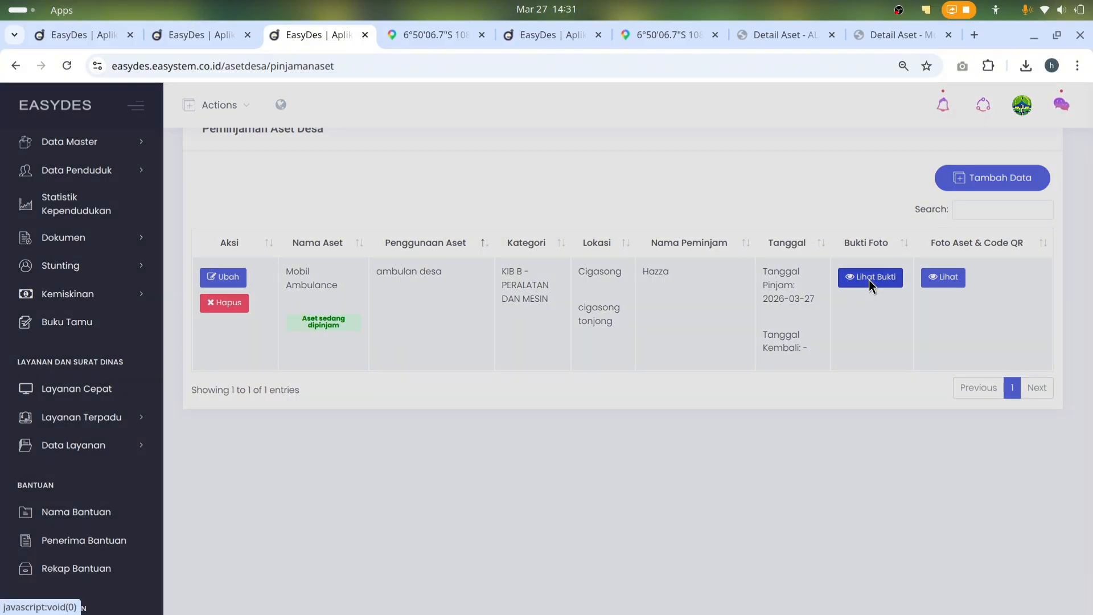
# Close the loan's photo evidence and open the Data Aset list of the village assets in a new browser tab
pyautogui.click(576, 453)
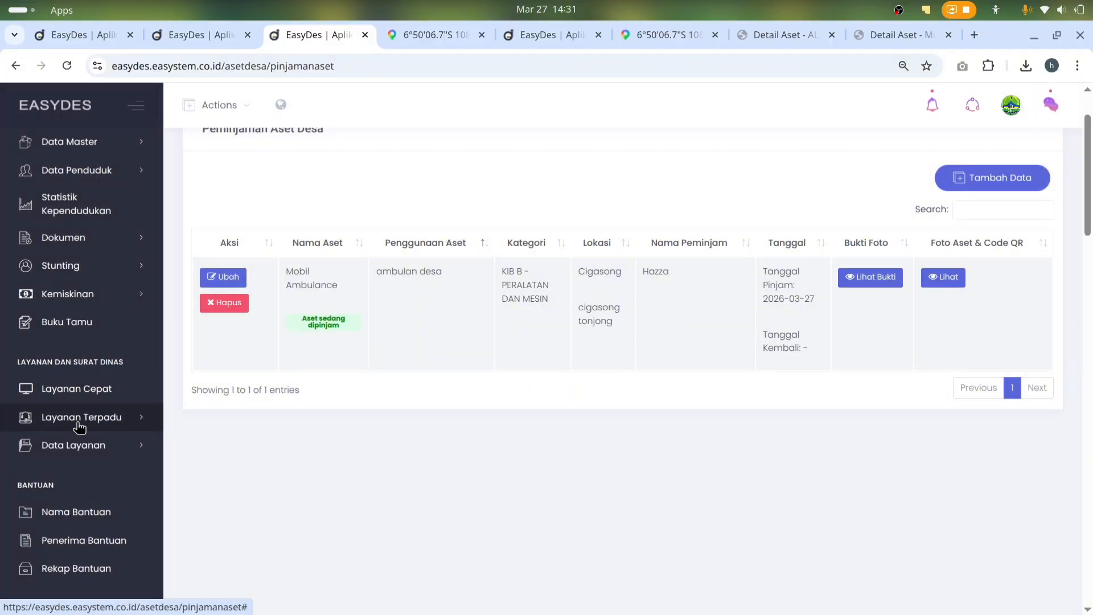
pyautogui.scroll(-5, 80, 425)
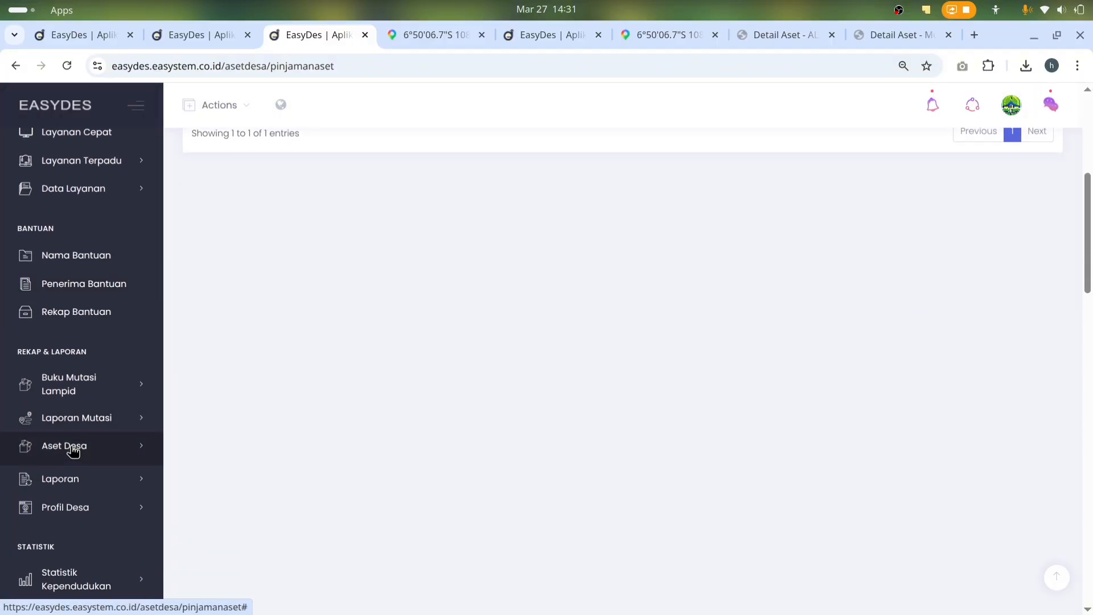
pyautogui.click(74, 446)
pyautogui.rightClick(46, 436)
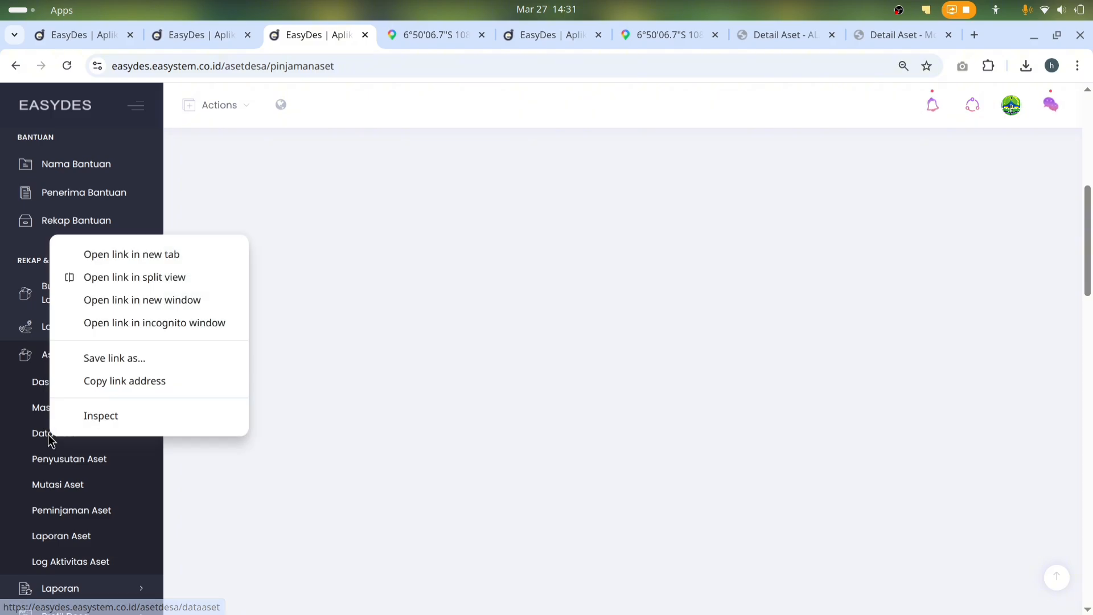
pyautogui.click(144, 255)
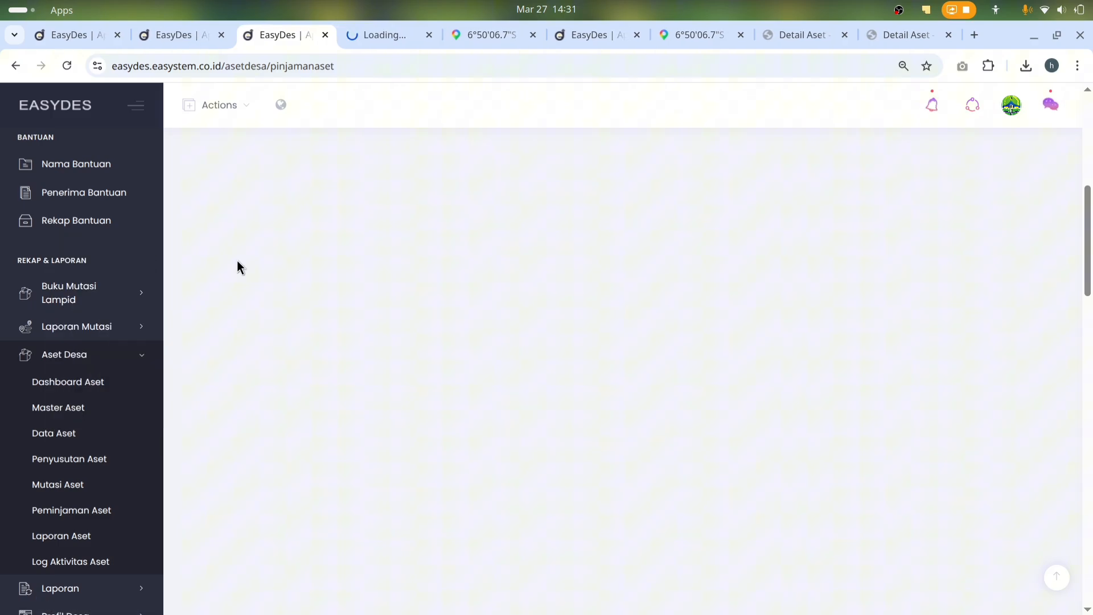
pyautogui.click(388, 41)
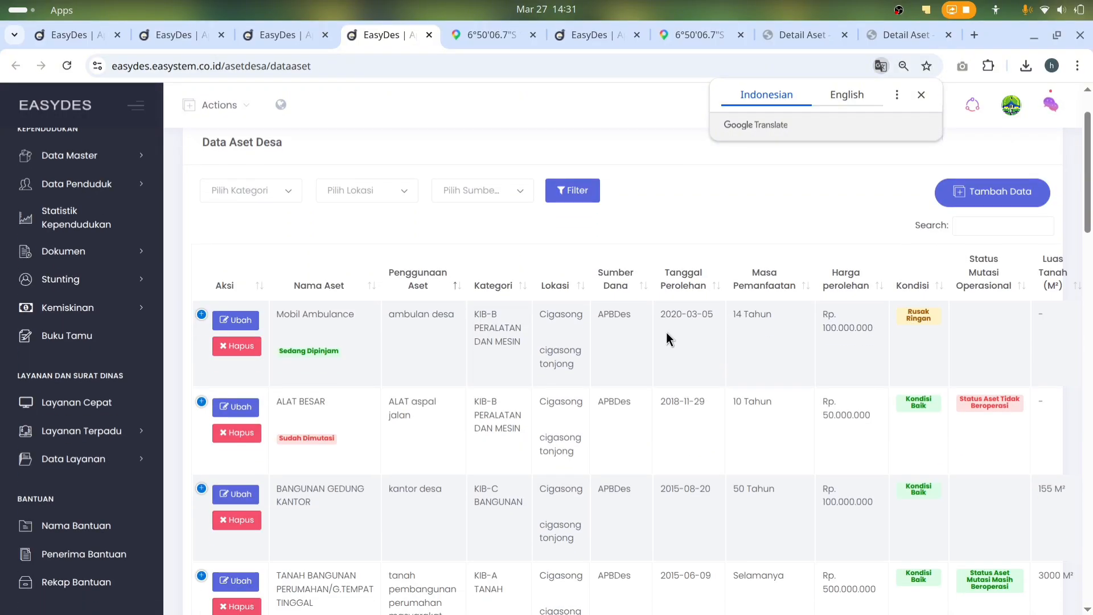
# Examine the loan and mutation status labels beneath the asset names in the Data Aset list
pyautogui.scroll(-4, 626, 399)
pyautogui.scroll(2, 520, 379)
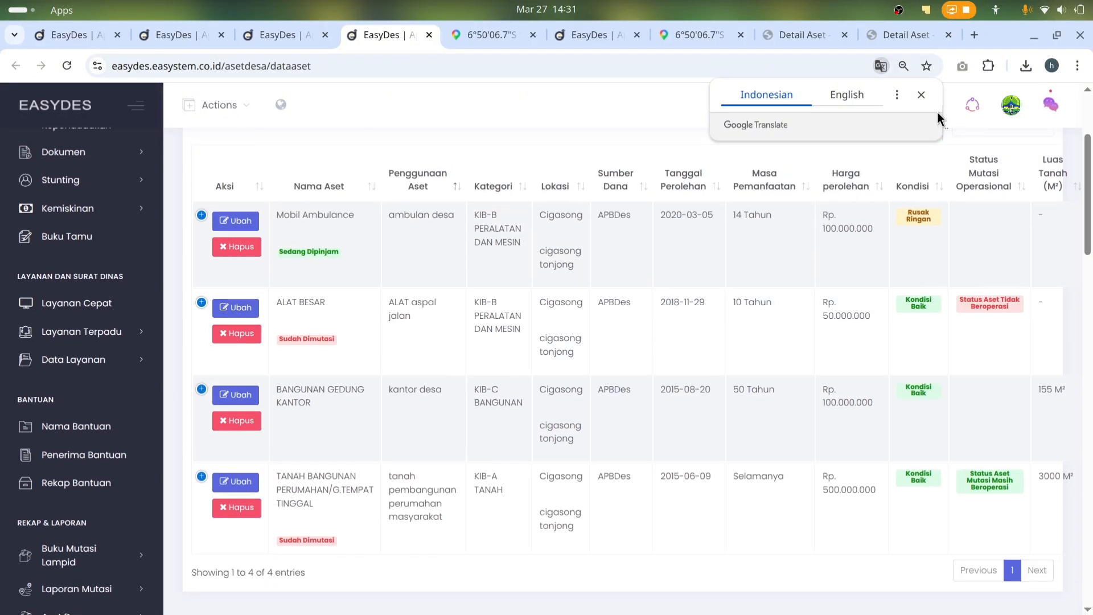
pyautogui.scroll(2, 296, 313)
pyautogui.scroll(-1, 296, 316)
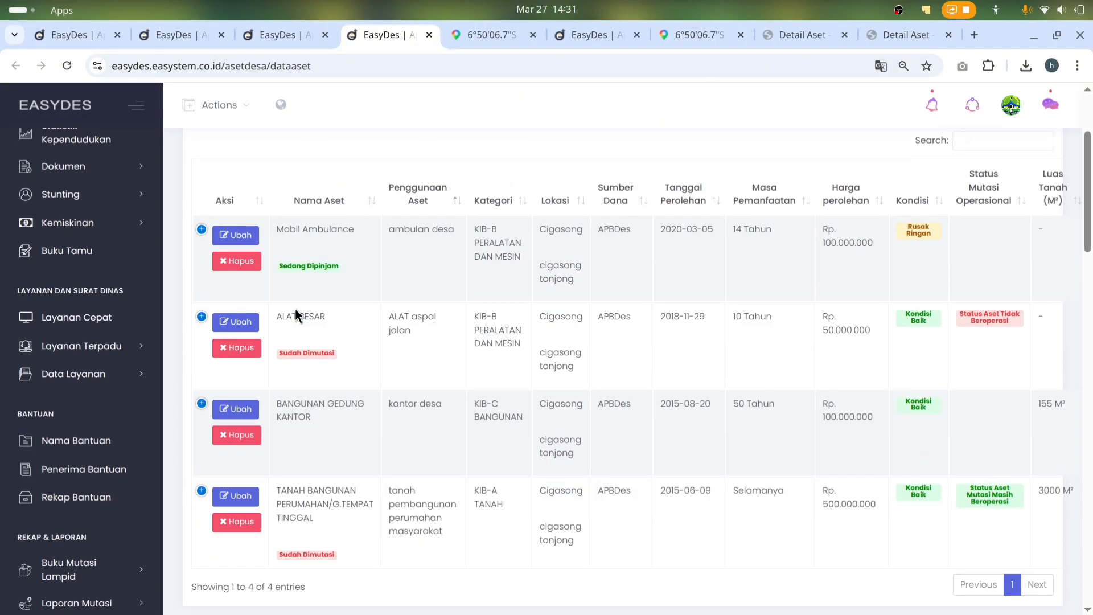
pyautogui.scroll(-1, 295, 316)
pyautogui.moveTo(277, 252); pyautogui.dragTo(357, 259)
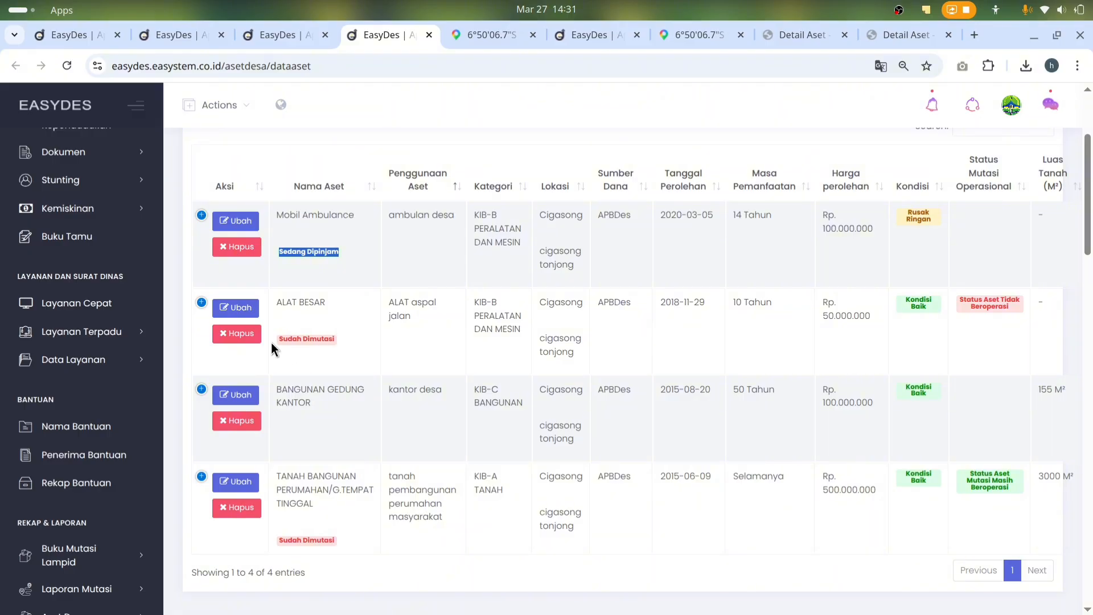
pyautogui.moveTo(277, 339); pyautogui.dragTo(378, 341)
pyautogui.click(356, 517)
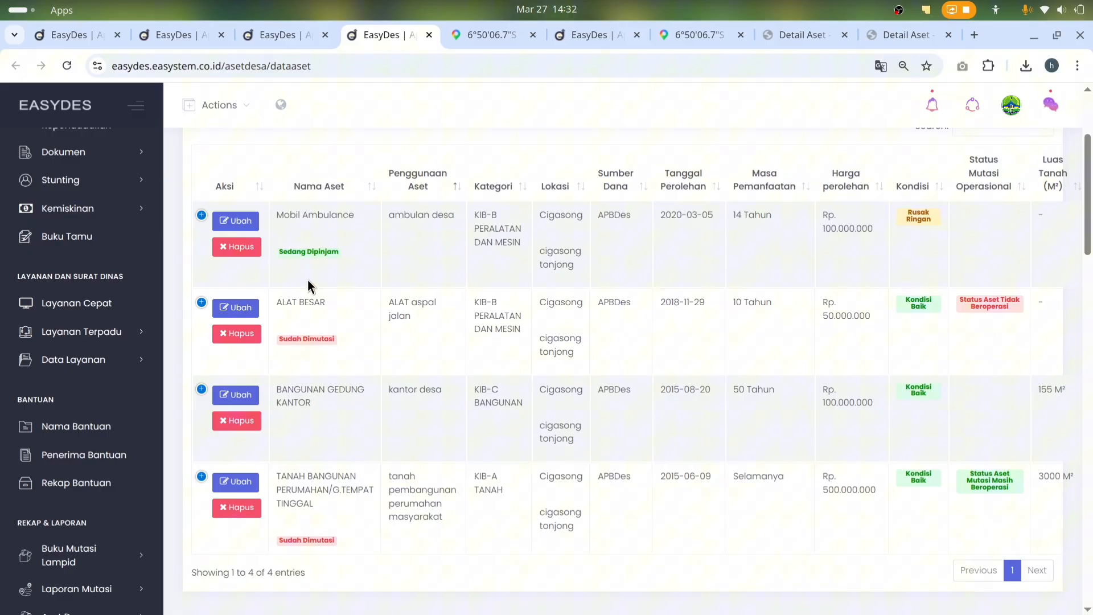
pyautogui.tripleClick(328, 254)
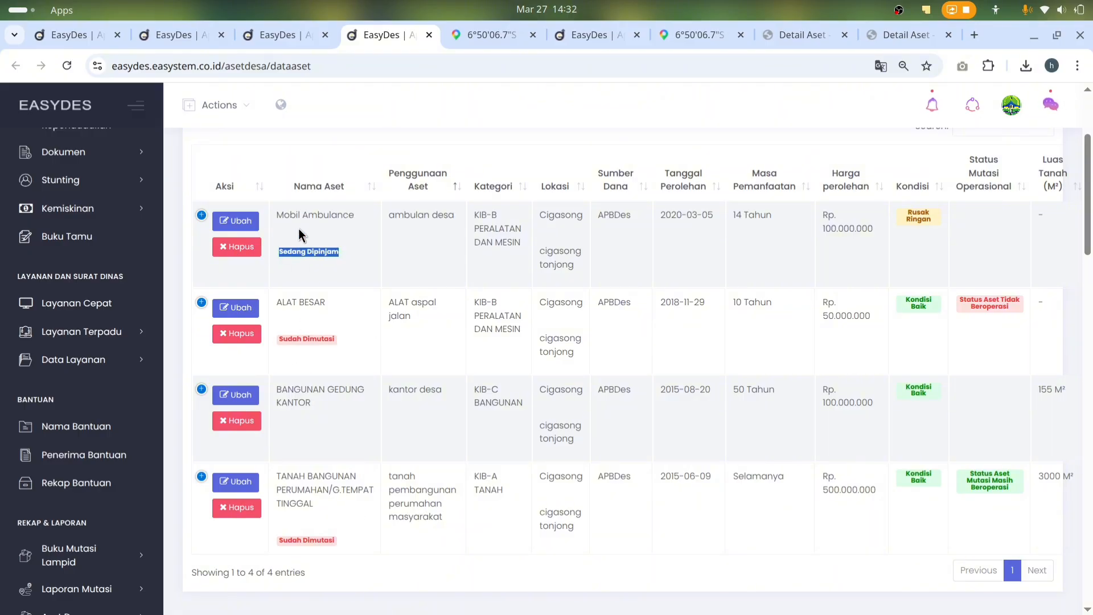
# Edit the Mobil Ambulance loan record, set its status to Kembali with return date 31-03-2026, and save it
pyautogui.click(279, 35)
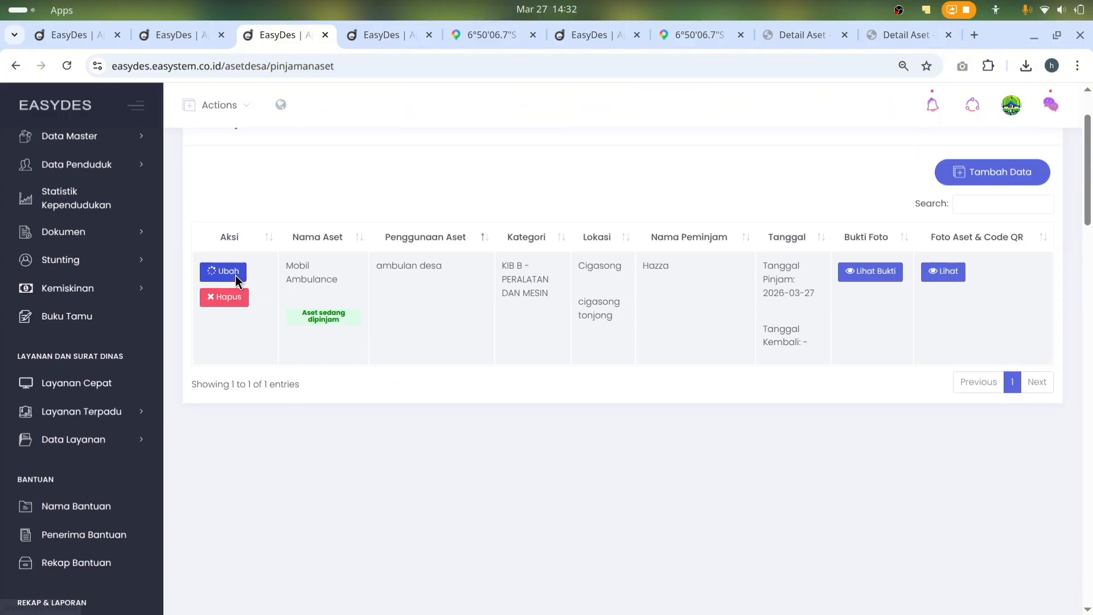
pyautogui.click(223, 272)
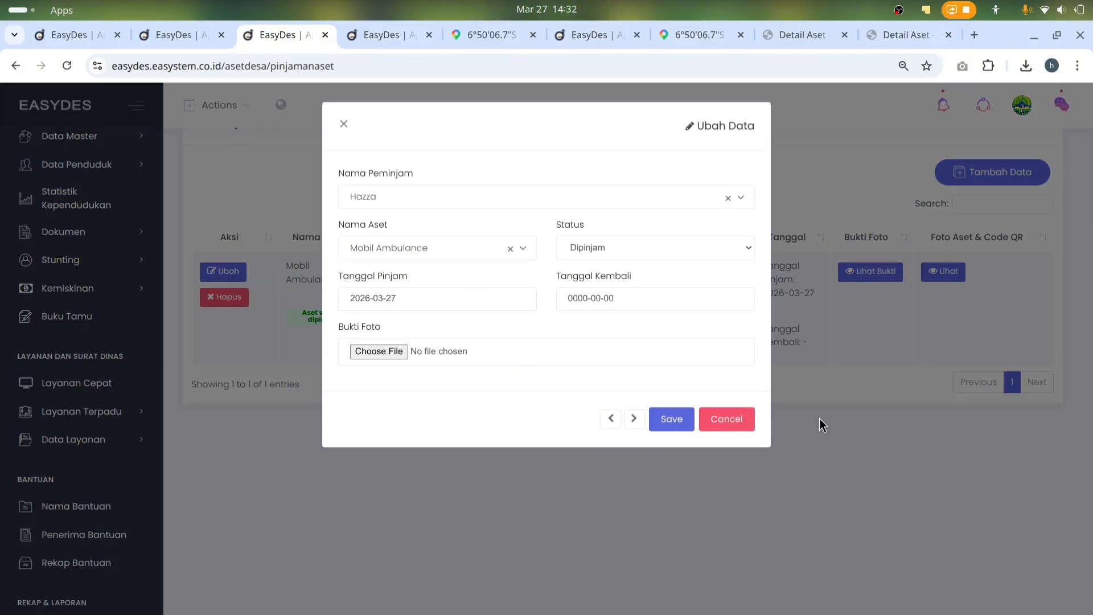
pyautogui.click(610, 247)
pyautogui.click(600, 281)
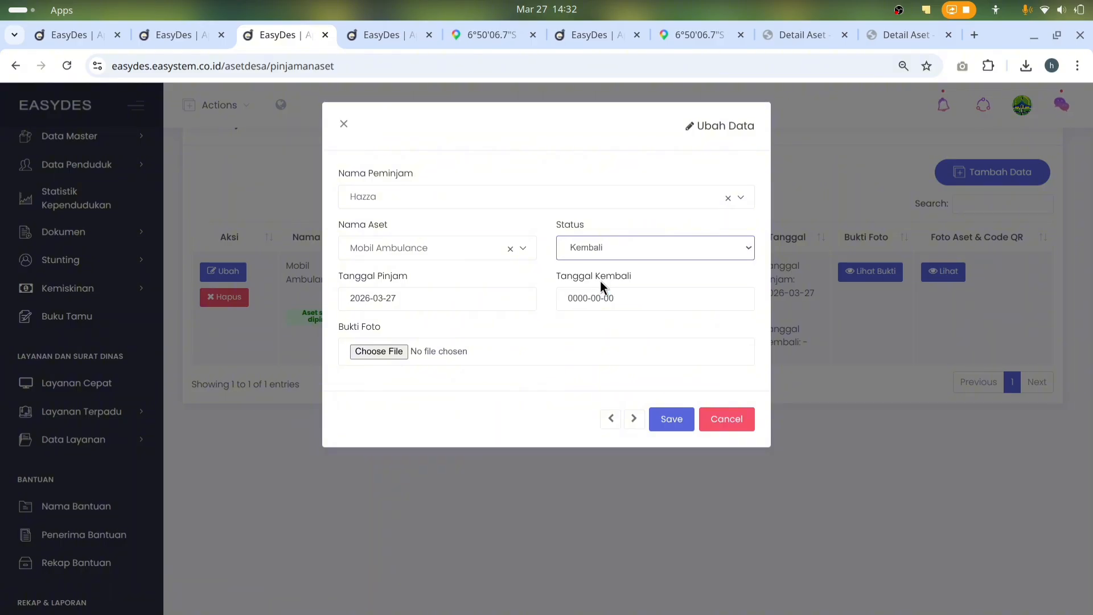
pyautogui.click(644, 303)
pyautogui.click(618, 269)
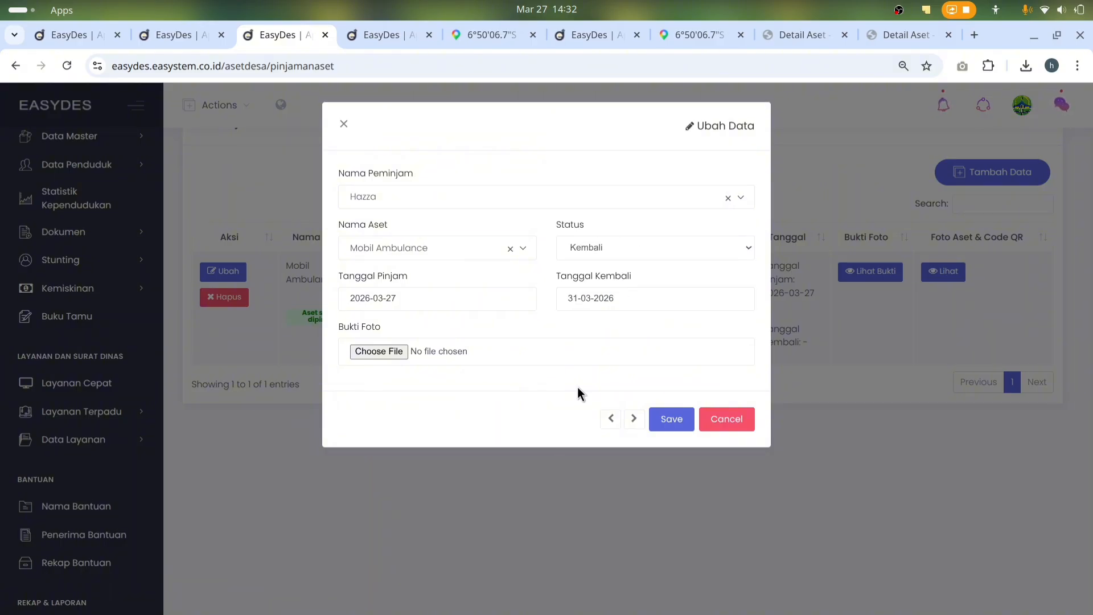
pyautogui.click(671, 421)
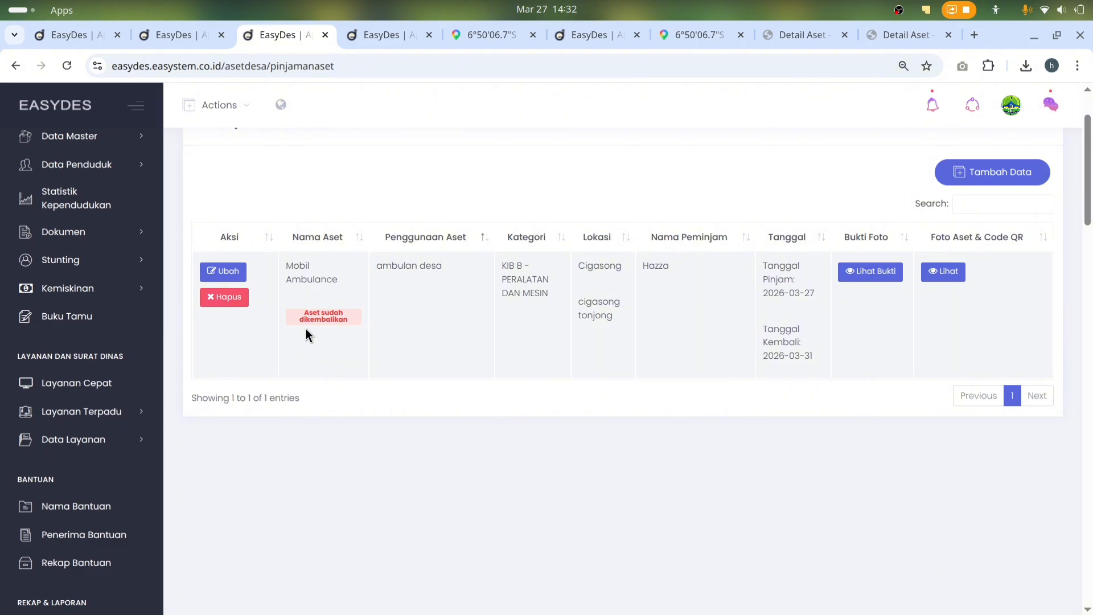
pyautogui.moveTo(305, 313); pyautogui.dragTo(343, 324)
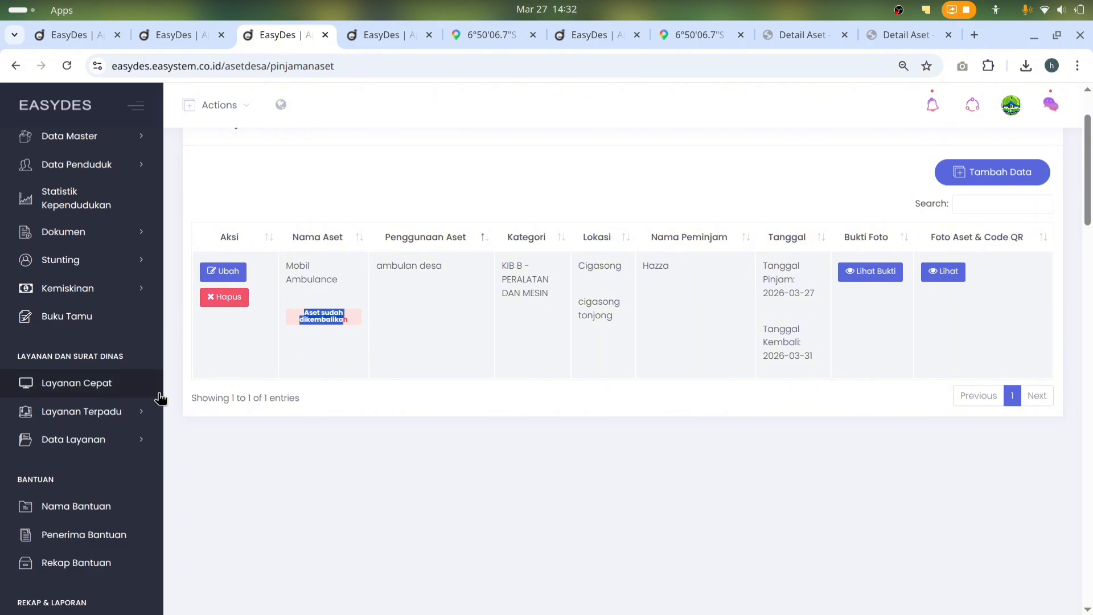
# Open the Laporan Aset page and review its report sections for assets, depreciation, mutations and loans
pyautogui.scroll(-3, 87, 390)
pyautogui.scroll(-5, 88, 393)
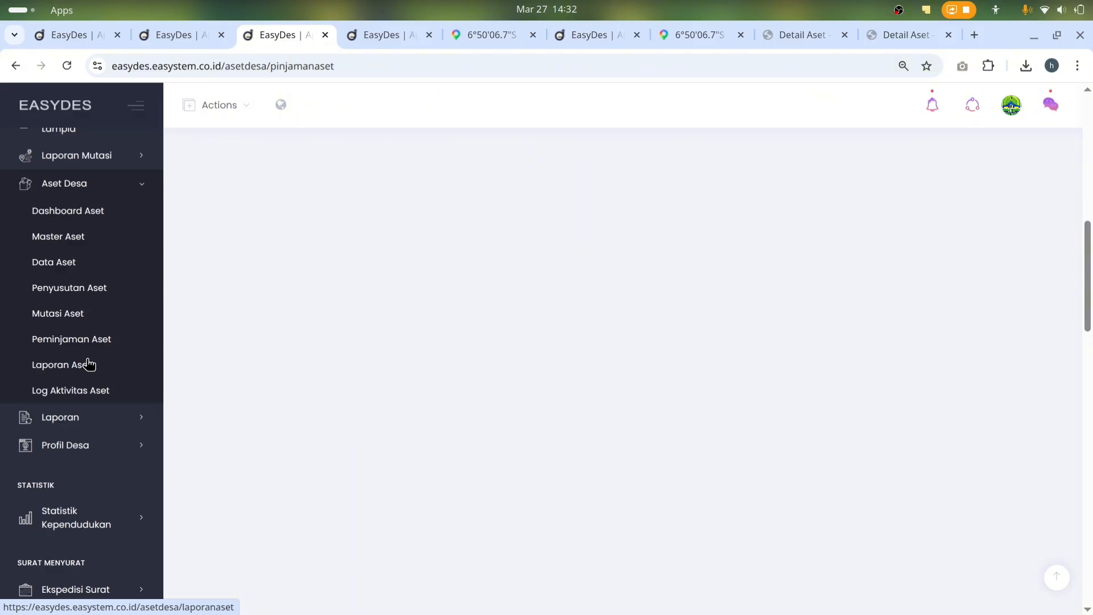
pyautogui.click(88, 364)
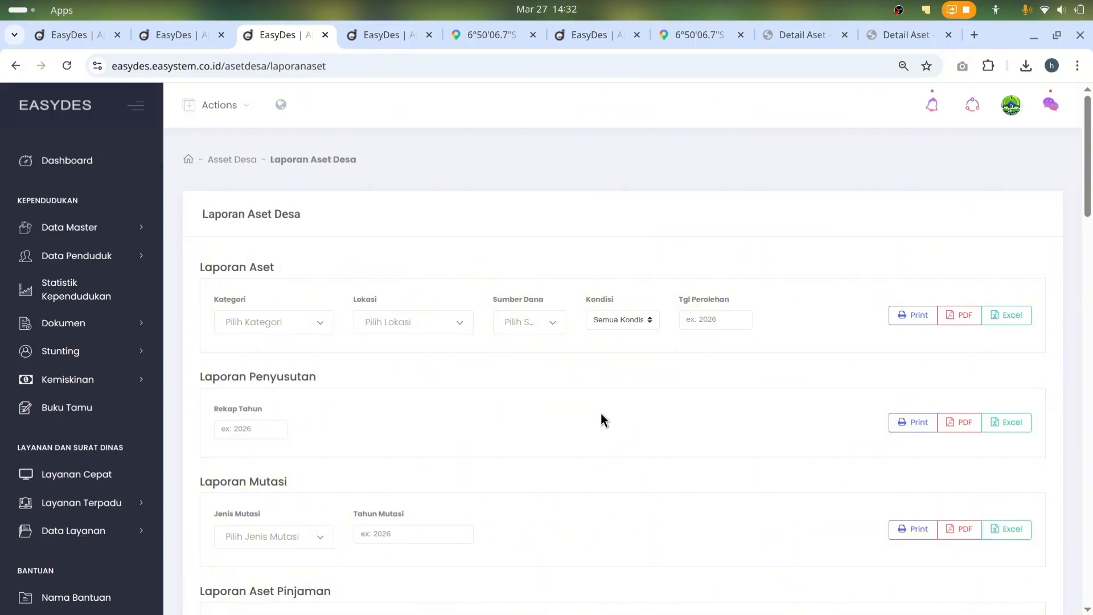
pyautogui.scroll(-5, 600, 412)
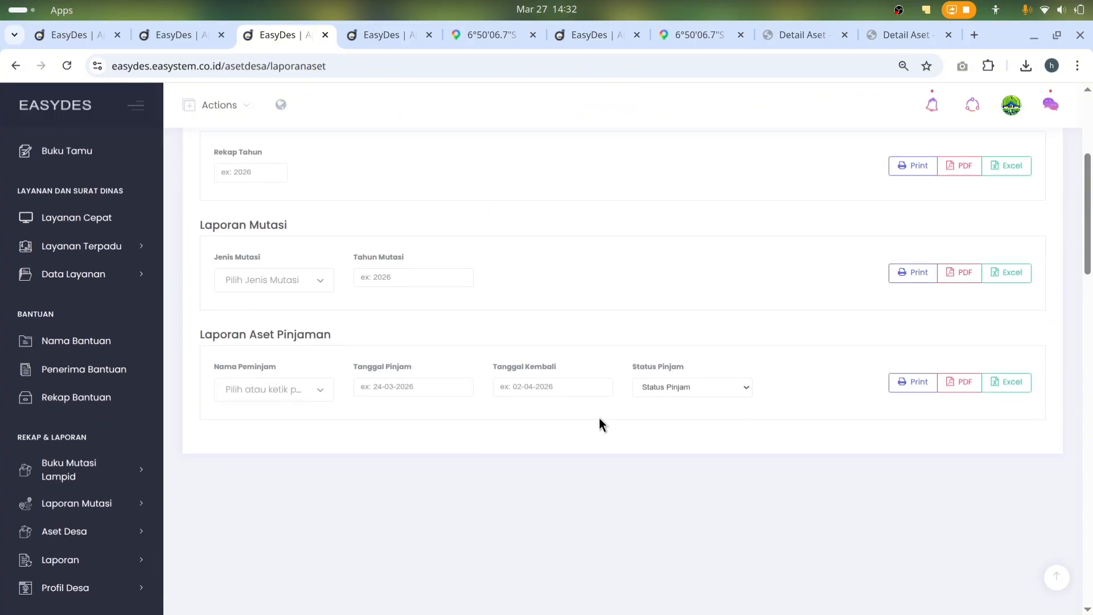
pyautogui.scroll(5, 599, 418)
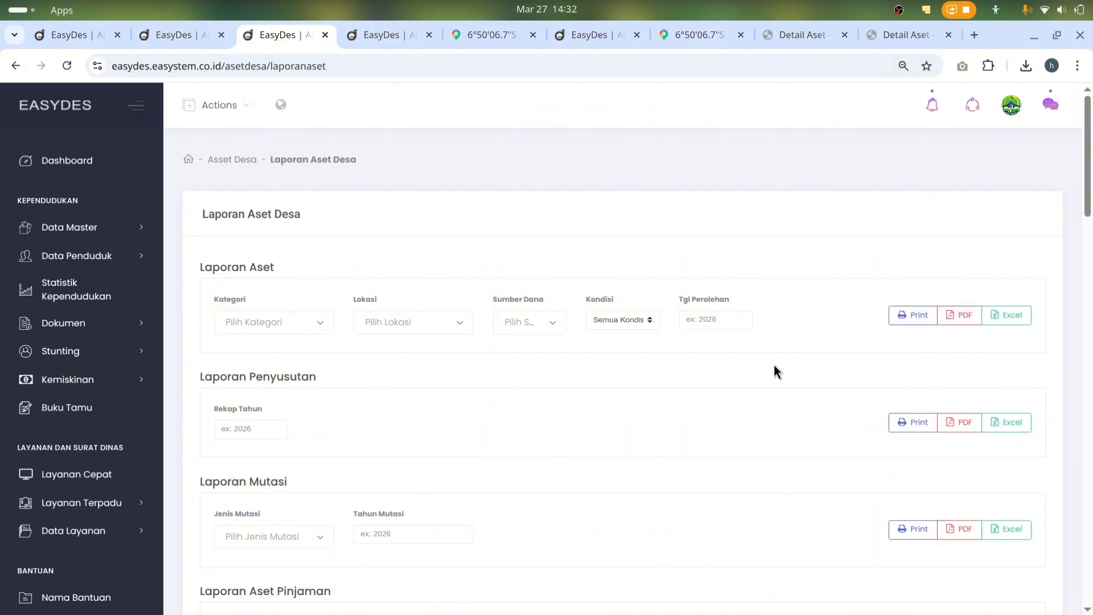
pyautogui.scroll(-3, 977, 335)
pyautogui.scroll(2, 977, 336)
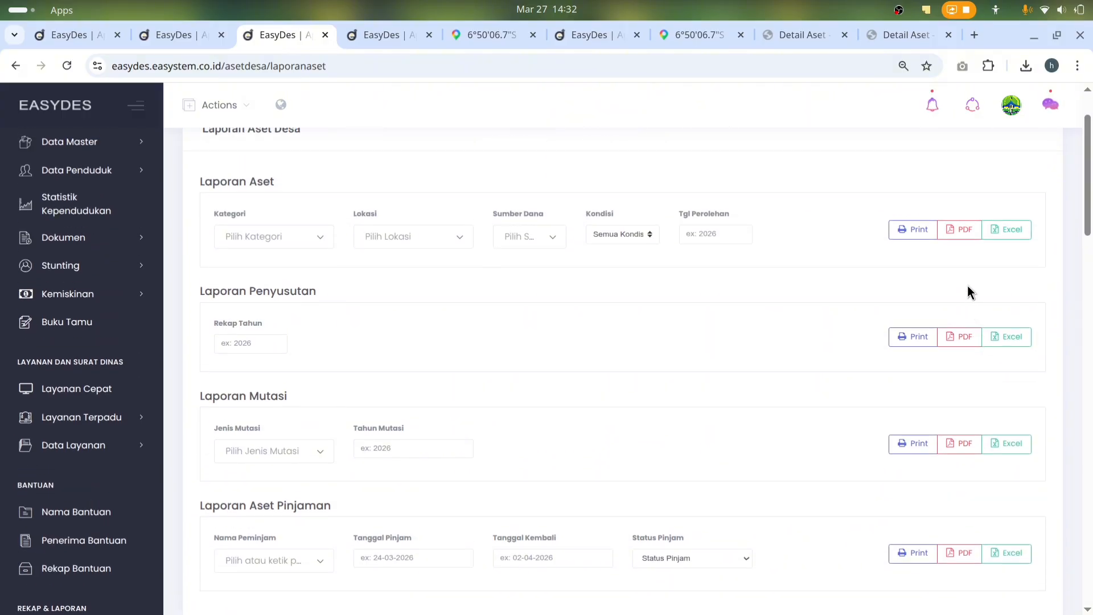
# Generate the unfiltered Laporan Aset as a PDF and try to save it as cetak_pdf in Downloads, cancelling the print dialog
pyautogui.click(962, 233)
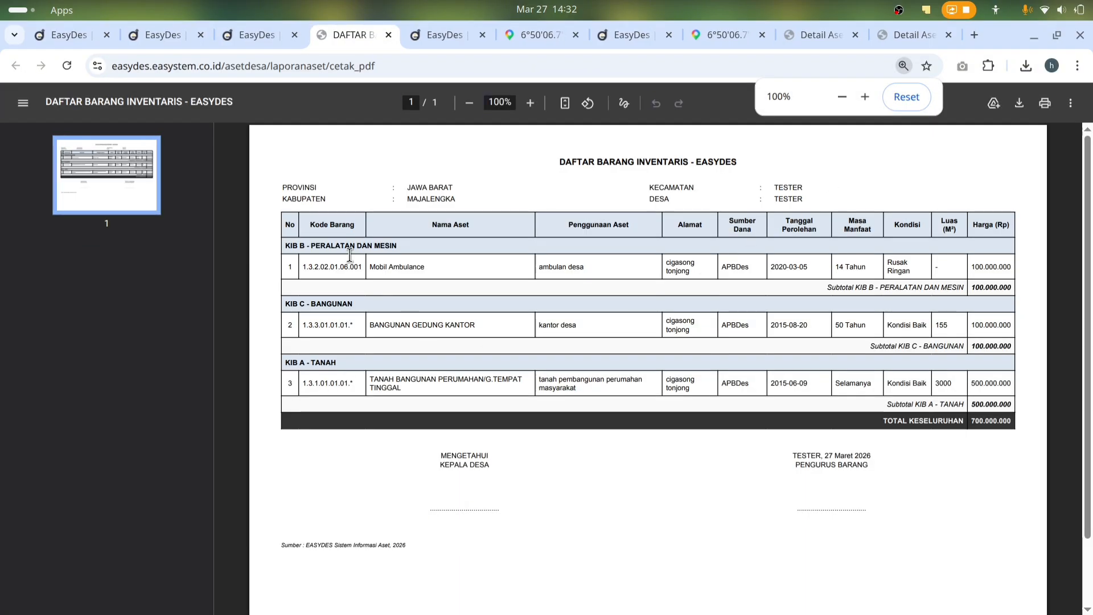
pyautogui.scroll(-2, 568, 492)
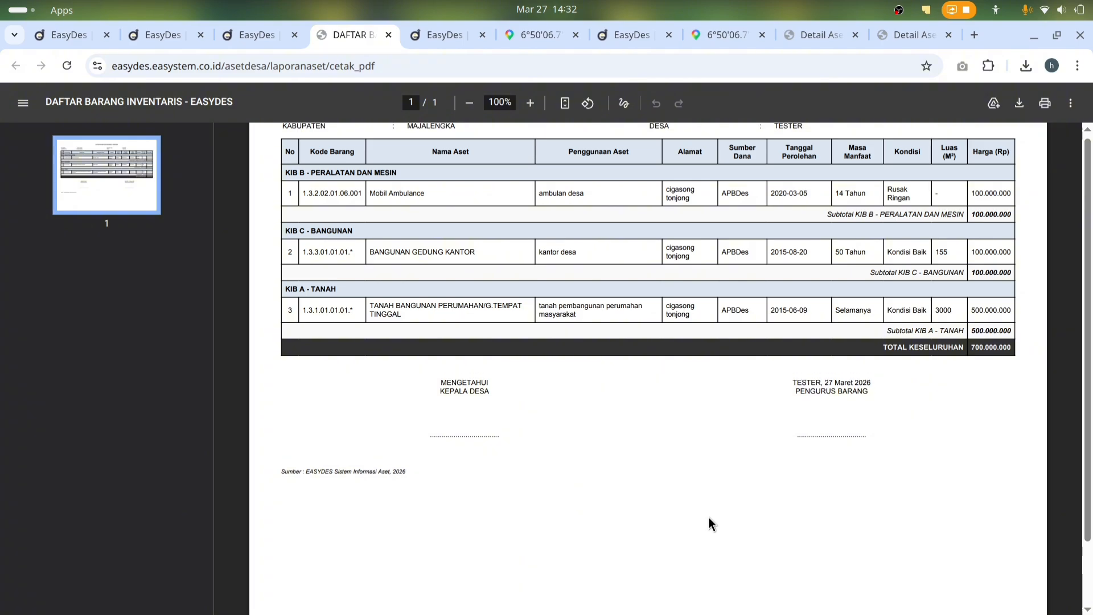
pyautogui.scroll(2, 711, 364)
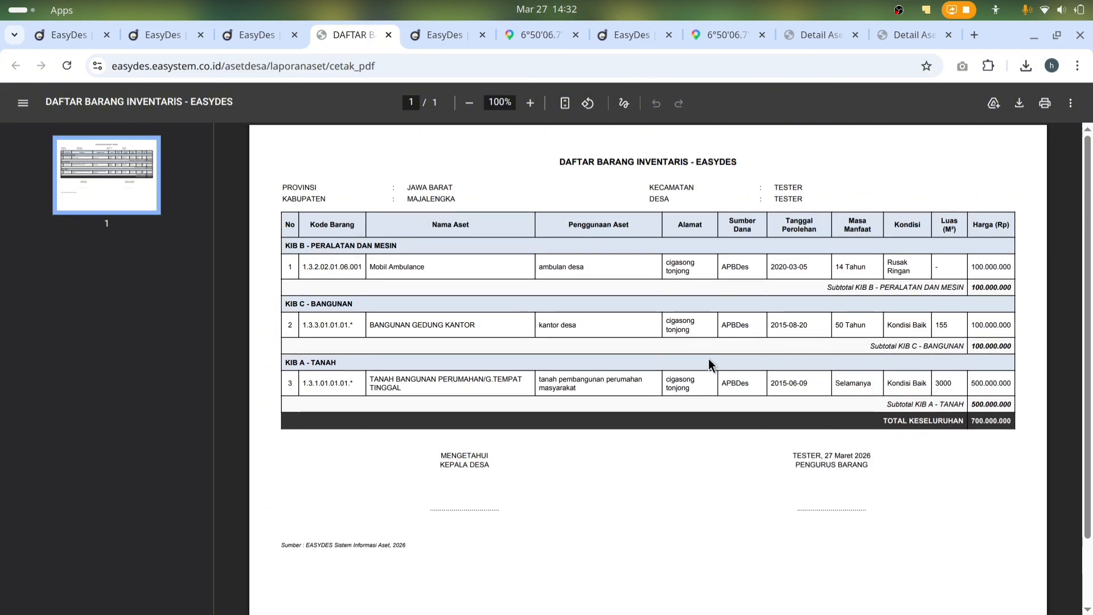
pyautogui.click(1029, 102)
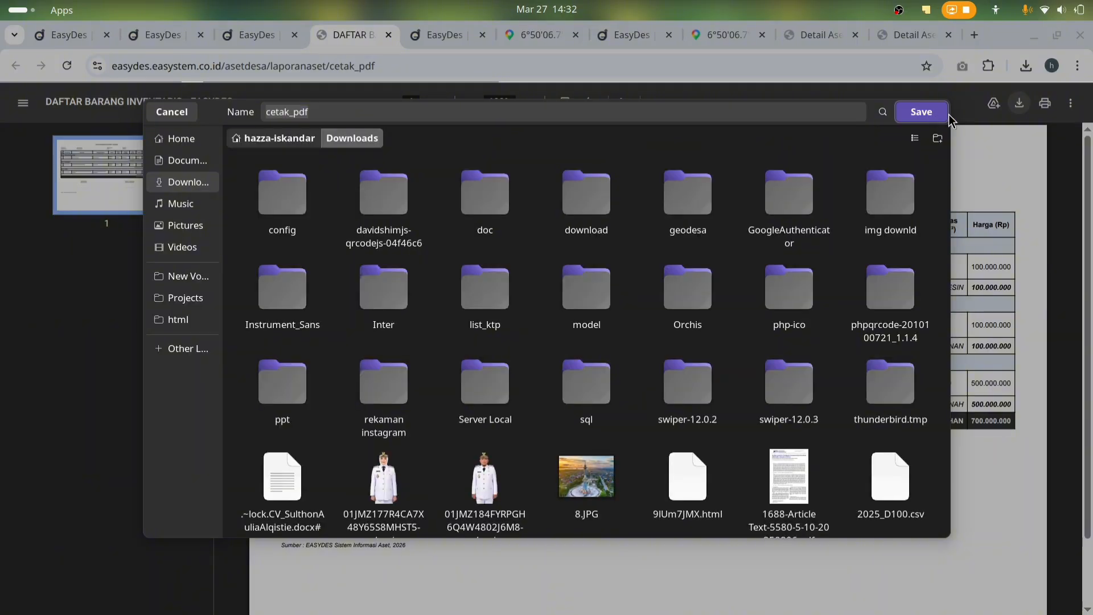
pyautogui.click(921, 112)
pyautogui.click(1040, 104)
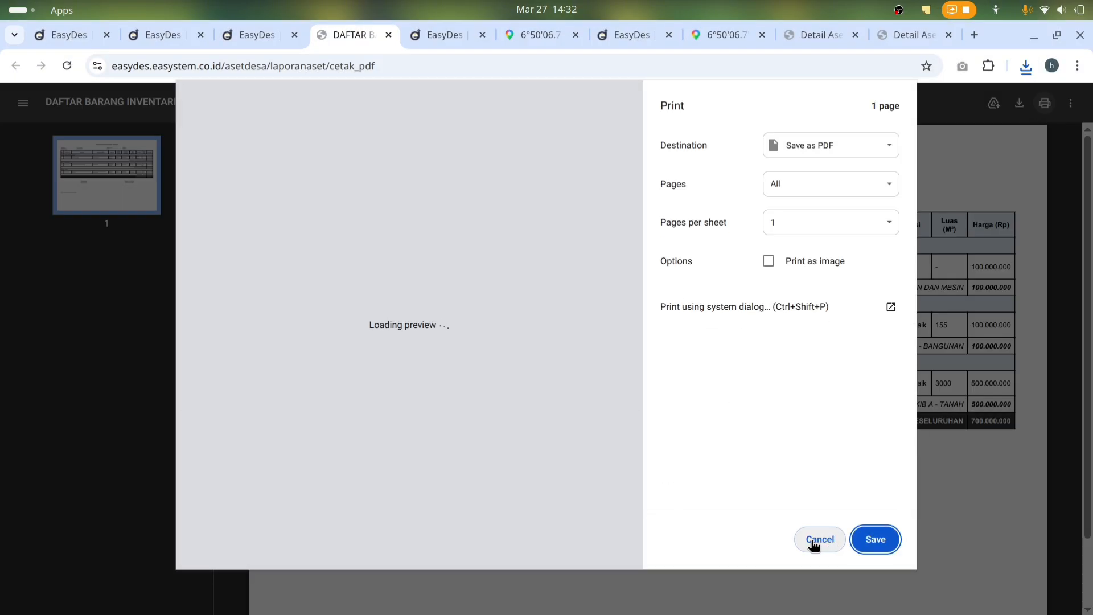
pyautogui.click(813, 540)
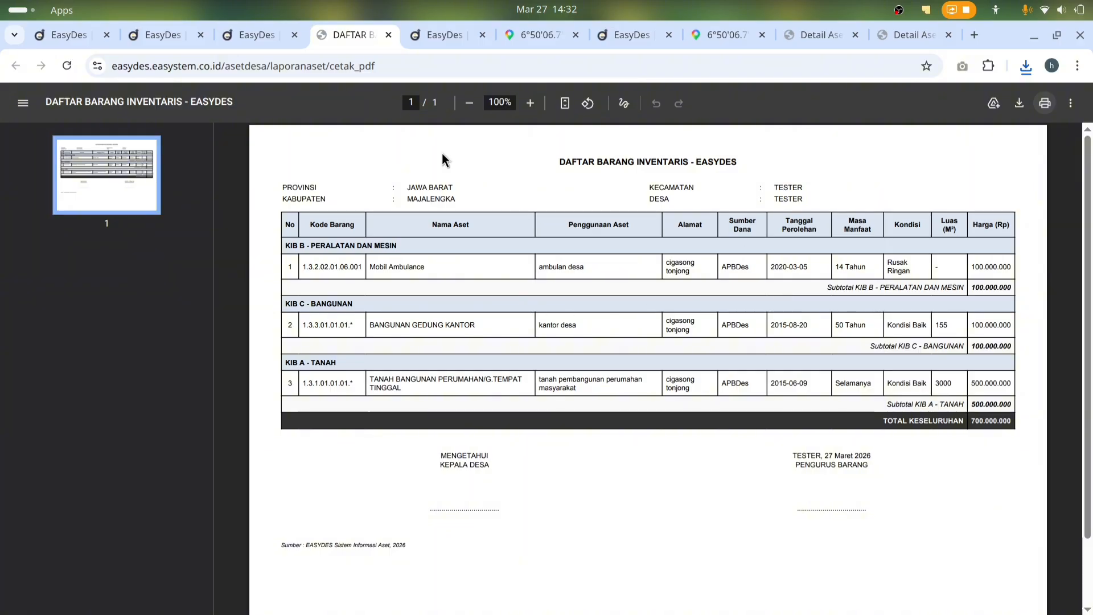
# Preview the print version of the Laporan Aset without printing it, and export the same report to Excel
pyautogui.click(260, 34)
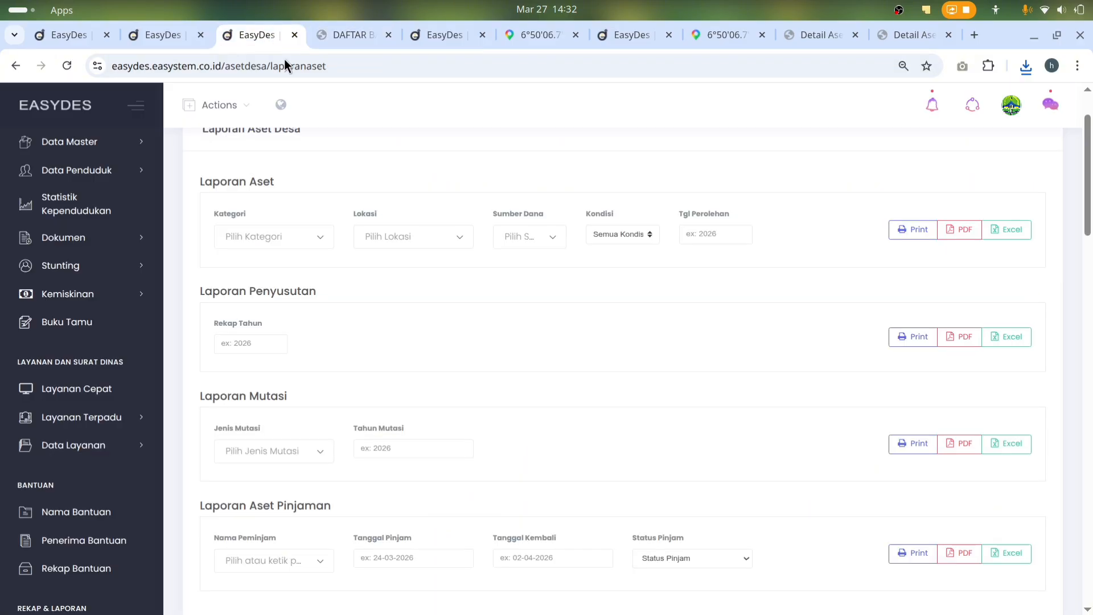
pyautogui.click(917, 229)
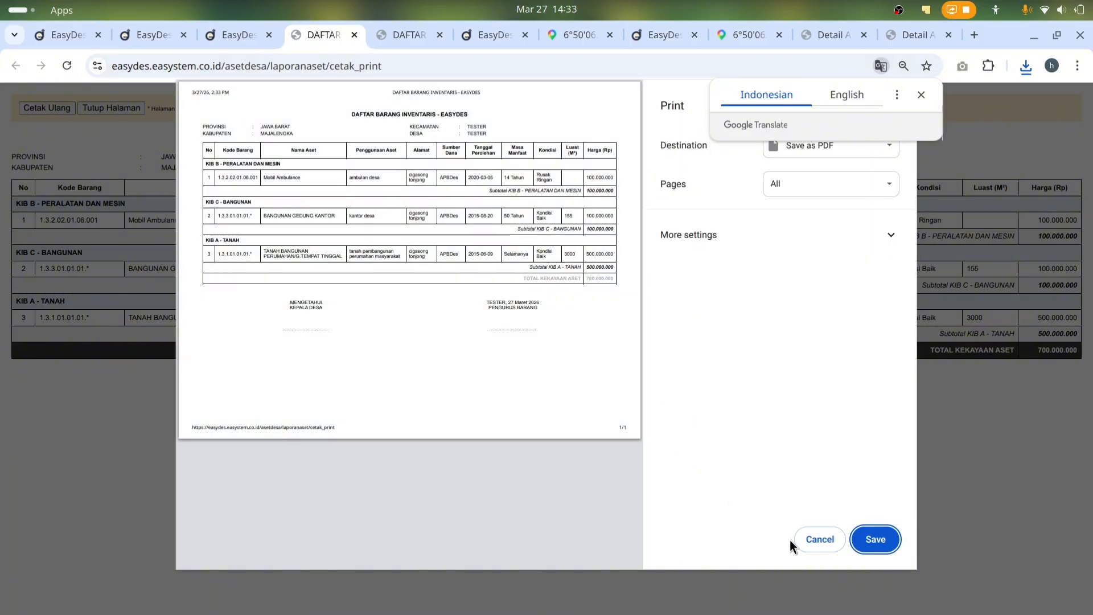
pyautogui.click(822, 547)
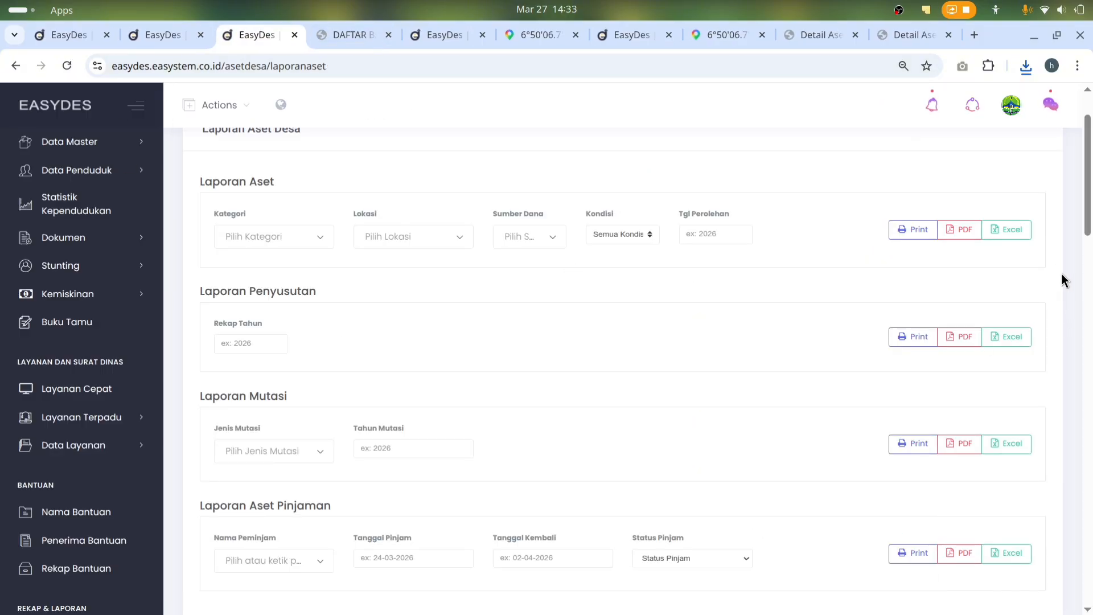
pyautogui.click(1020, 228)
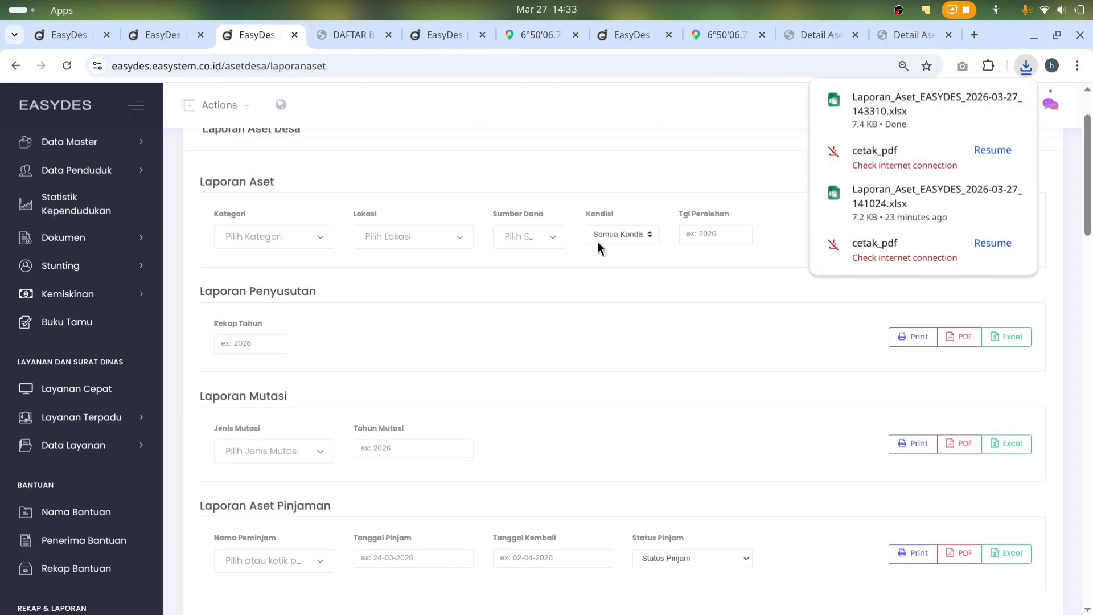
pyautogui.click(558, 290)
# Set the Laporan Aset category filter to KIB A - TANAH
pyautogui.scroll(3, 489, 293)
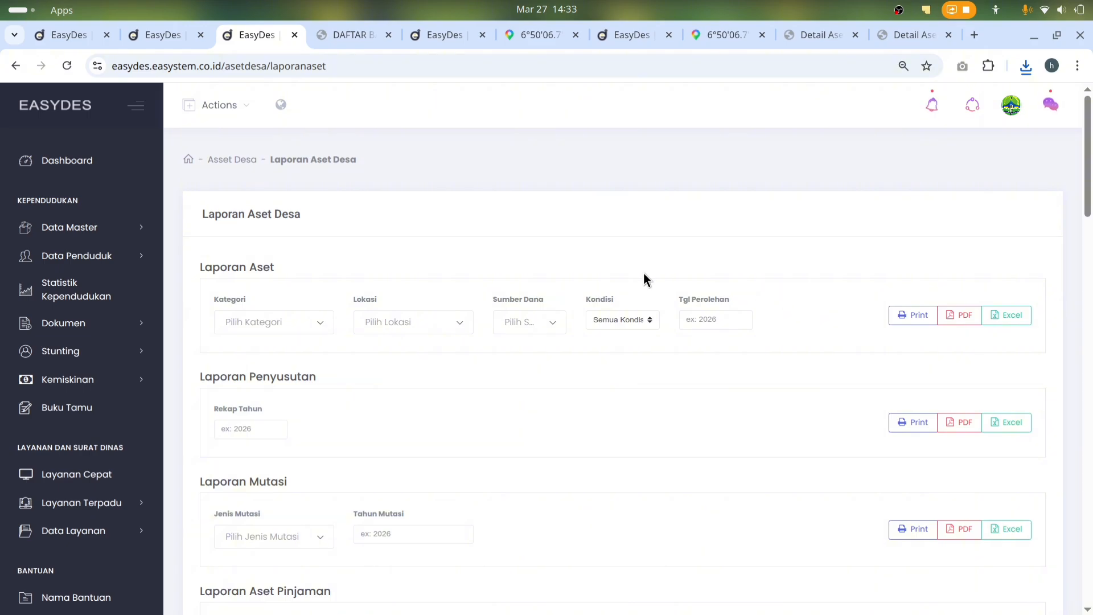
pyautogui.scroll(-2, 225, 285)
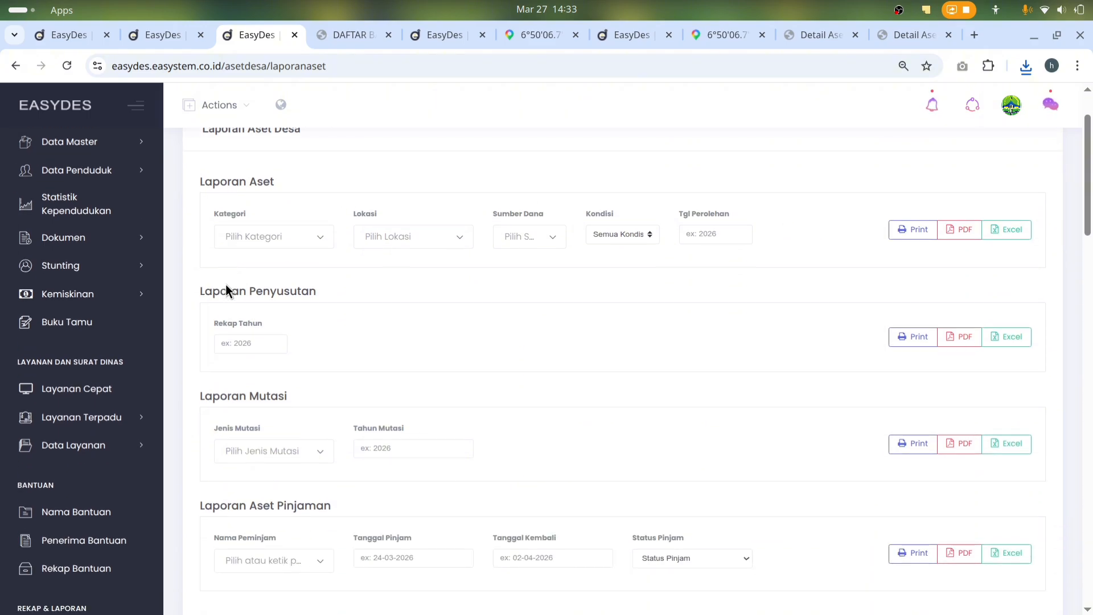
pyautogui.click(284, 241)
pyautogui.click(445, 346)
pyautogui.scroll(2, 420, 296)
pyautogui.click(297, 321)
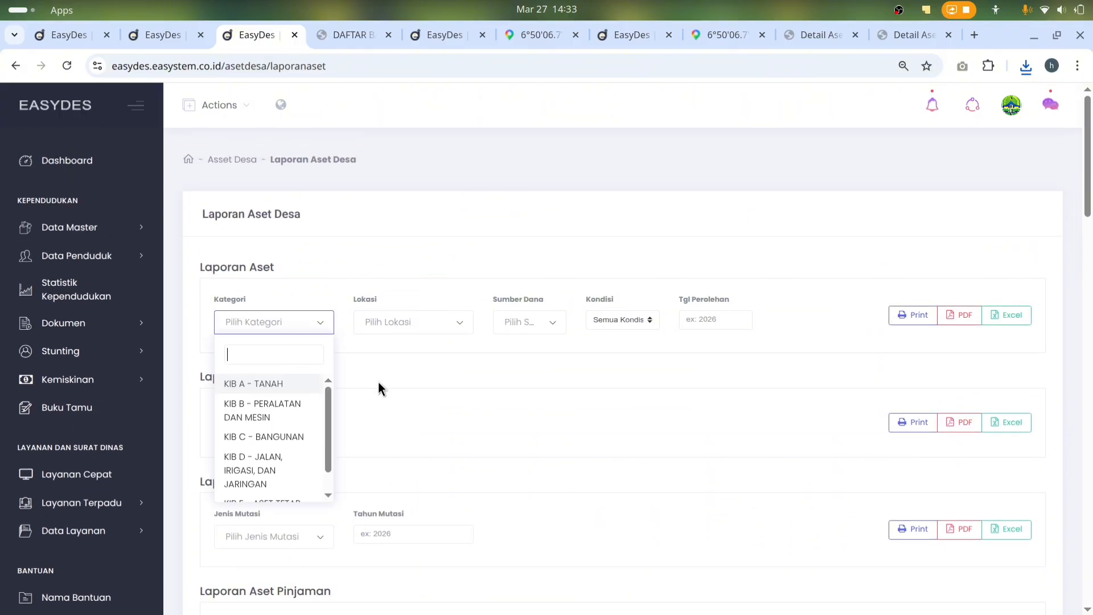
pyautogui.click(281, 386)
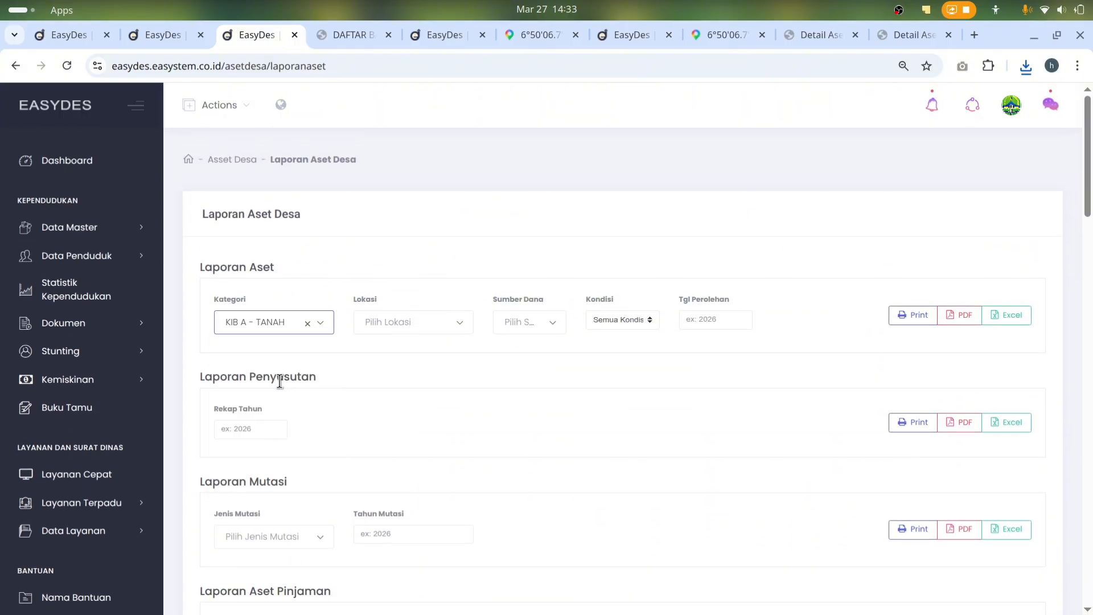
# Generate the Laporan Aset filtered by KIB A - TANAH as a PDF, check its land asset row and return to the report page
pyautogui.click(958, 315)
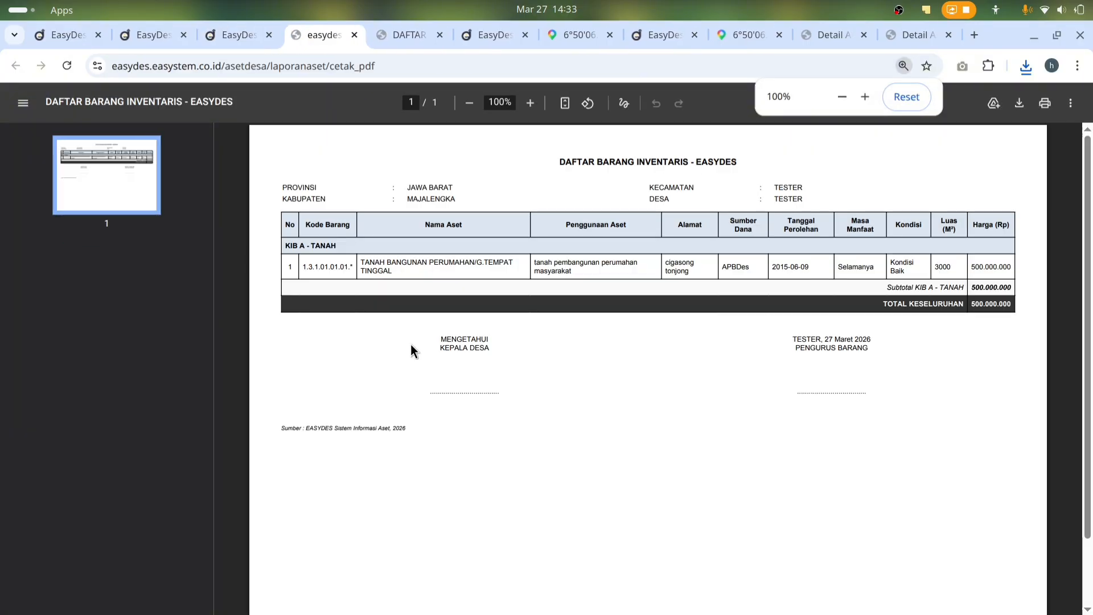
pyautogui.moveTo(286, 262); pyautogui.dragTo(786, 265)
pyautogui.click(790, 269)
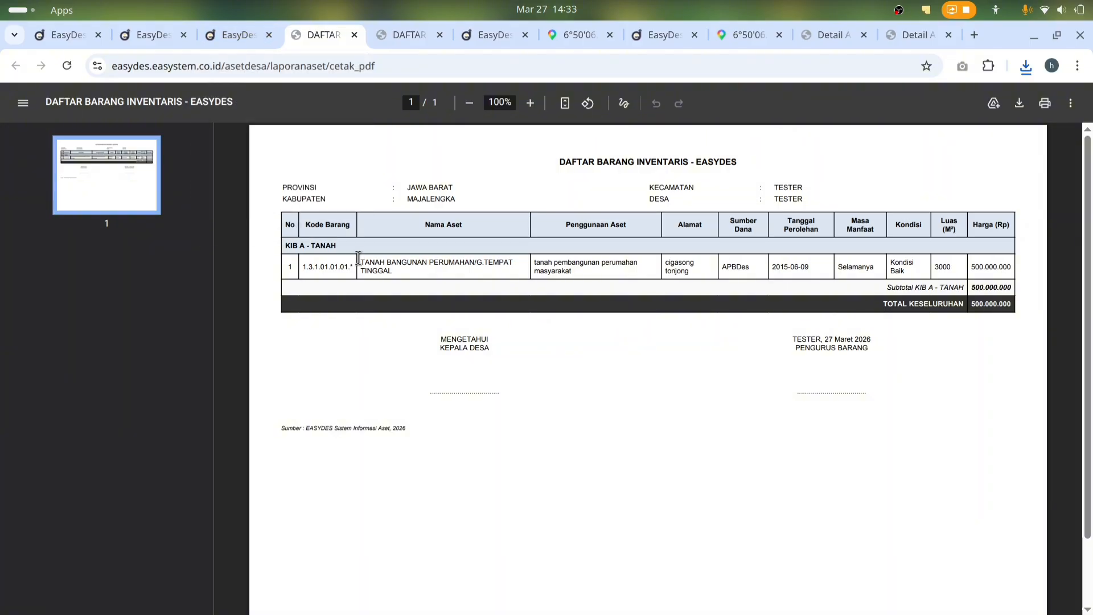
pyautogui.click(257, 36)
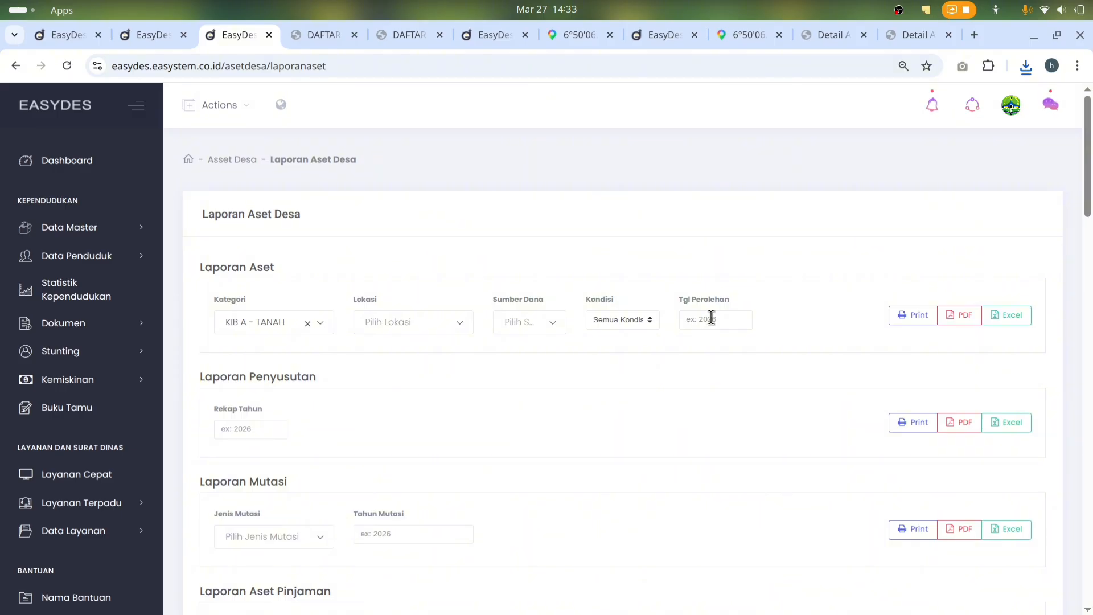
# Generate the Laporan Penyusutan as a PDF without a year filter and again for Rekap Tahun 2025, then return to the report page
pyautogui.scroll(-3, 673, 384)
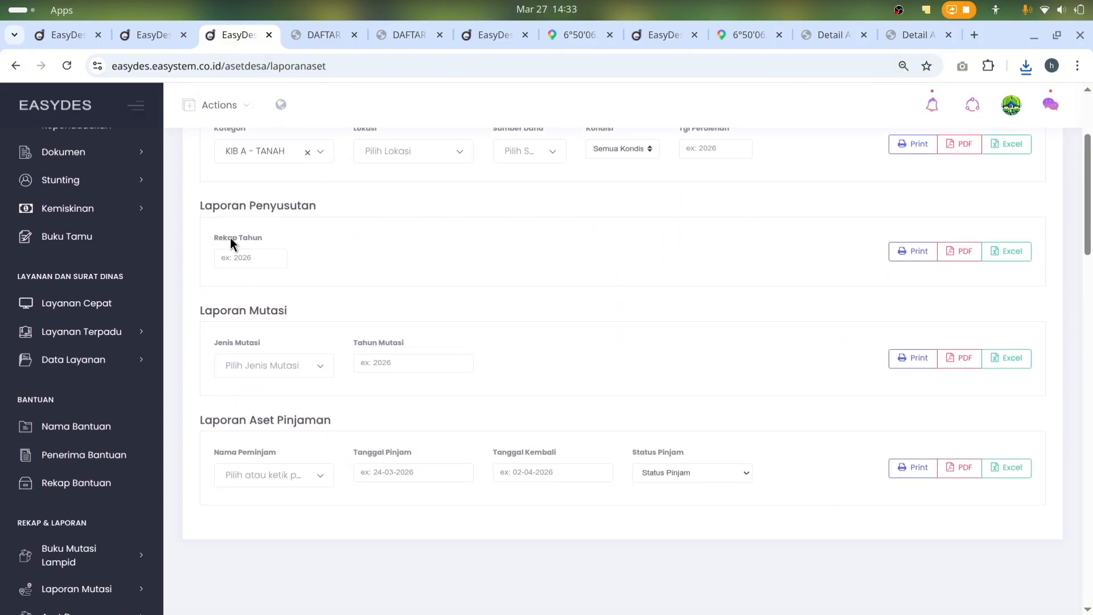
pyautogui.click(968, 251)
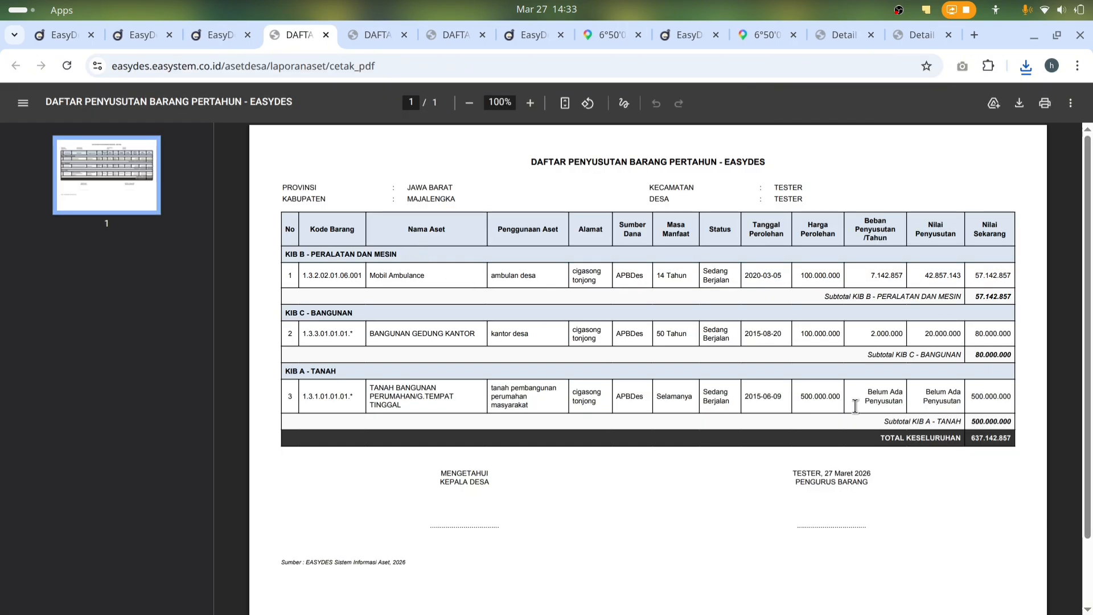
pyautogui.click(209, 33)
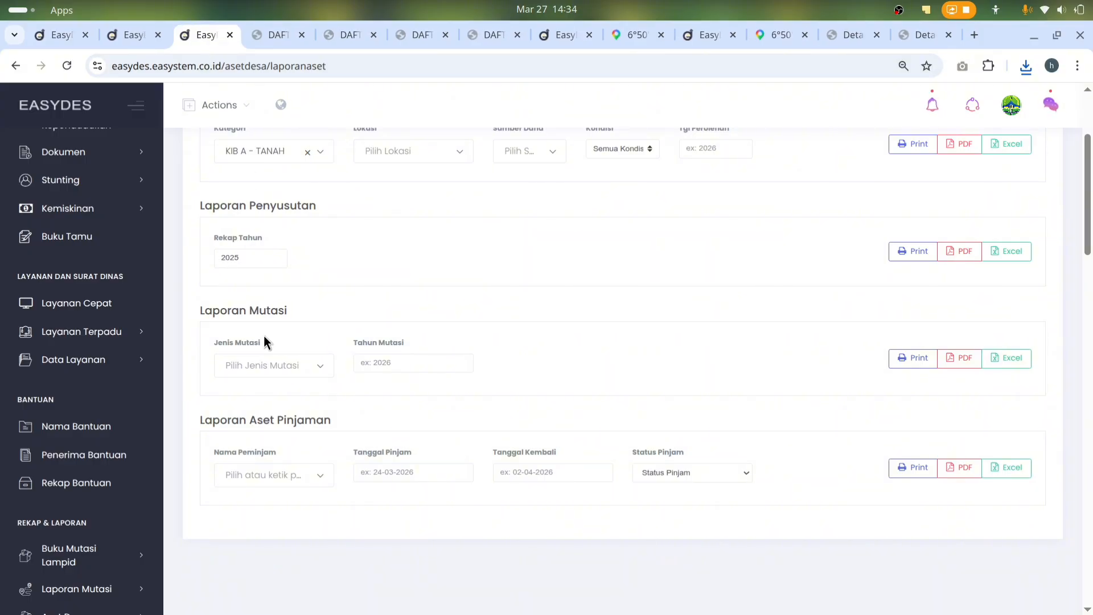
# Generate the unfiltered Laporan Mutasi as a PDF and return to the report page to view the Laporan Aset Pinjaman section
pyautogui.scroll(-3, 273, 313)
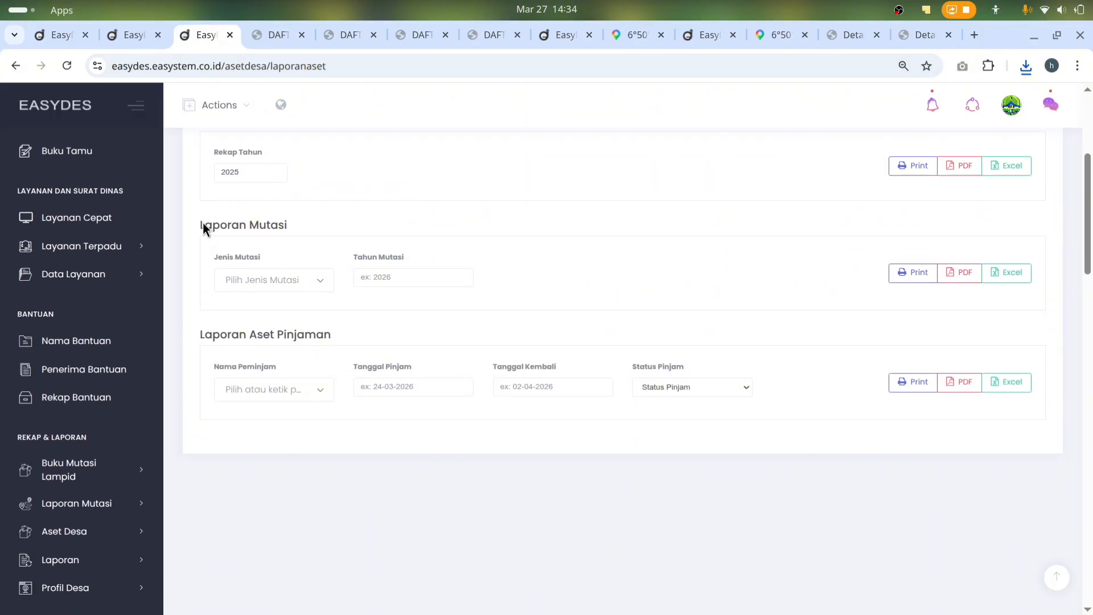
pyautogui.moveTo(201, 224); pyautogui.dragTo(271, 225)
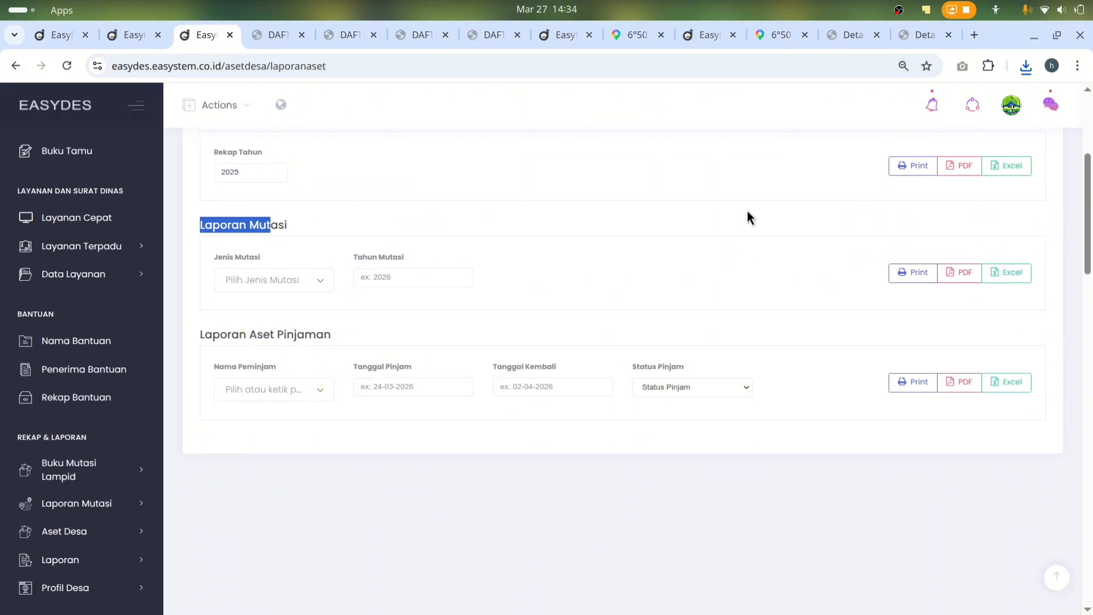
pyautogui.click(973, 275)
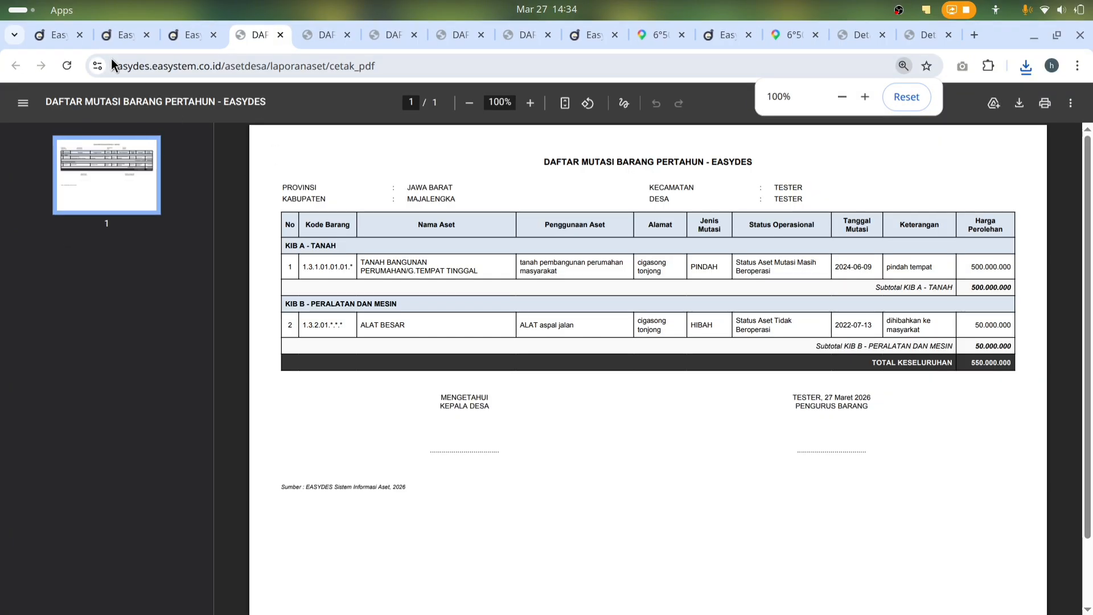
pyautogui.click(185, 35)
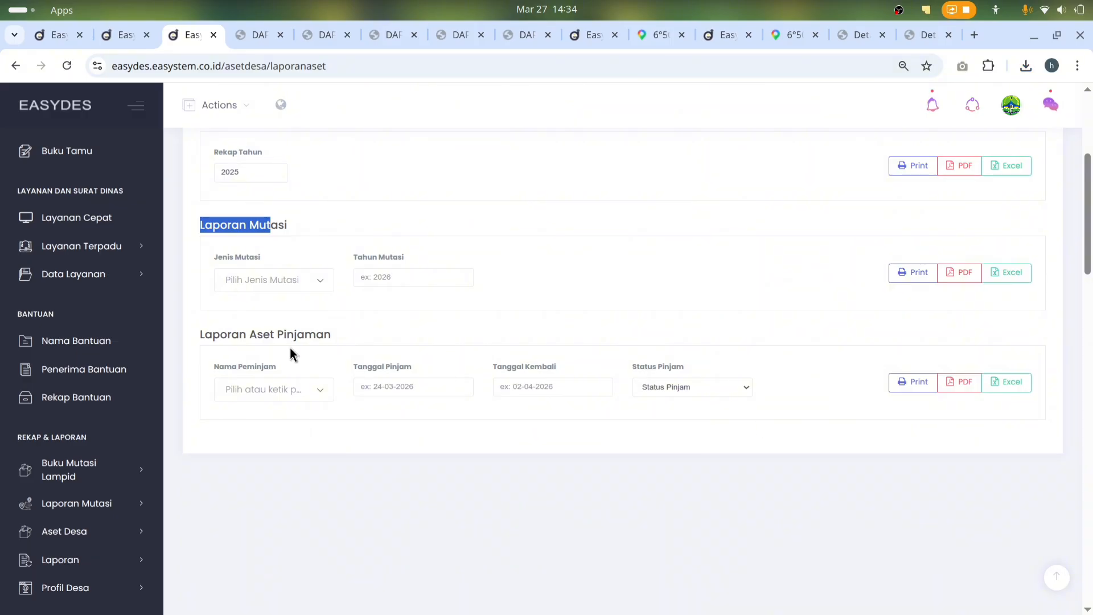
pyautogui.moveTo(206, 334); pyautogui.dragTo(459, 351)
pyautogui.click(716, 322)
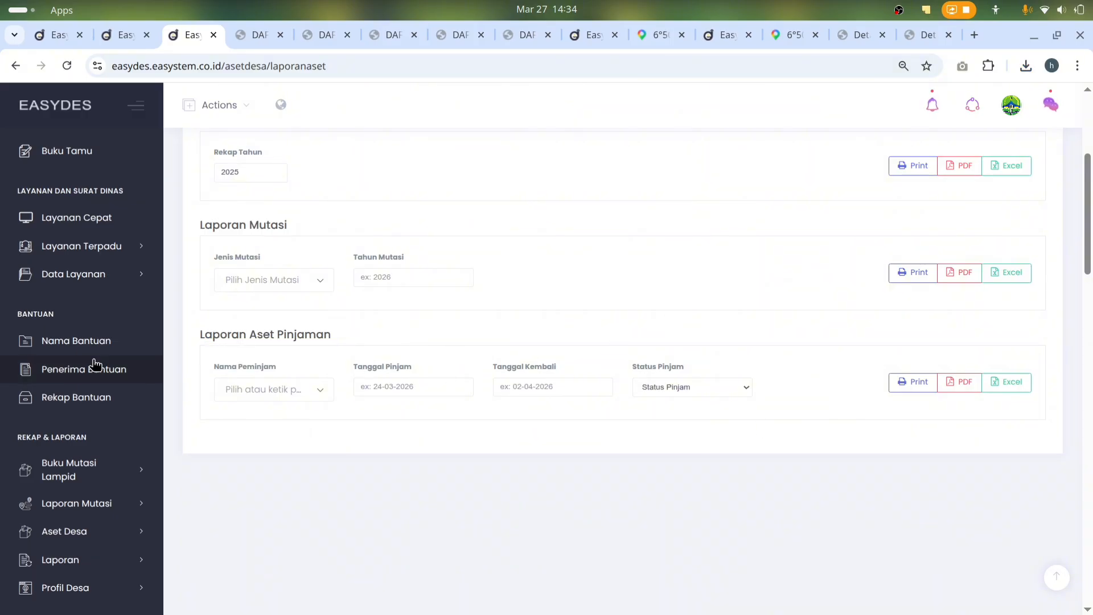
# Open the Log Aktivitas Aset Desa page and examine the recorded asset additions, depreciation changes, mutations, loans and returns
pyautogui.scroll(-10, 95, 366)
pyautogui.scroll(6, 95, 366)
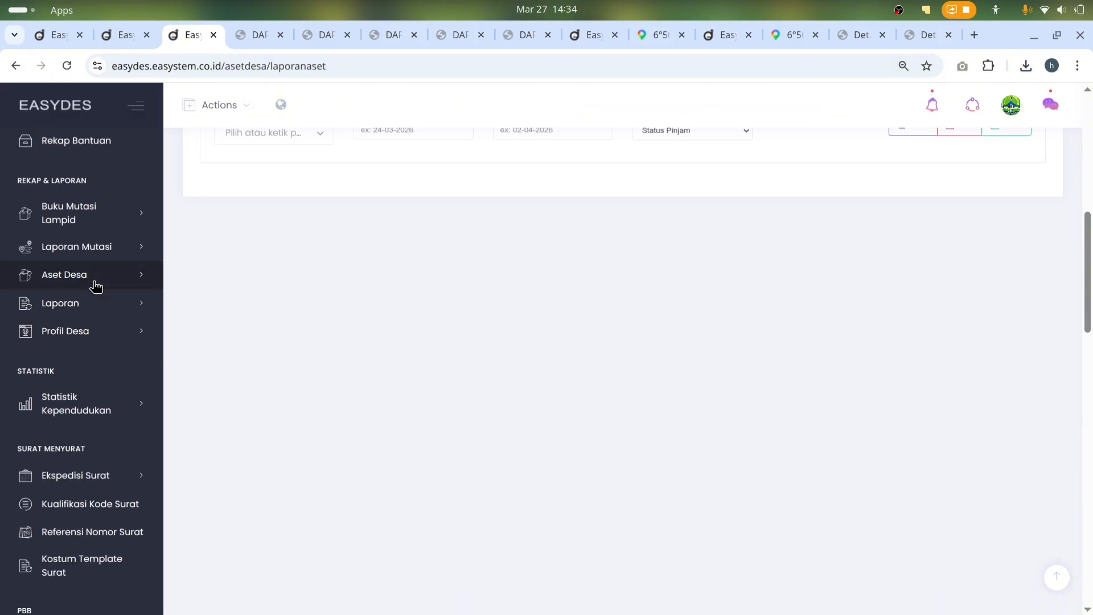
pyautogui.click(91, 279)
pyautogui.scroll(2, 89, 404)
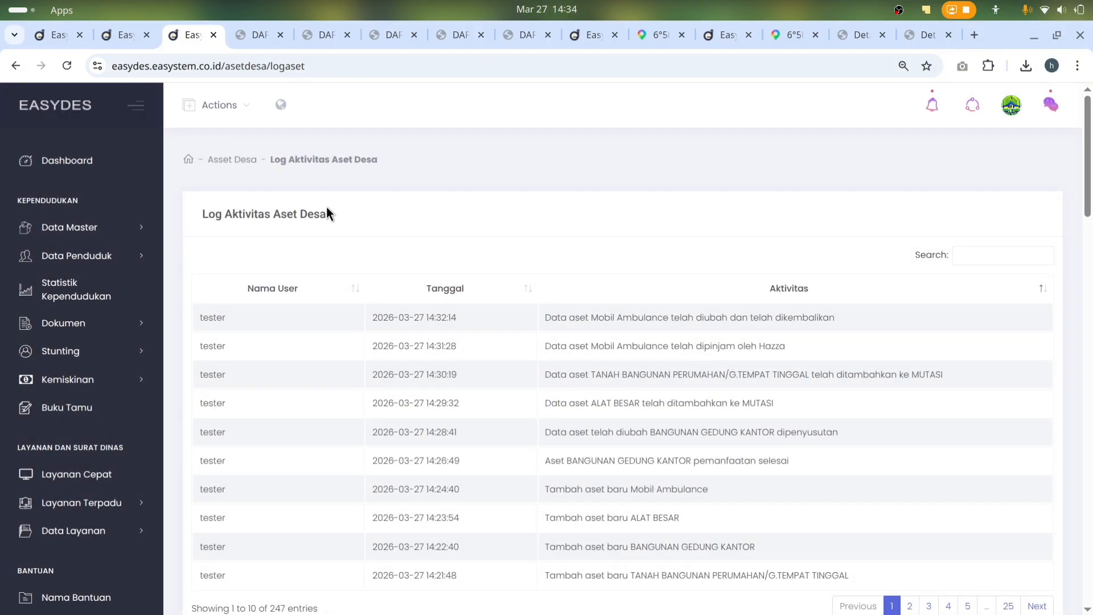
pyautogui.scroll(-2, 692, 265)
pyautogui.scroll(2, 663, 289)
pyautogui.moveTo(539, 319); pyautogui.dragTo(901, 321)
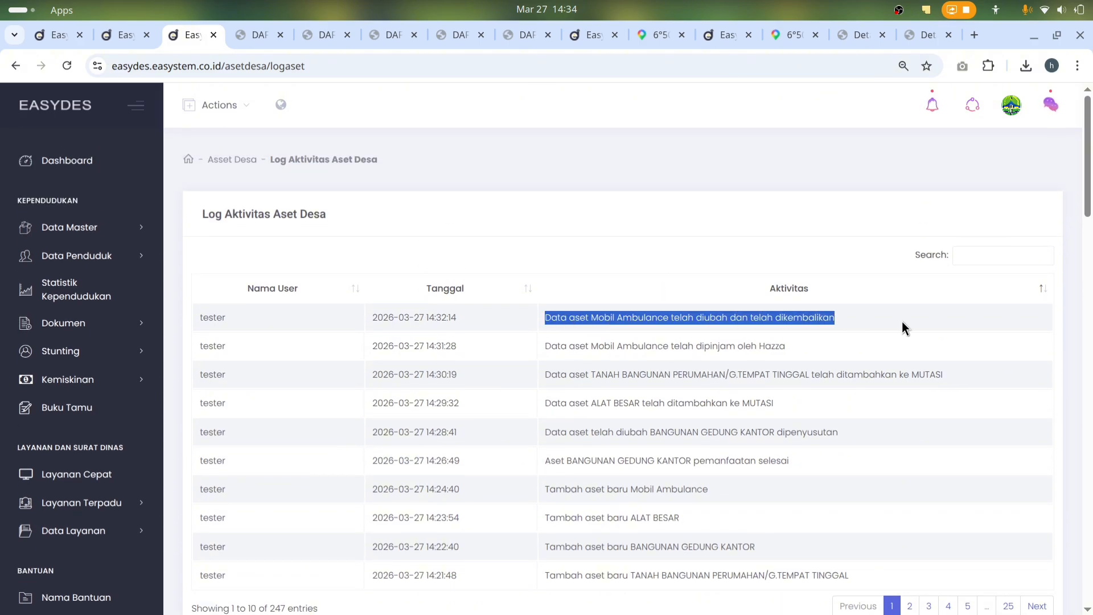
pyautogui.moveTo(542, 347); pyautogui.dragTo(565, 317)
pyautogui.click(618, 378)
pyautogui.scroll(-2, 822, 374)
pyautogui.click(271, 235)
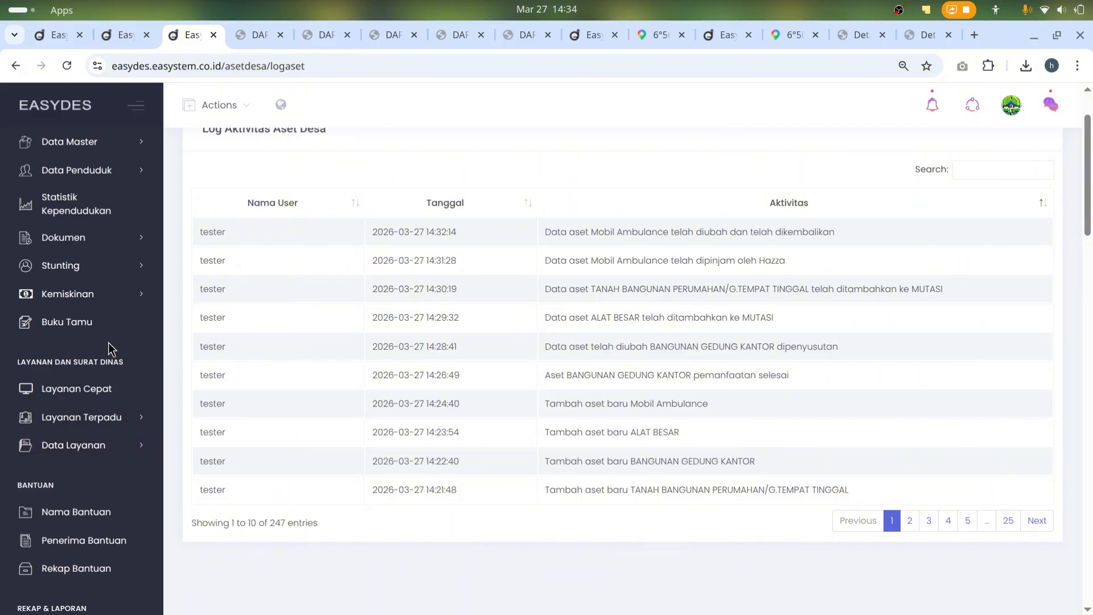
# Open the Dashboard Aset page of the Aset Desa module
pyautogui.scroll(-3, 107, 343)
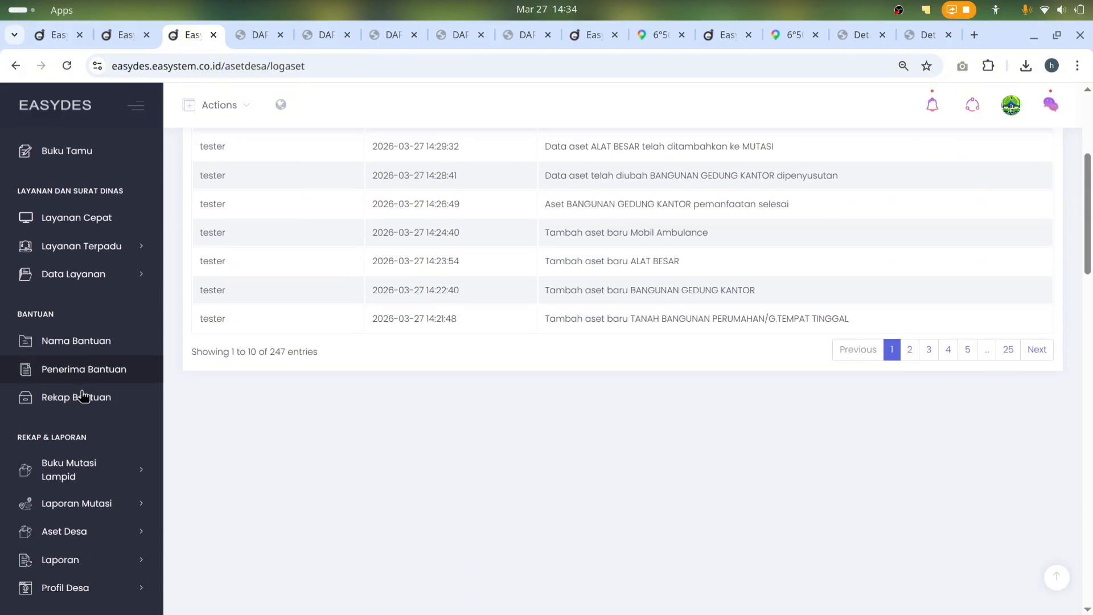
pyautogui.click(86, 531)
pyautogui.scroll(-3, 85, 512)
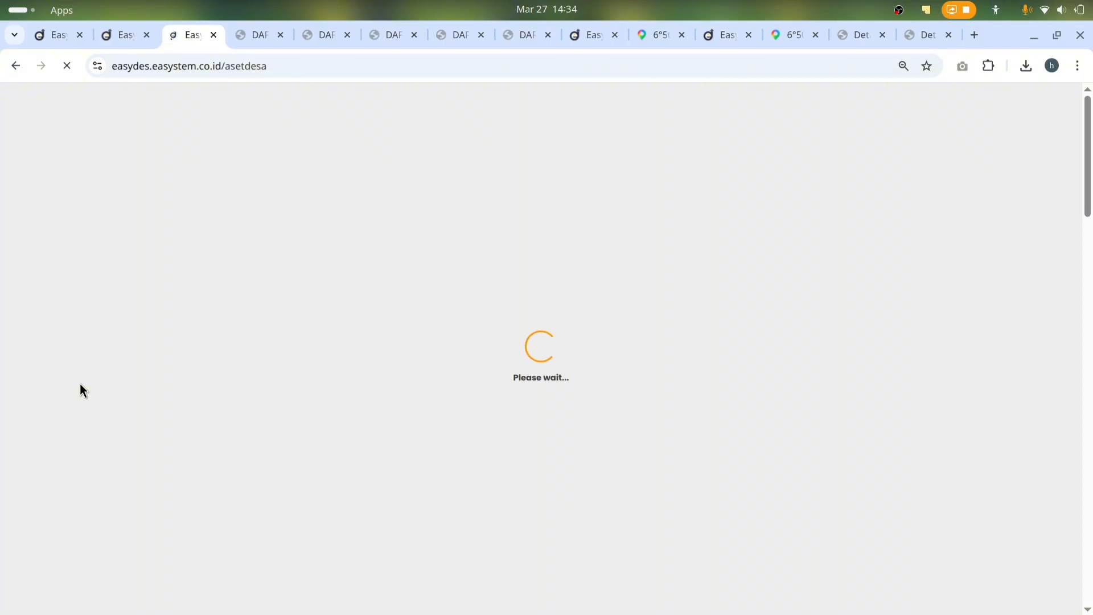
pyautogui.scroll(-6, 678, 307)
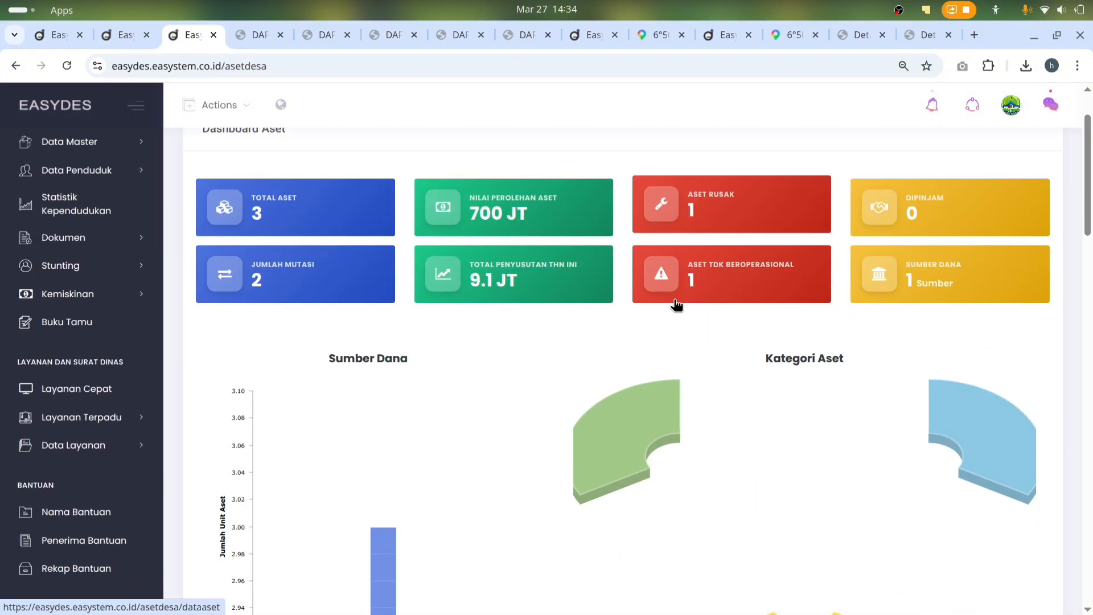
# Examine the asset dashboard's summary cards and its Sumber Dana and Kategori Aset charts
pyautogui.scroll(4, 673, 301)
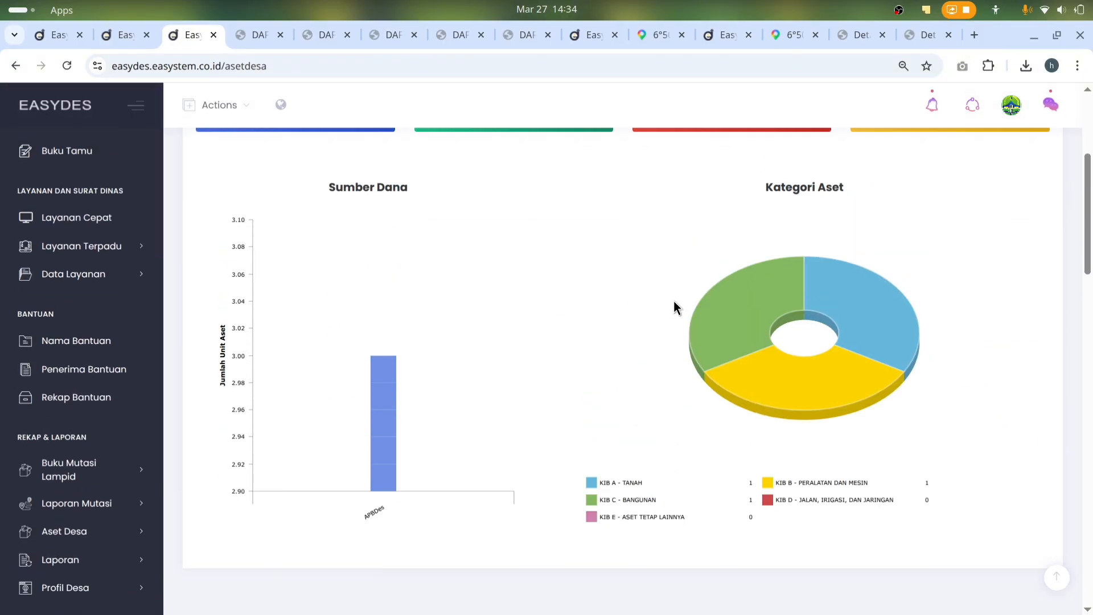
pyautogui.scroll(-3, 672, 303)
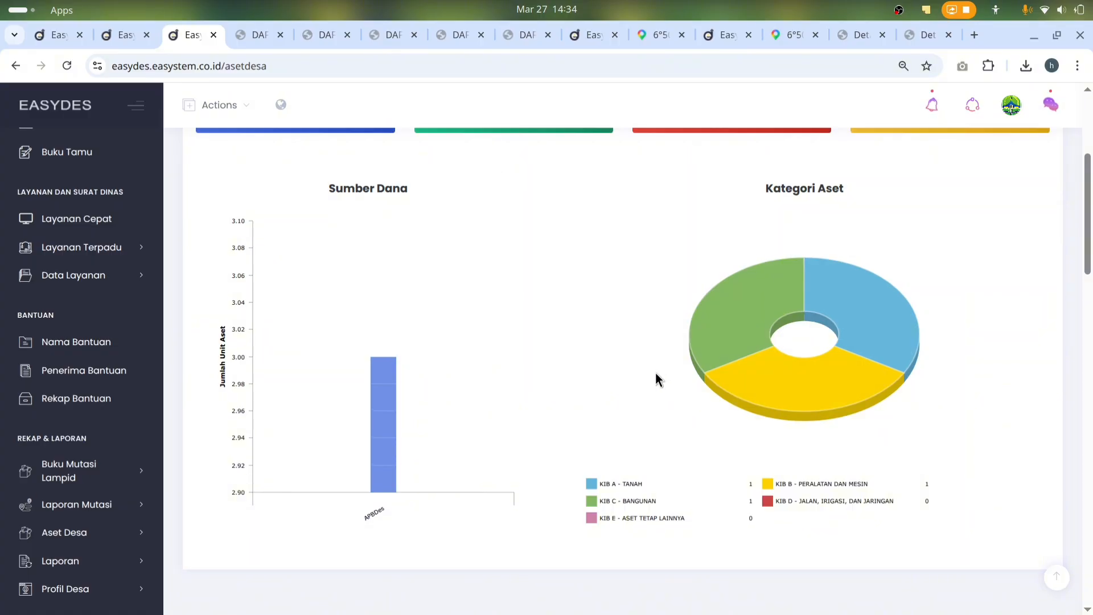
pyautogui.scroll(3, 655, 373)
pyautogui.scroll(-2, 652, 375)
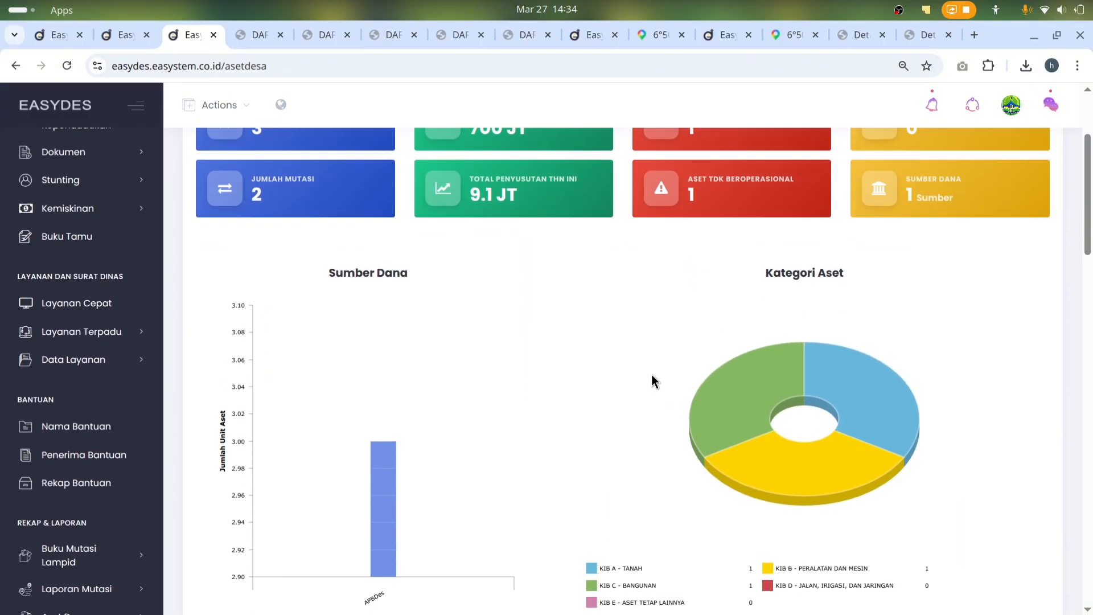
pyautogui.scroll(3, 653, 380)
pyautogui.scroll(-2, 336, 322)
pyautogui.scroll(-4, 556, 422)
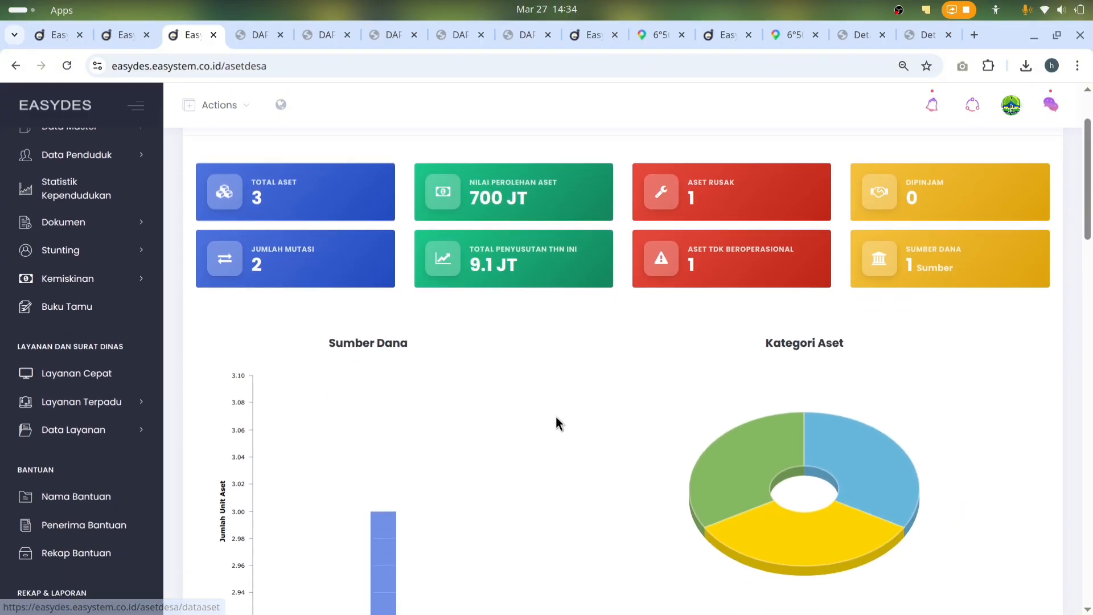
pyautogui.scroll(3, 395, 405)
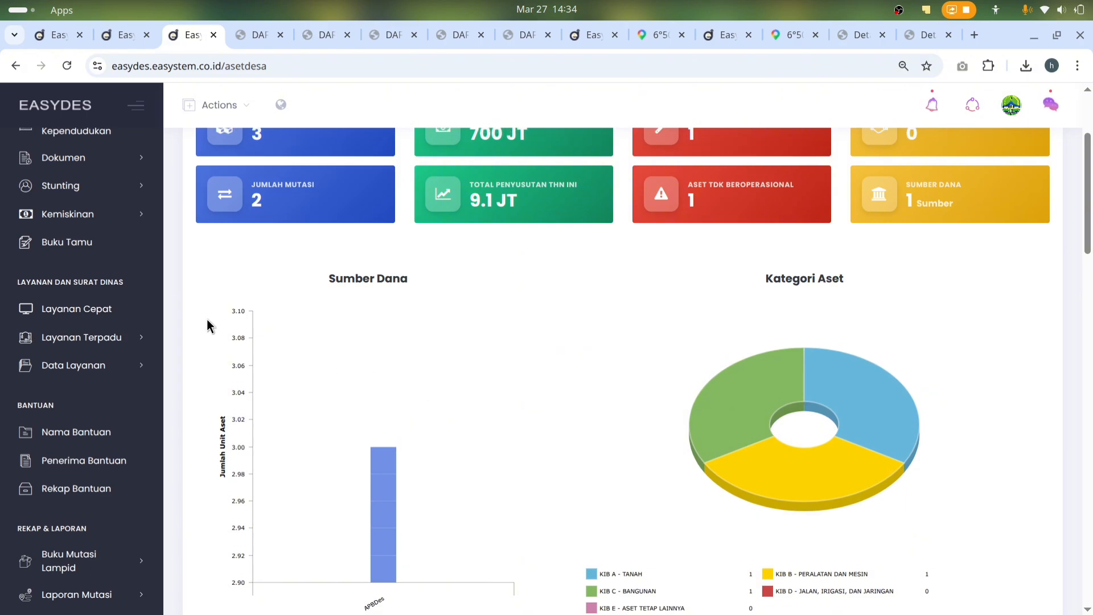
pyautogui.scroll(3, 241, 273)
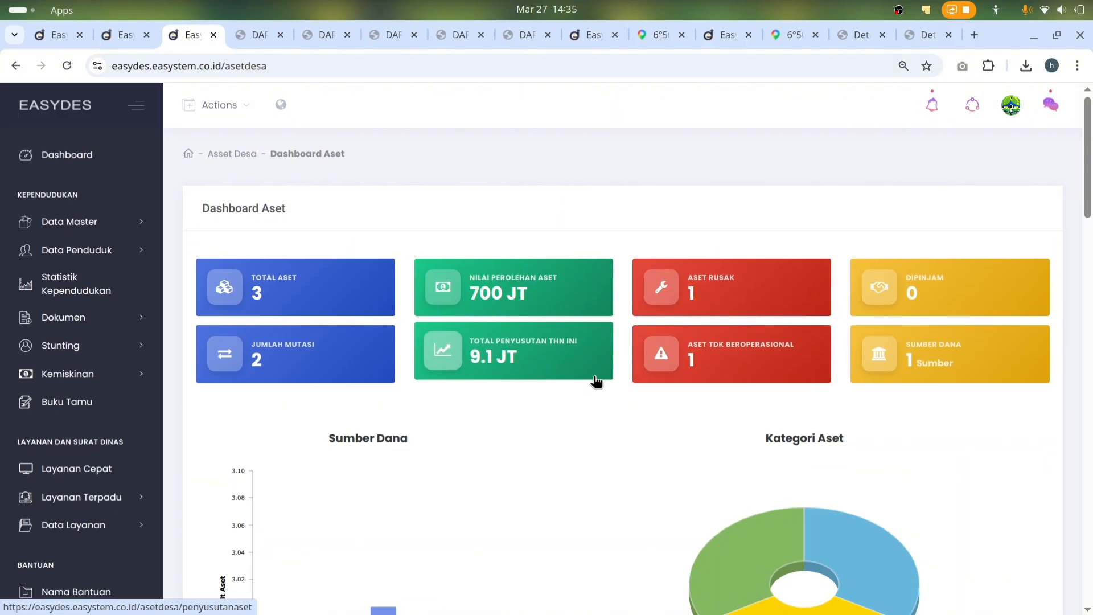
pyautogui.scroll(-3, 598, 383)
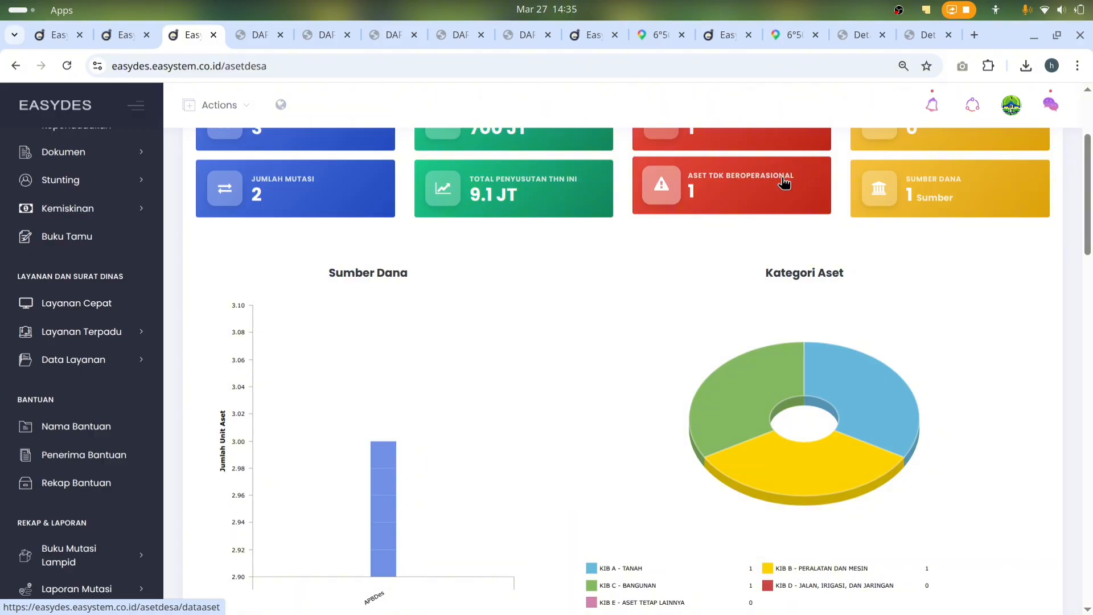
pyautogui.scroll(-1, 731, 260)
pyautogui.scroll(-2, 727, 260)
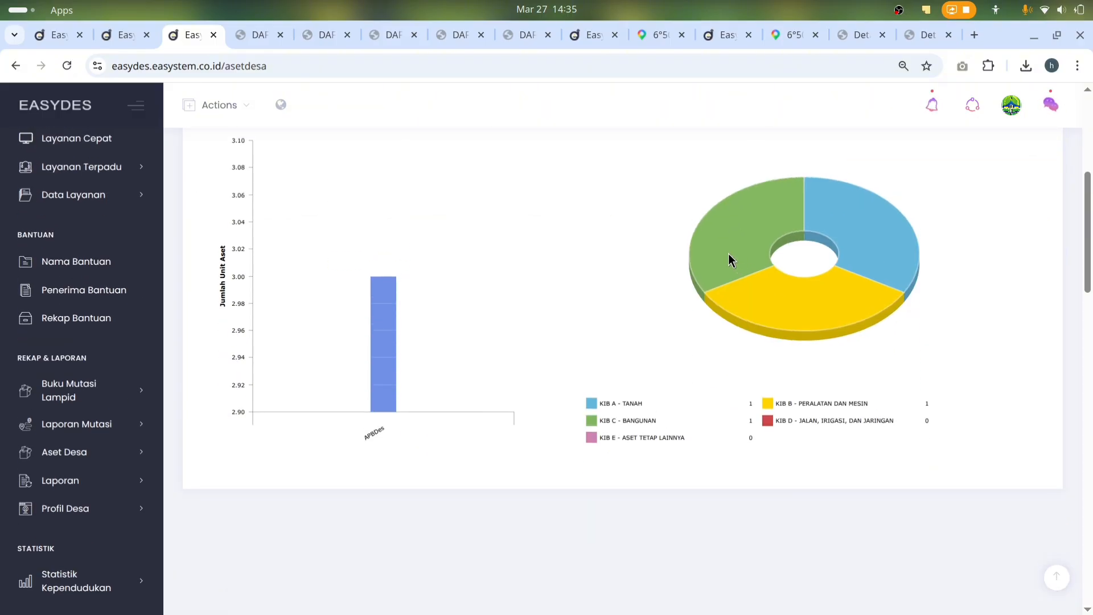
pyautogui.scroll(4, 734, 261)
pyautogui.scroll(-3, 741, 260)
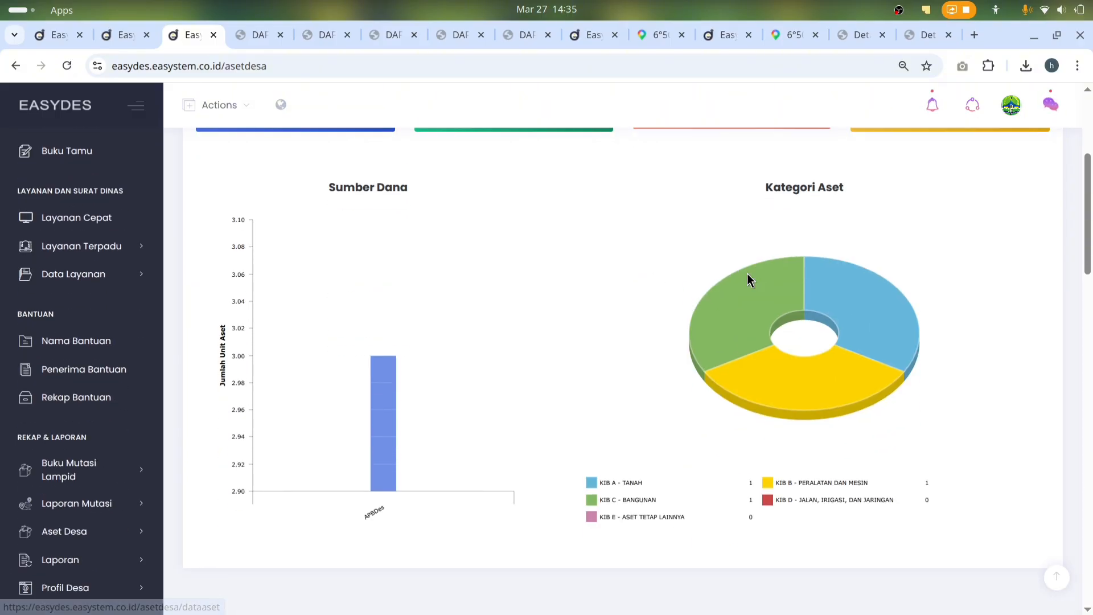
pyautogui.scroll(3, 466, 351)
pyautogui.scroll(-3, 699, 263)
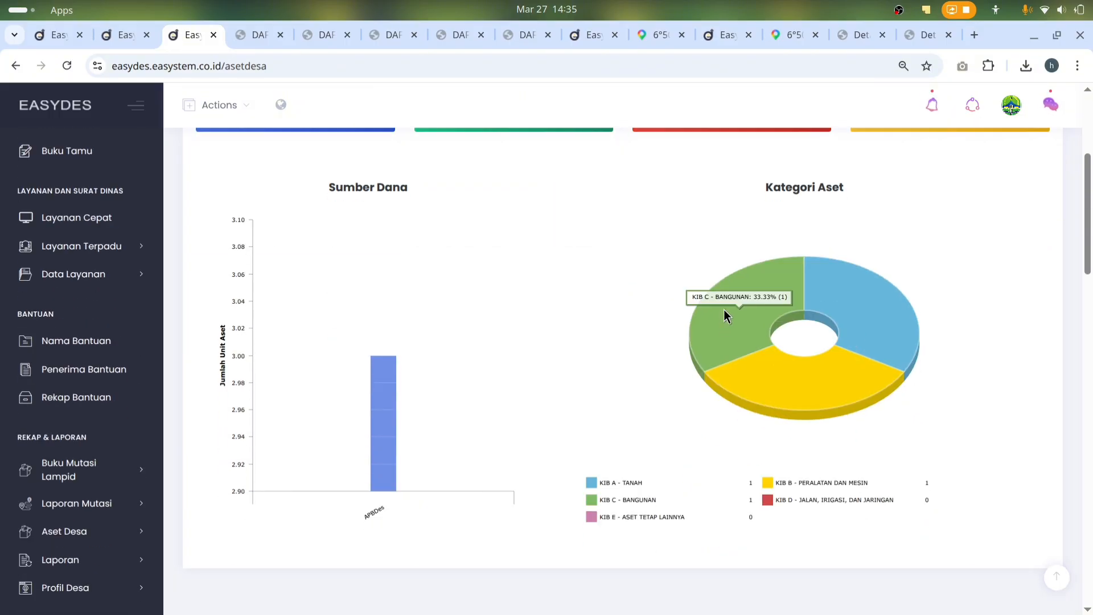
# Pull out the KIB C and KIB B slices of the Kategori Aset chart and inspect the APBDes bar and the summary cards
pyautogui.click(739, 342)
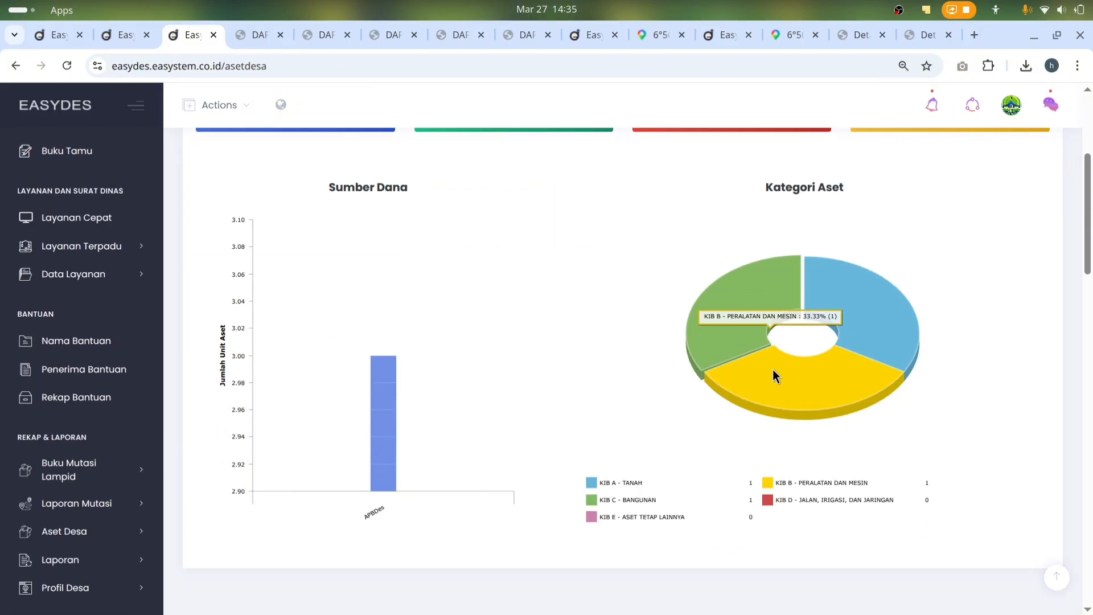
pyautogui.click(773, 370)
pyautogui.moveTo(483, 409)
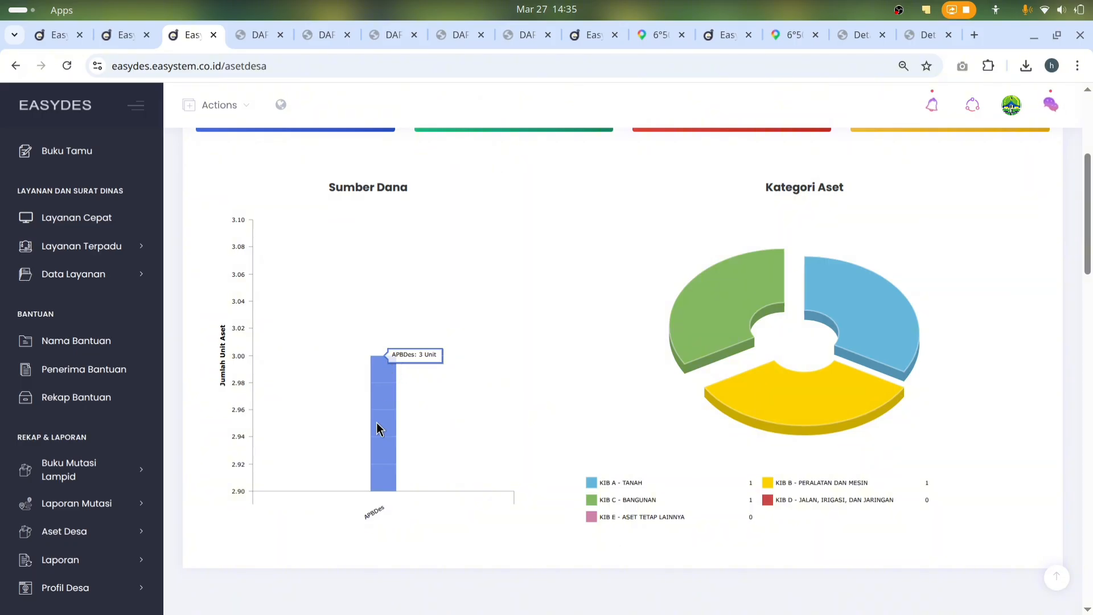
pyautogui.moveTo(756, 379)
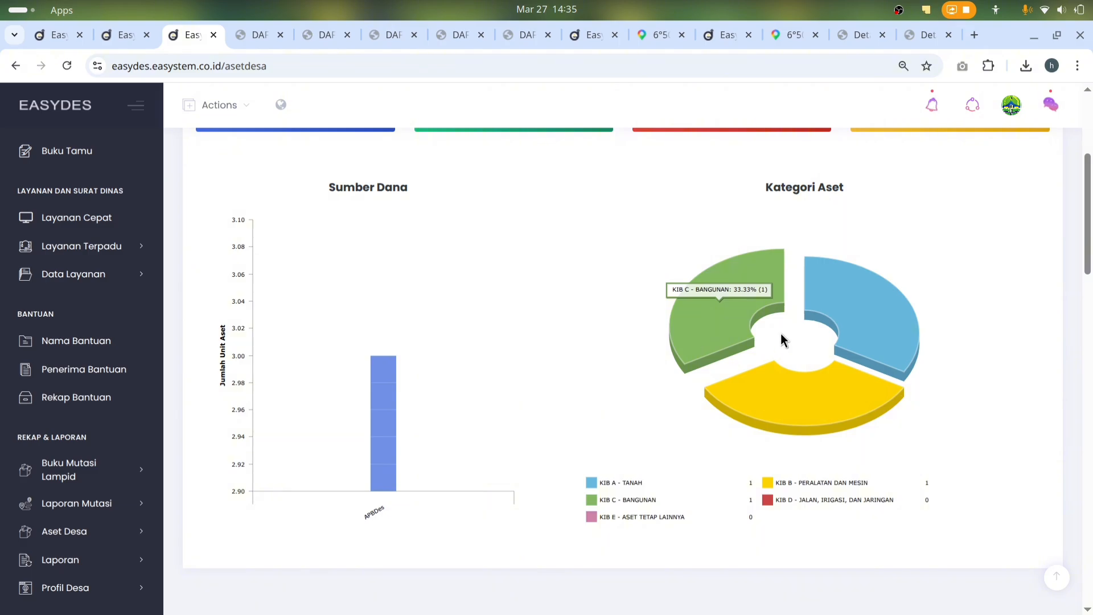
pyautogui.moveTo(857, 327)
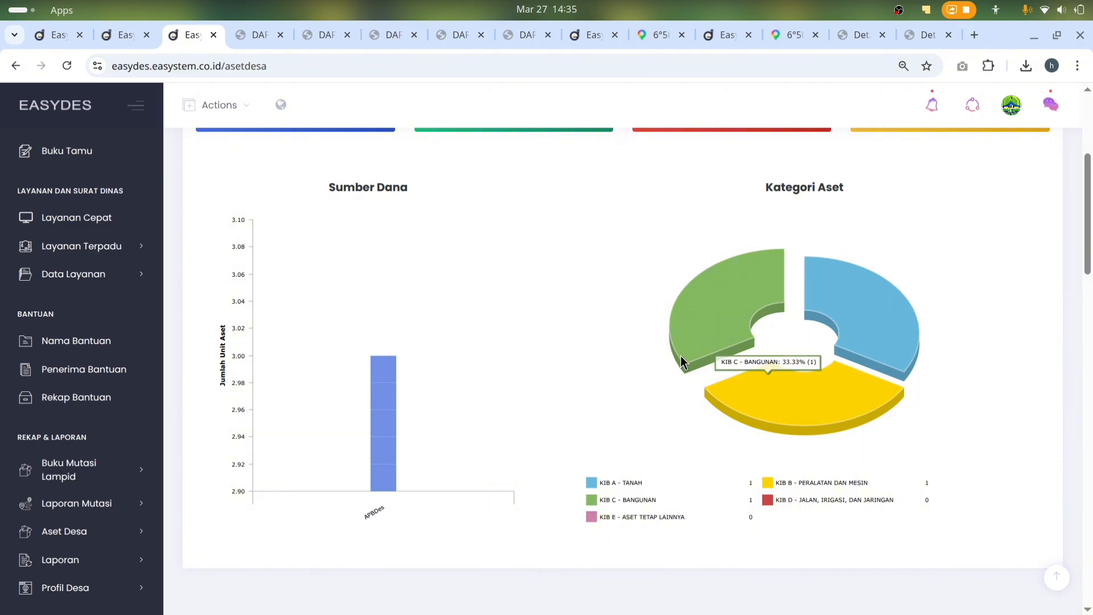
pyautogui.scroll(3, 680, 355)
pyautogui.scroll(1, 453, 339)
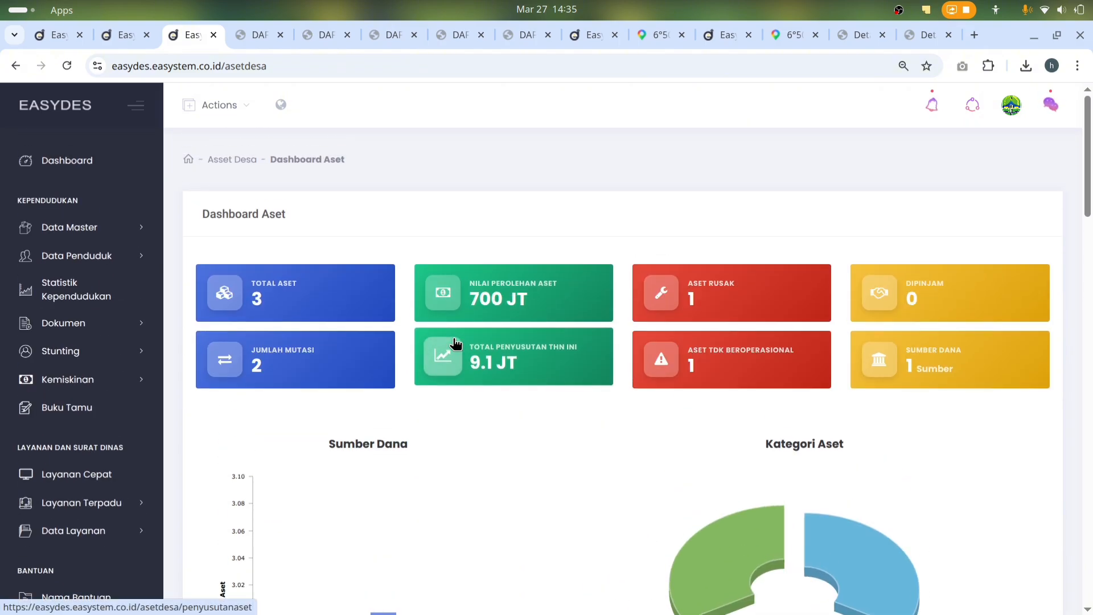
pyautogui.scroll(-1, 453, 339)
pyautogui.scroll(1, 453, 339)
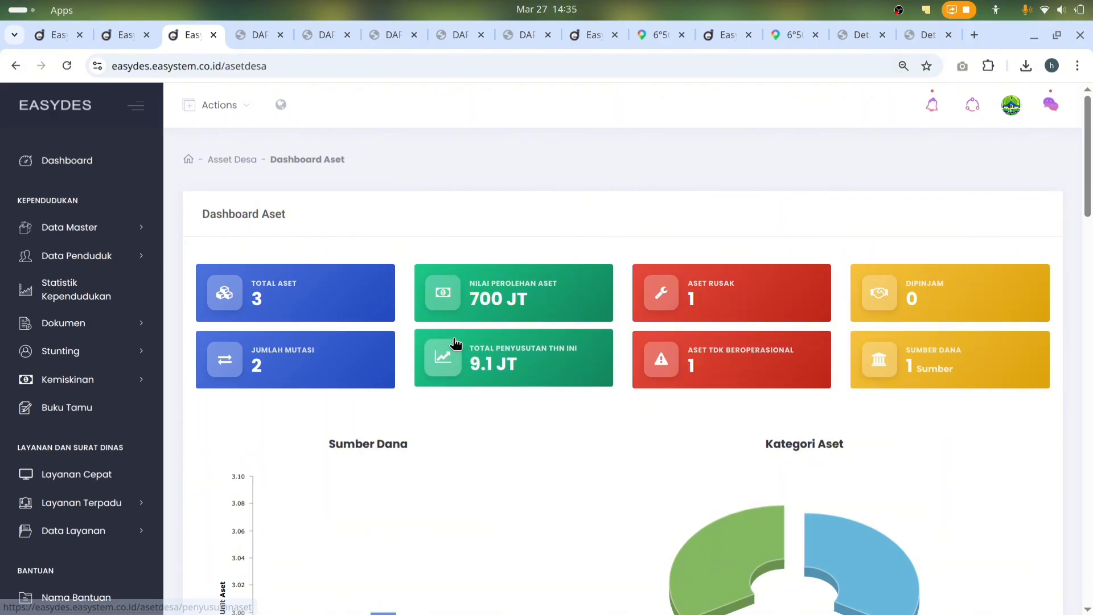